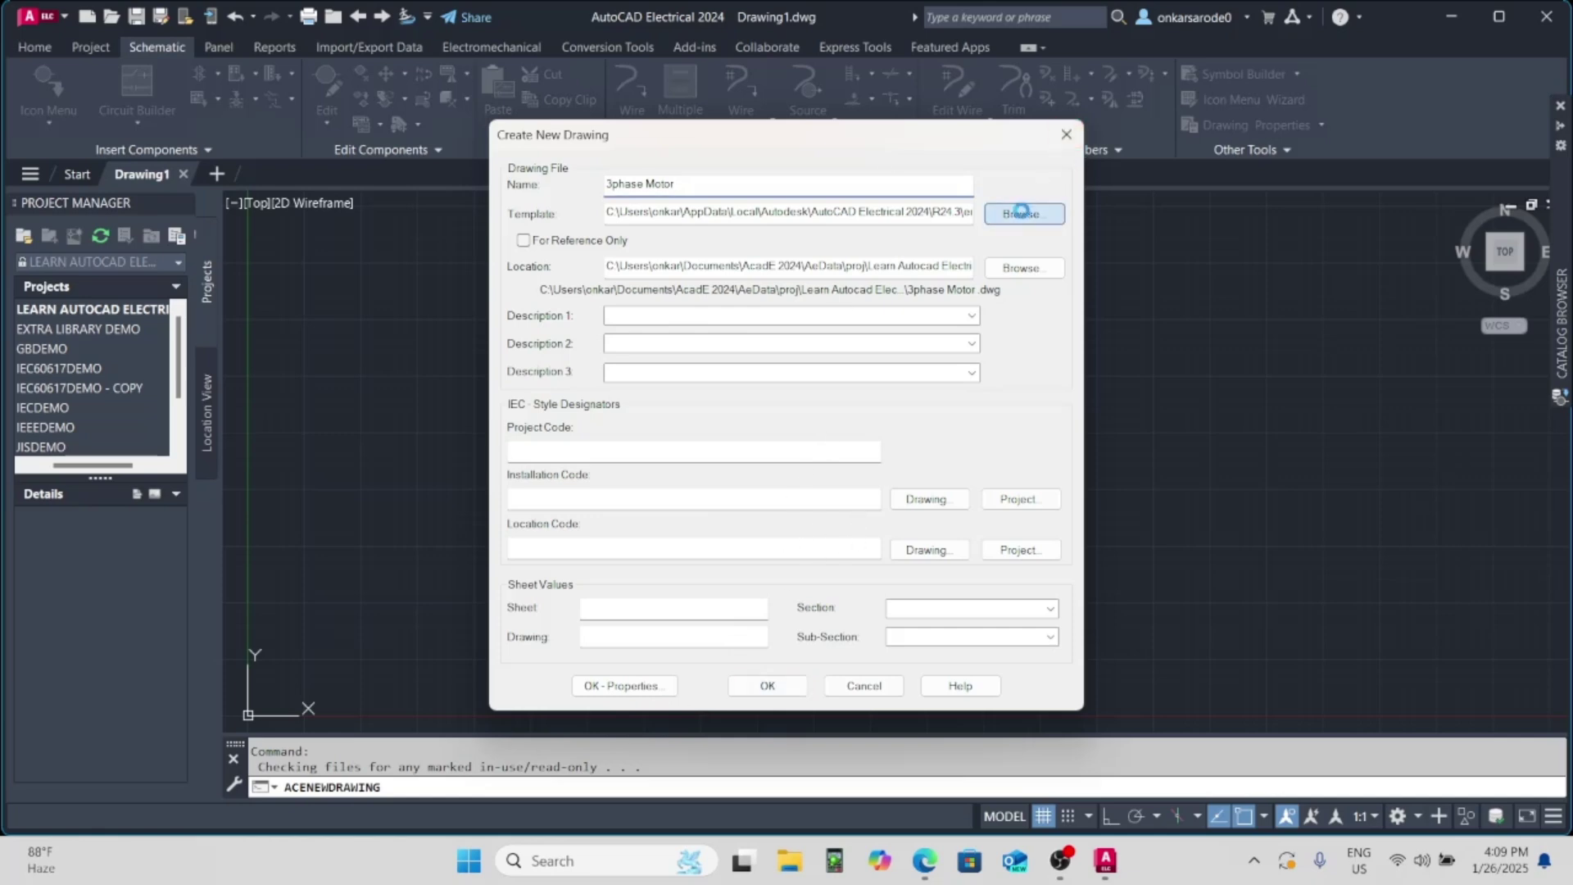
- Create the "3phase Motor" drawing using the ACAD_ELECTRICAL template
left_click(1022, 213)
left_click(683, 319)
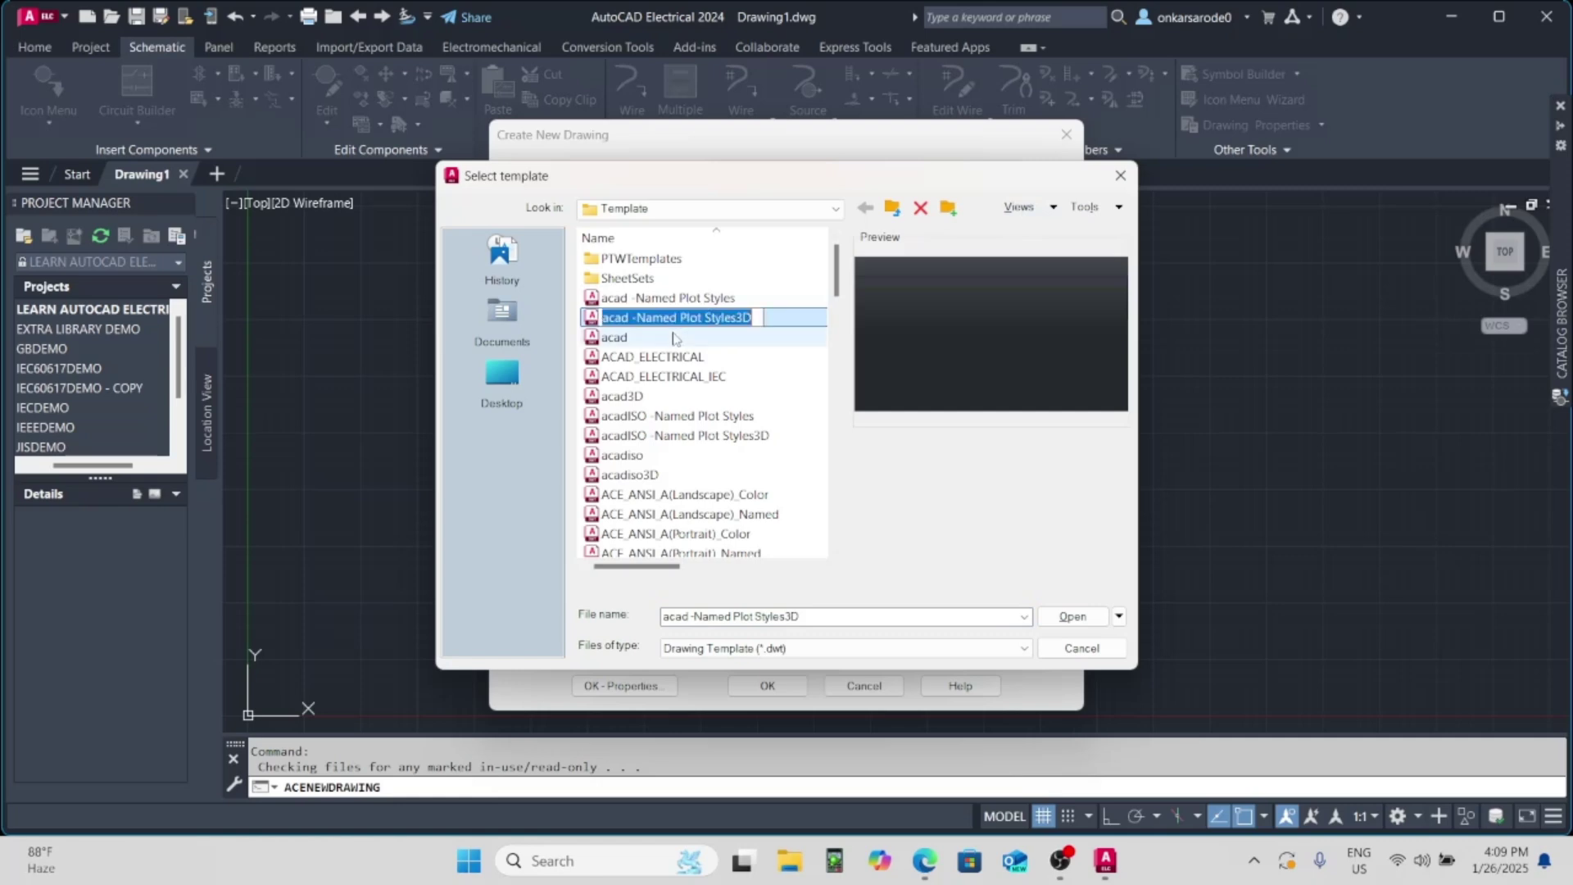
left_click(675, 337)
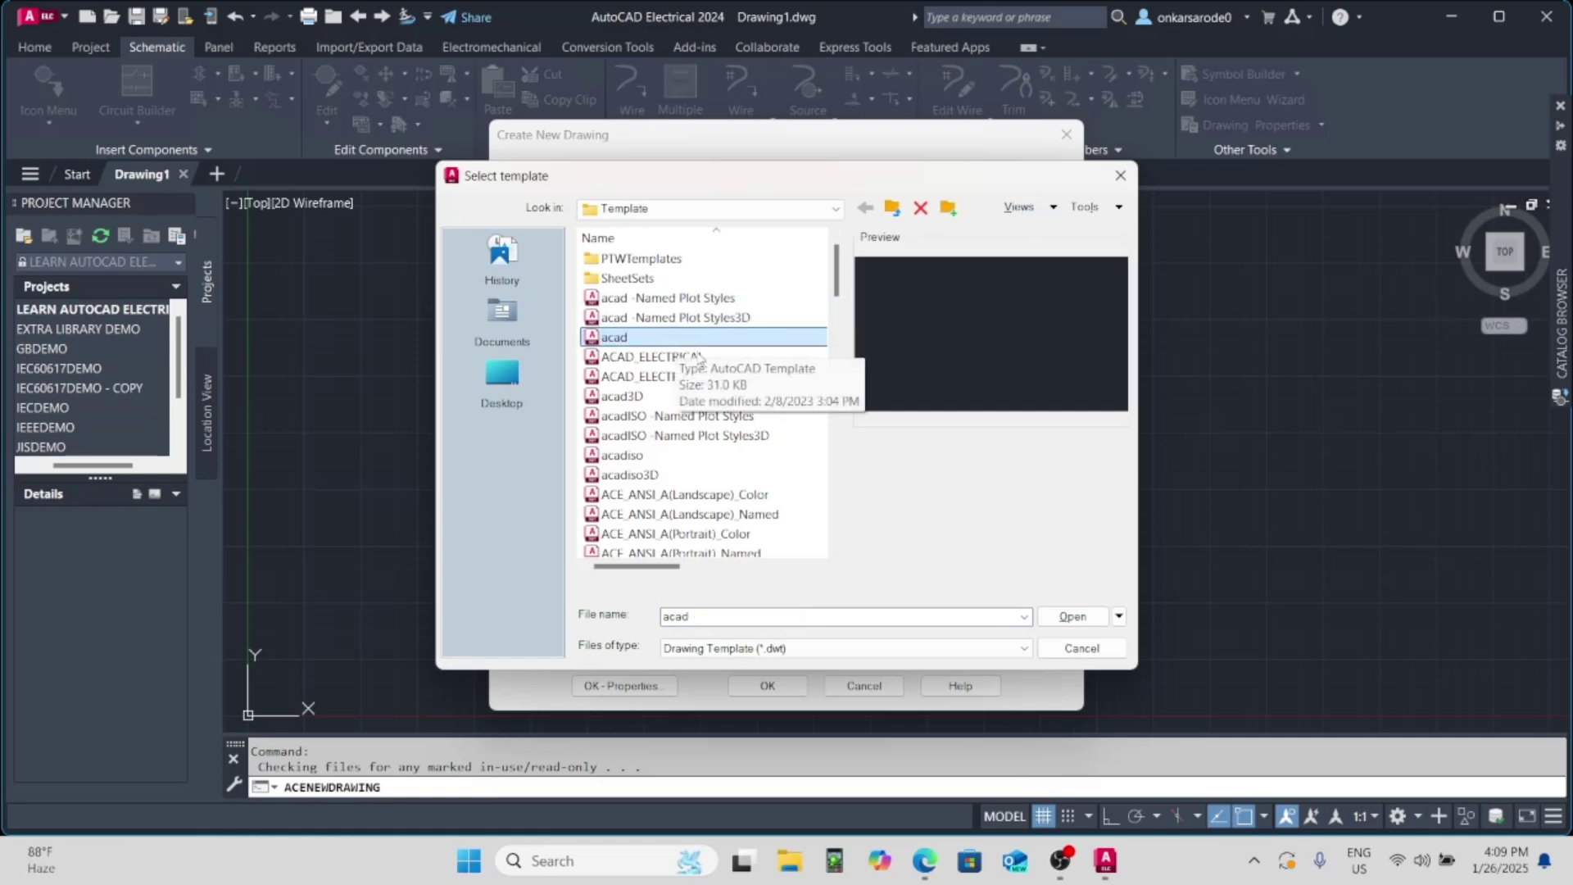
left_click(699, 358)
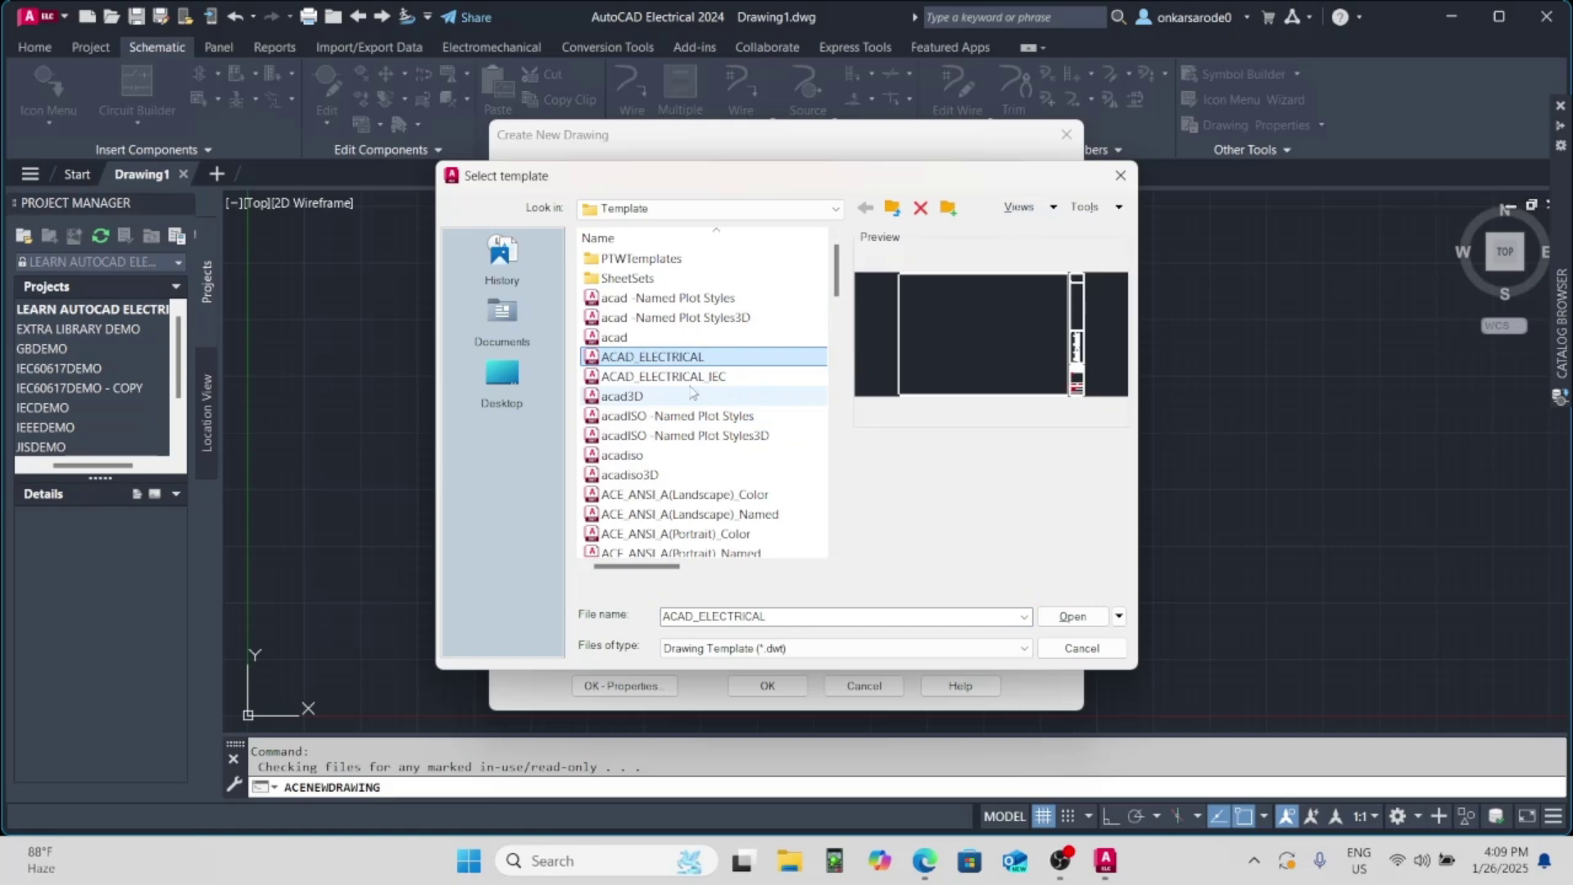
left_click(696, 377)
left_click(716, 357)
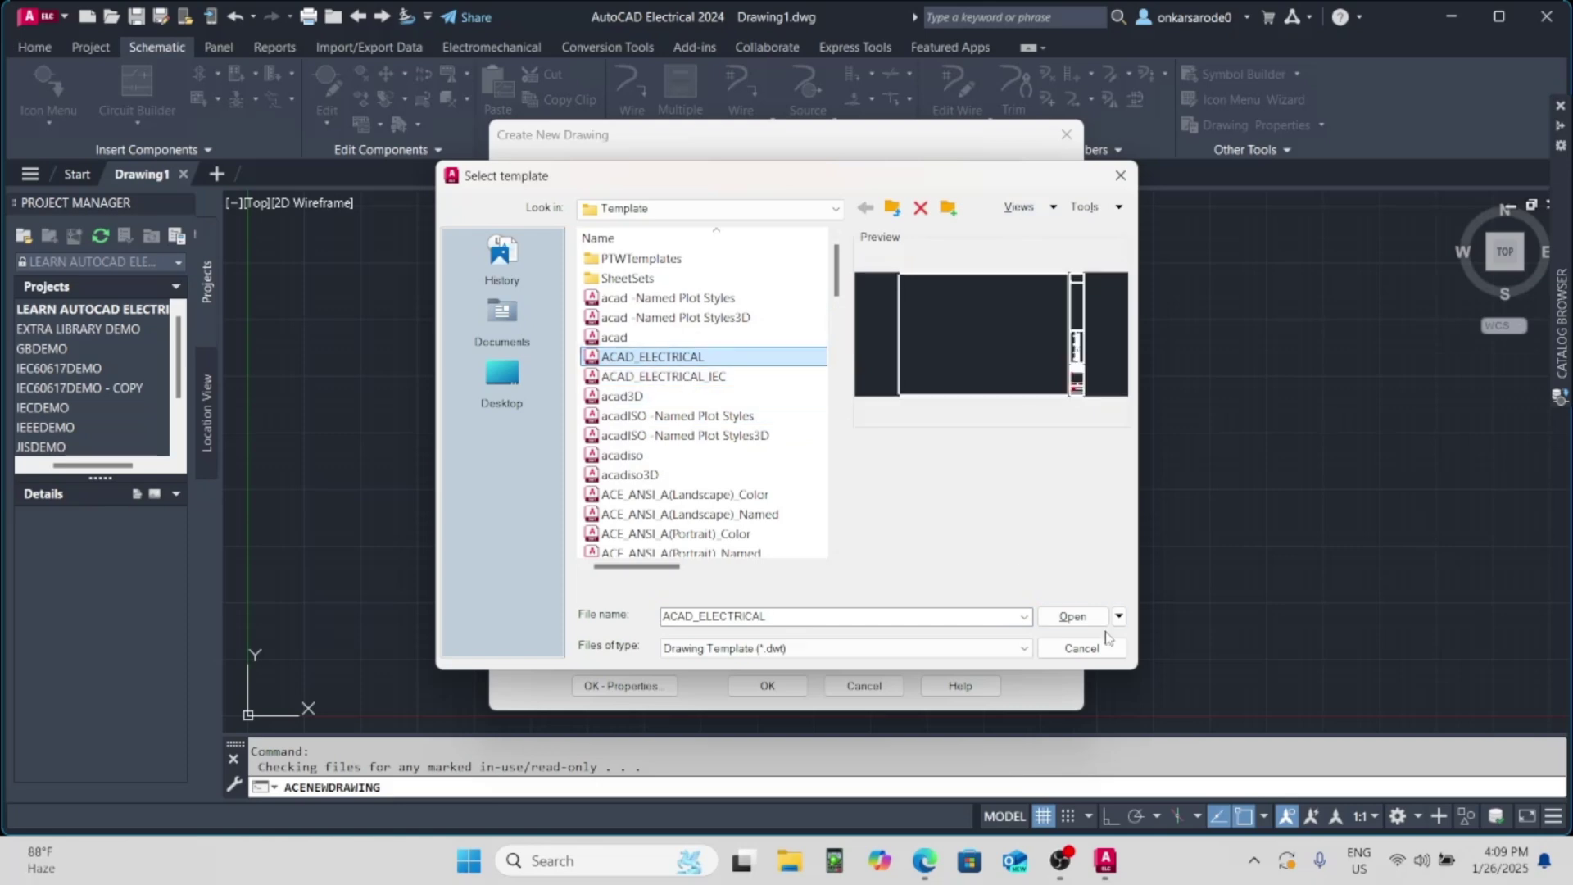
left_click(1073, 617)
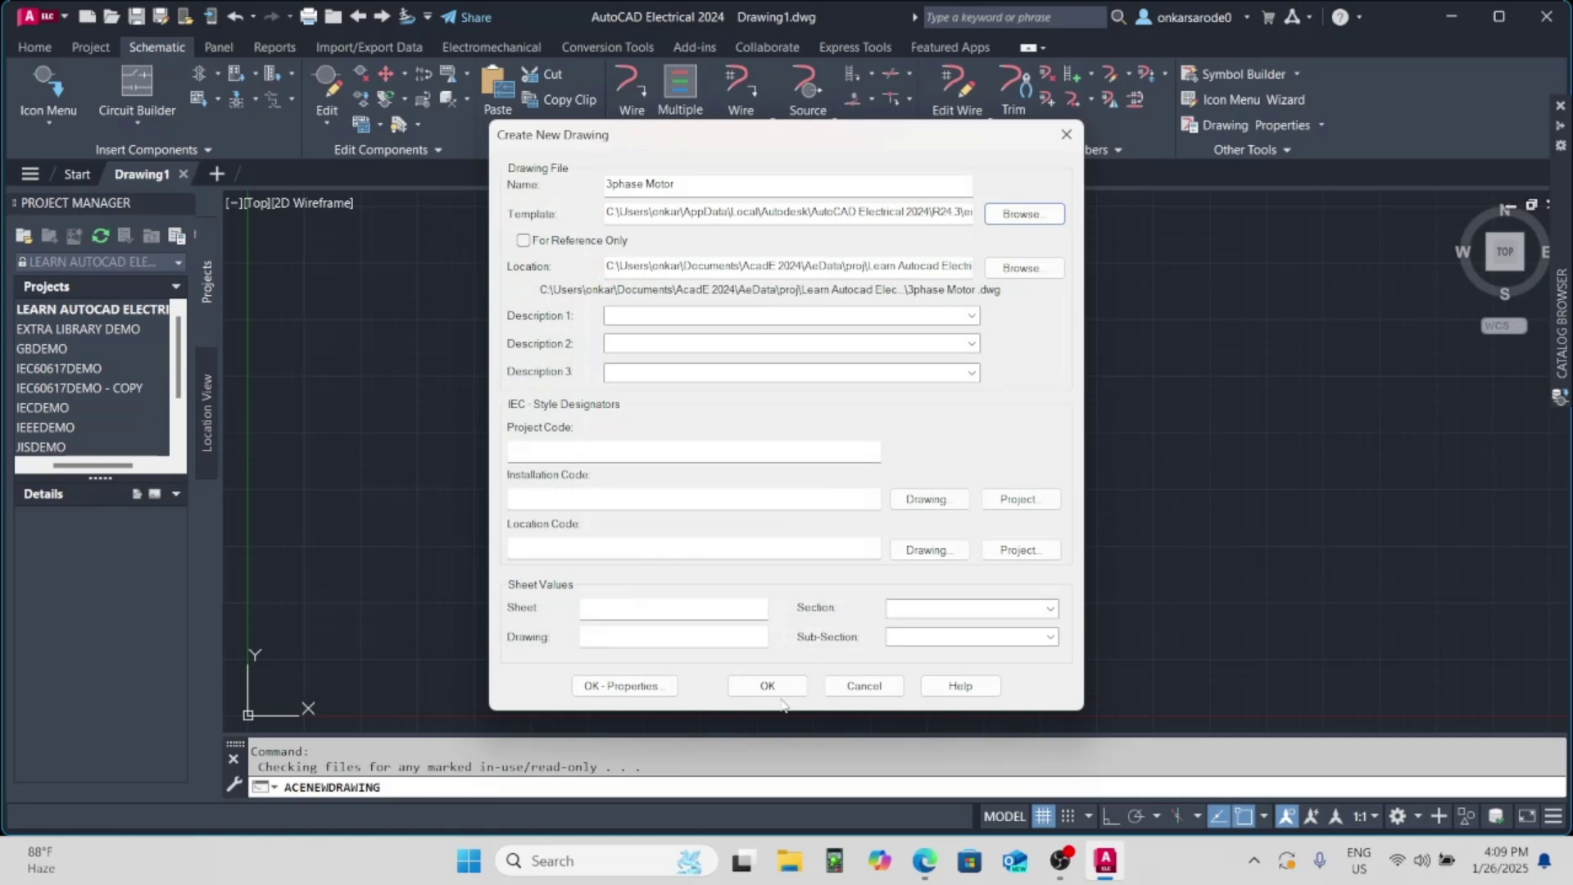
left_click(768, 687)
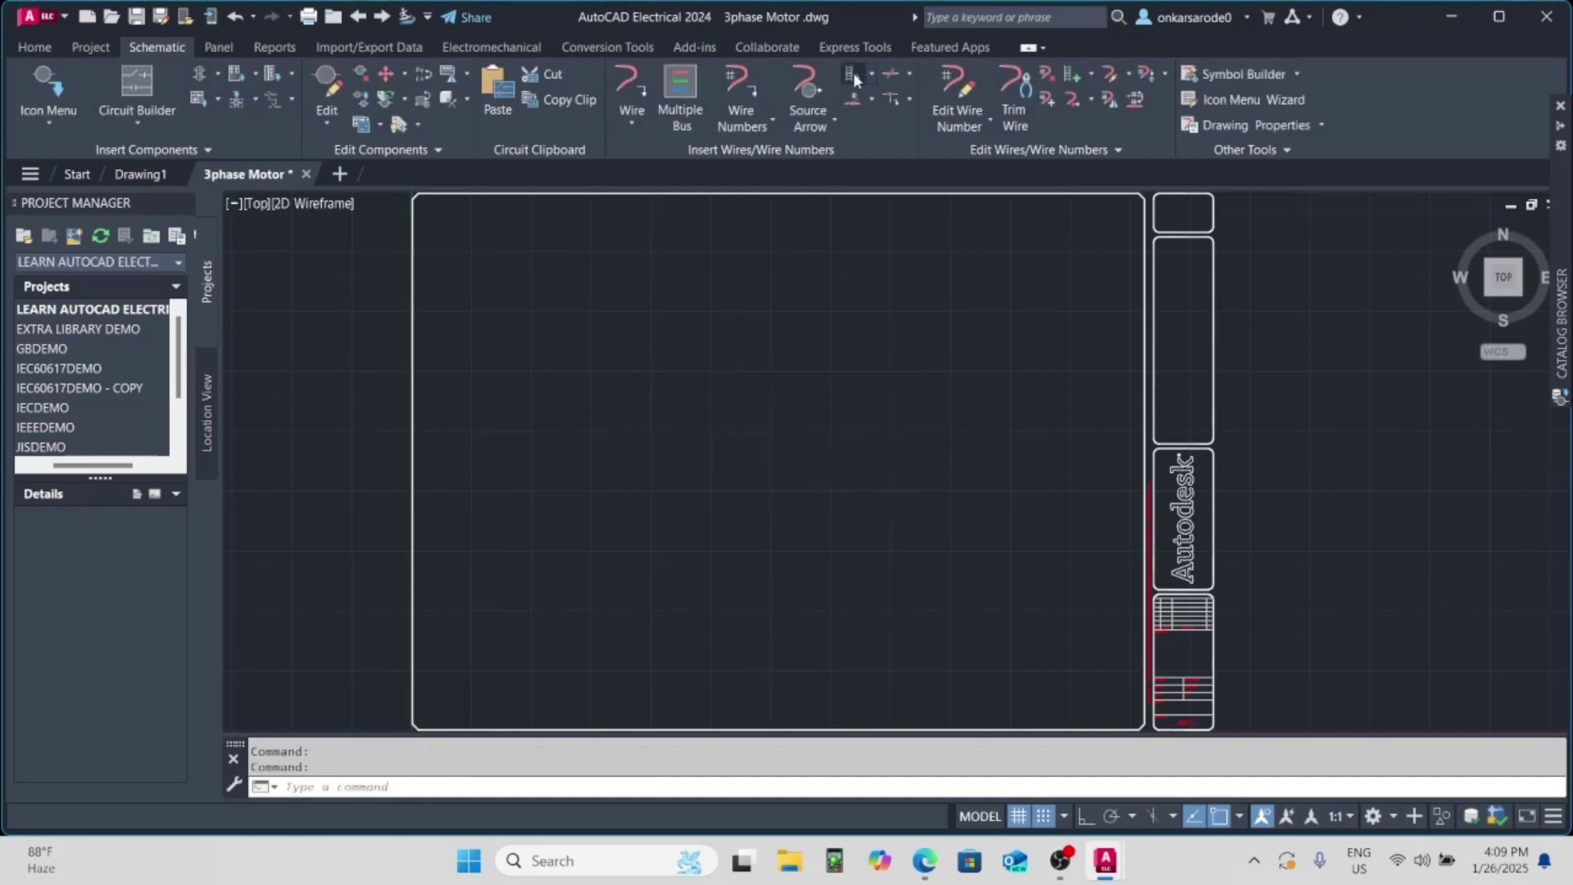
- Insert a 1 Phase ladder with length 18 and No Bus, starting near the upper-left corner of the drawing frame
left_click(853, 74)
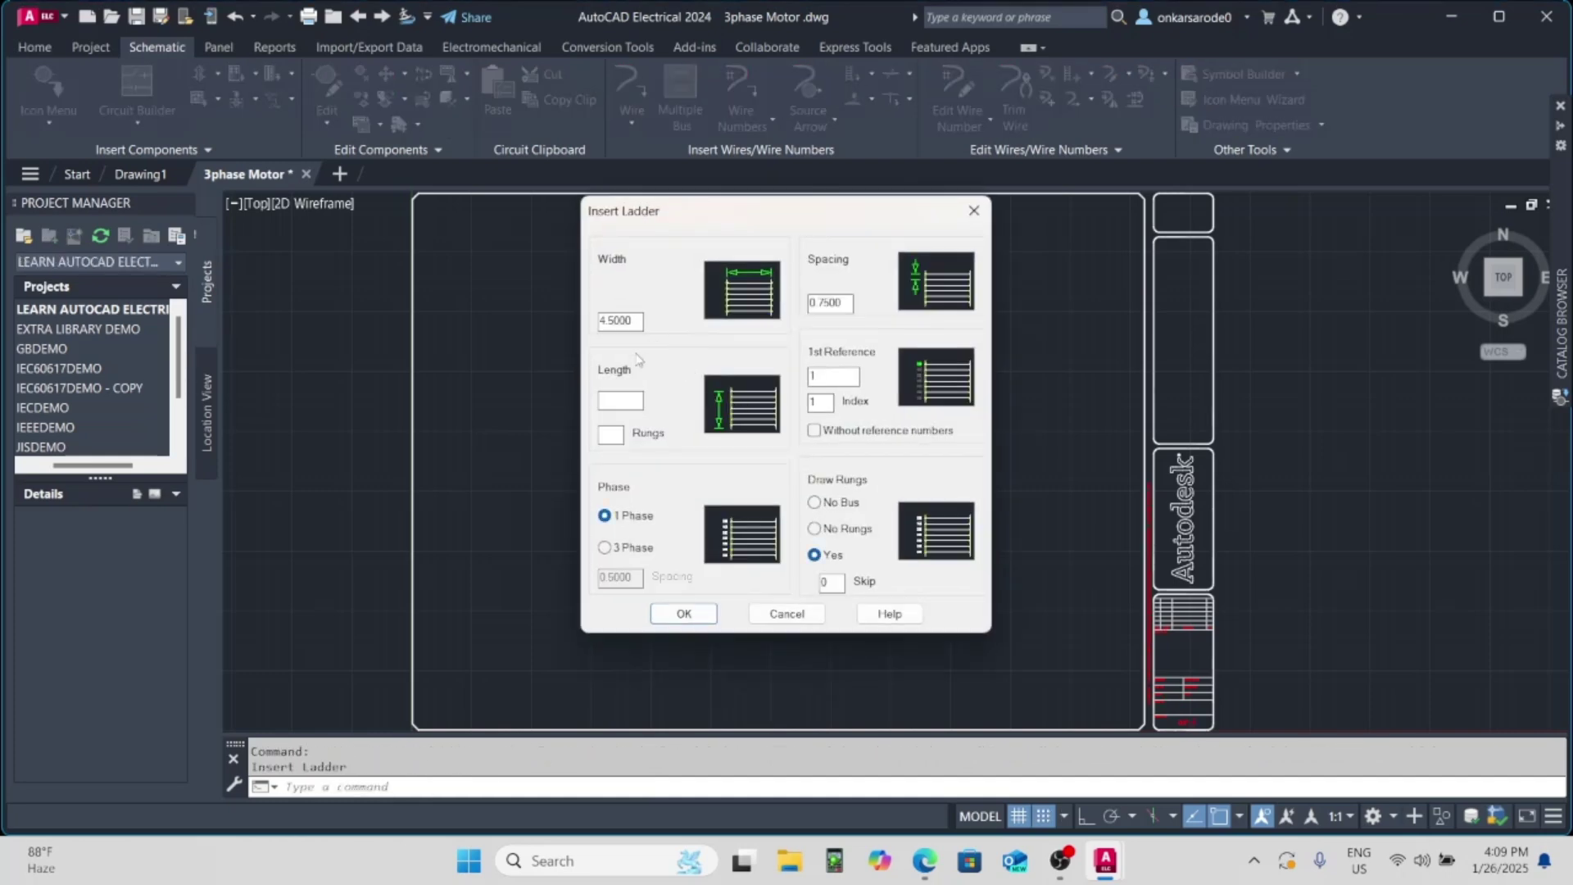
left_click(842, 509)
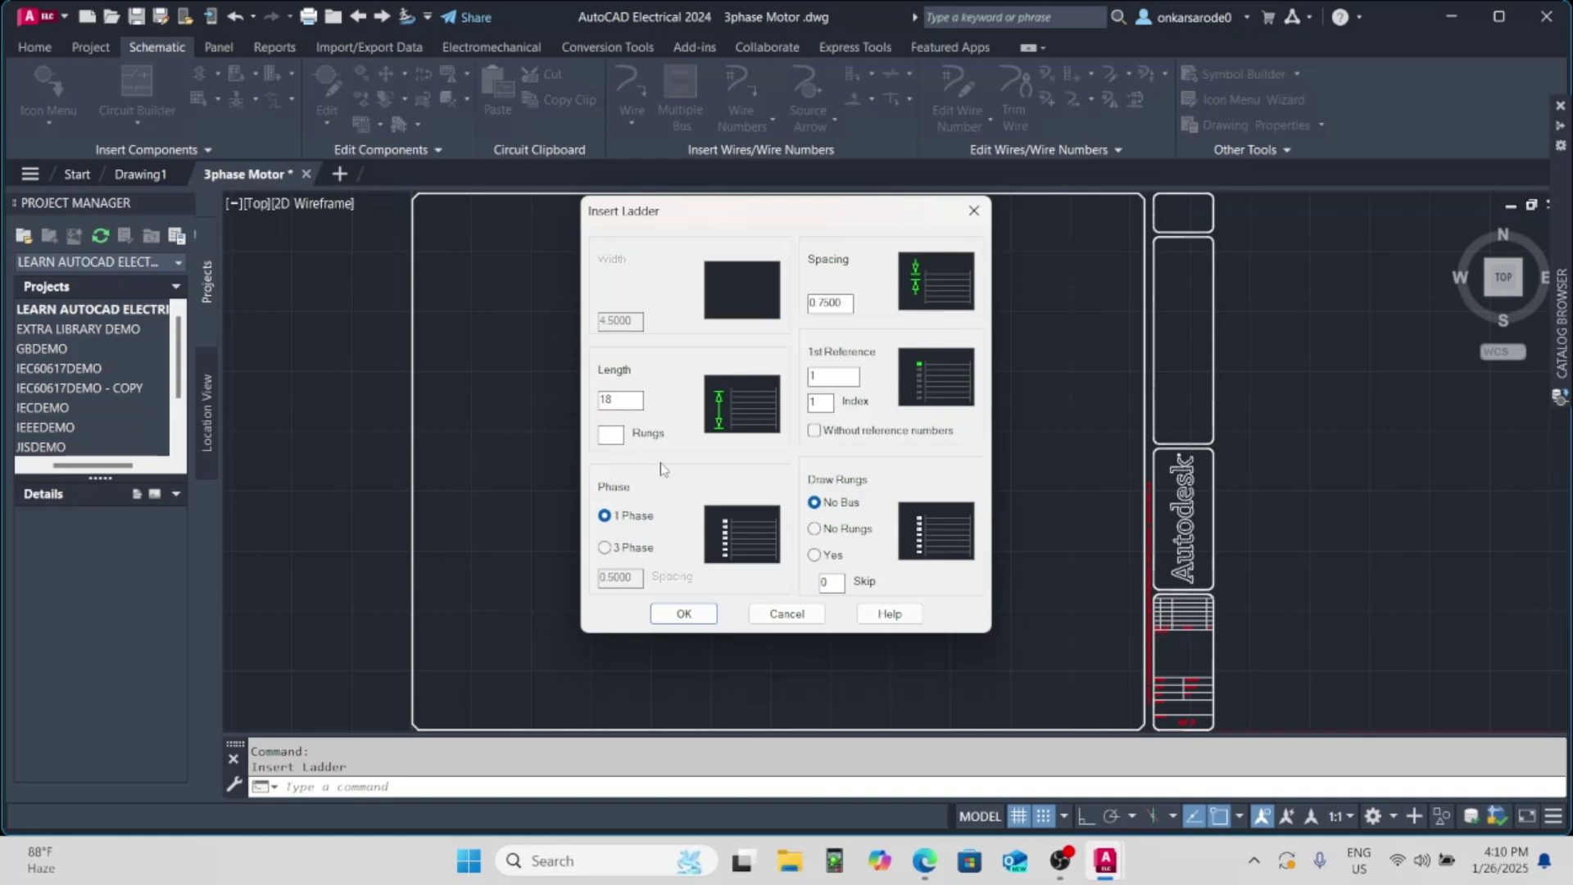
left_click(687, 613)
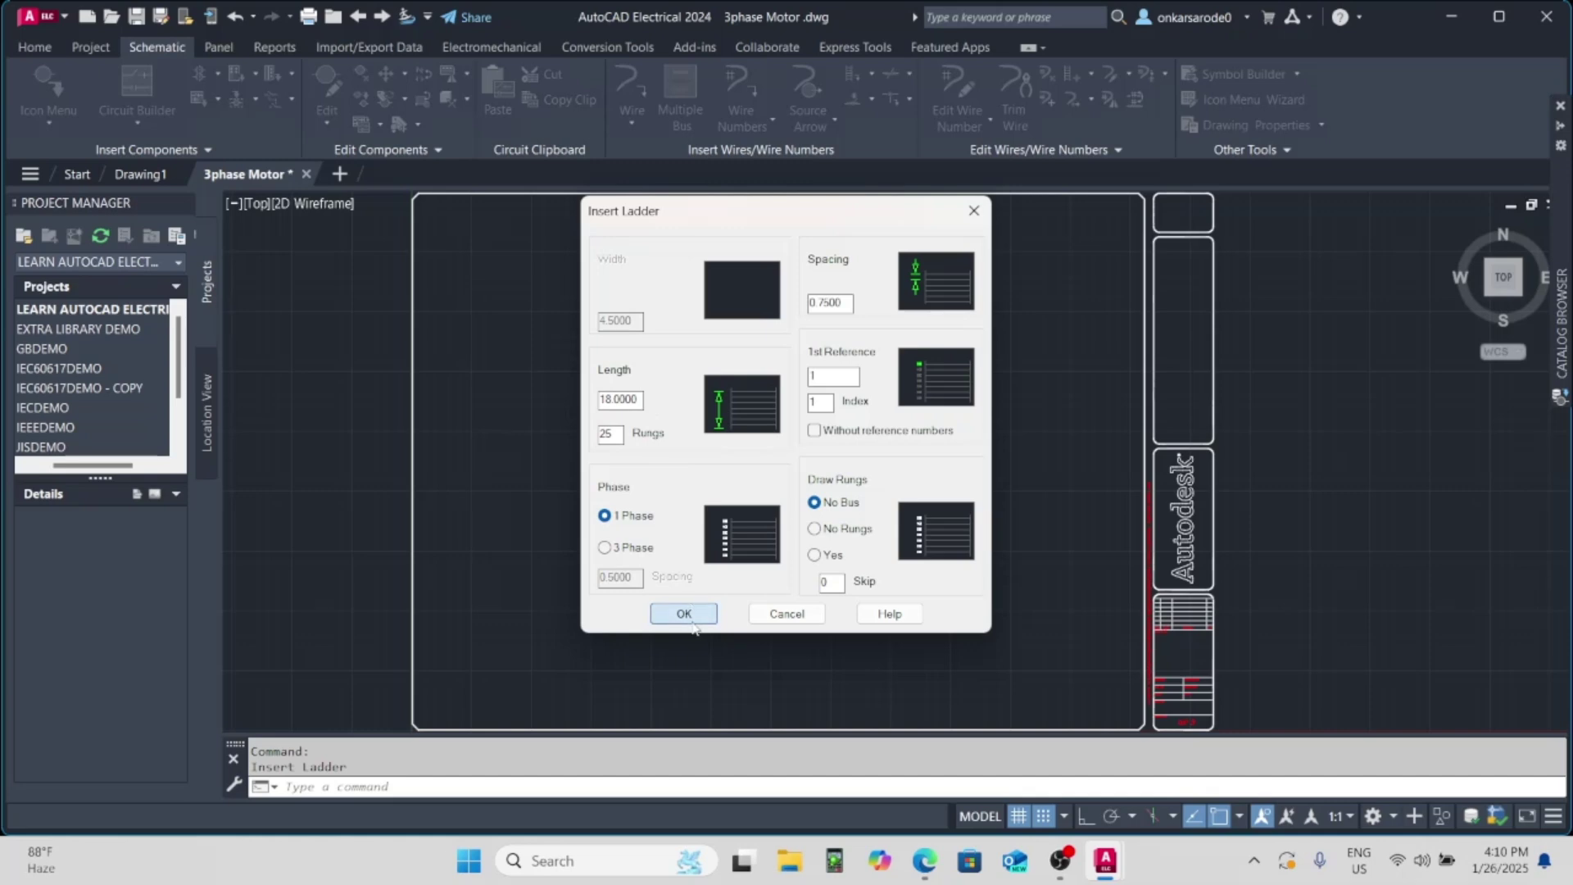
left_click(471, 252)
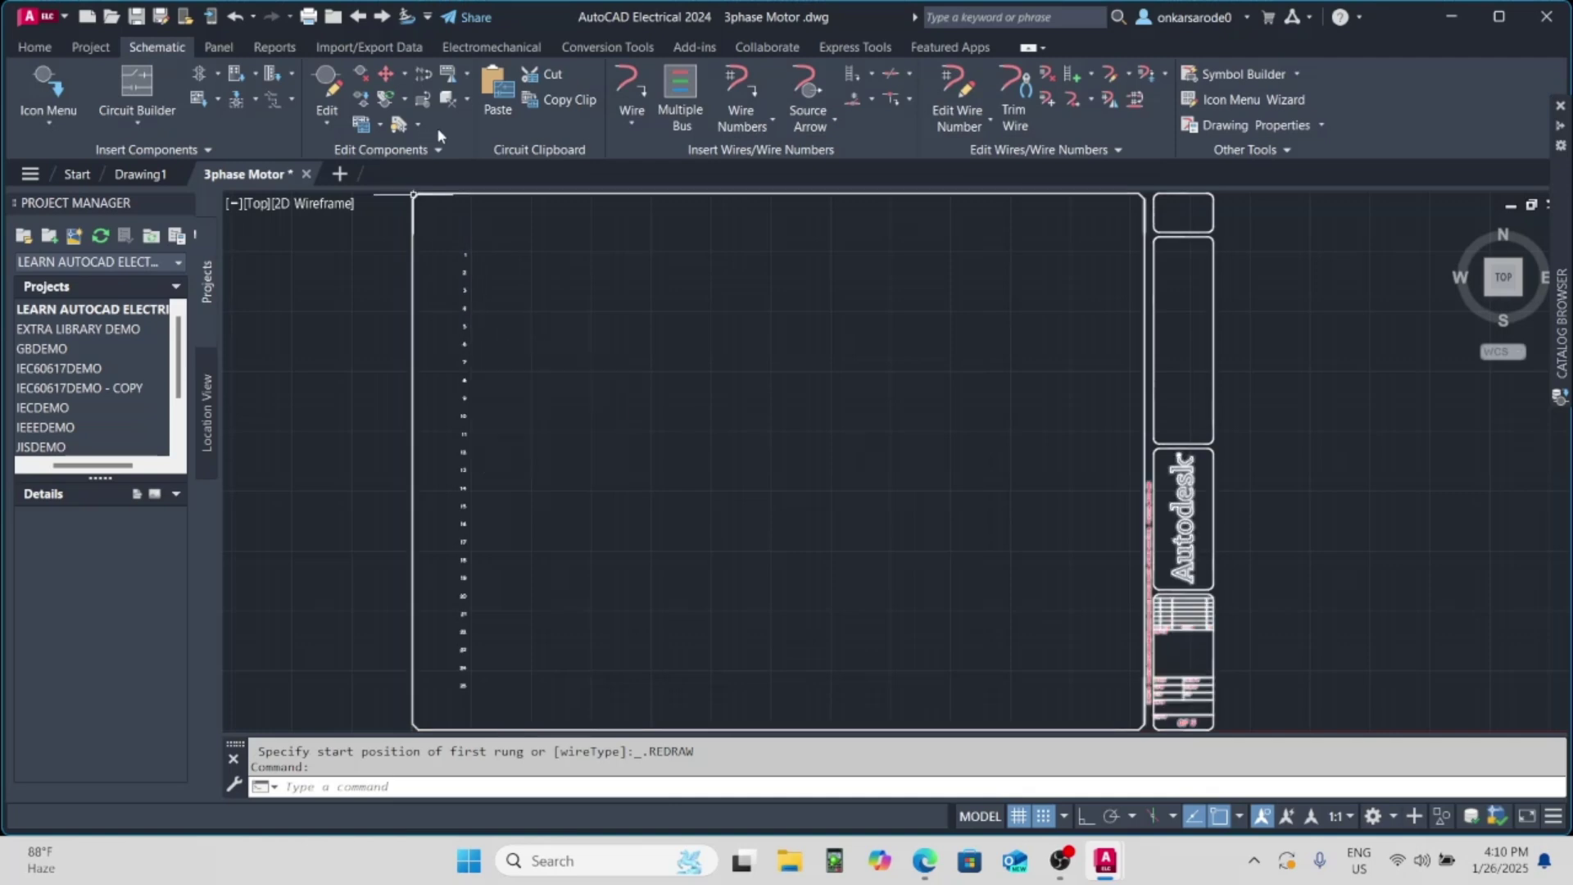
key("Escape")
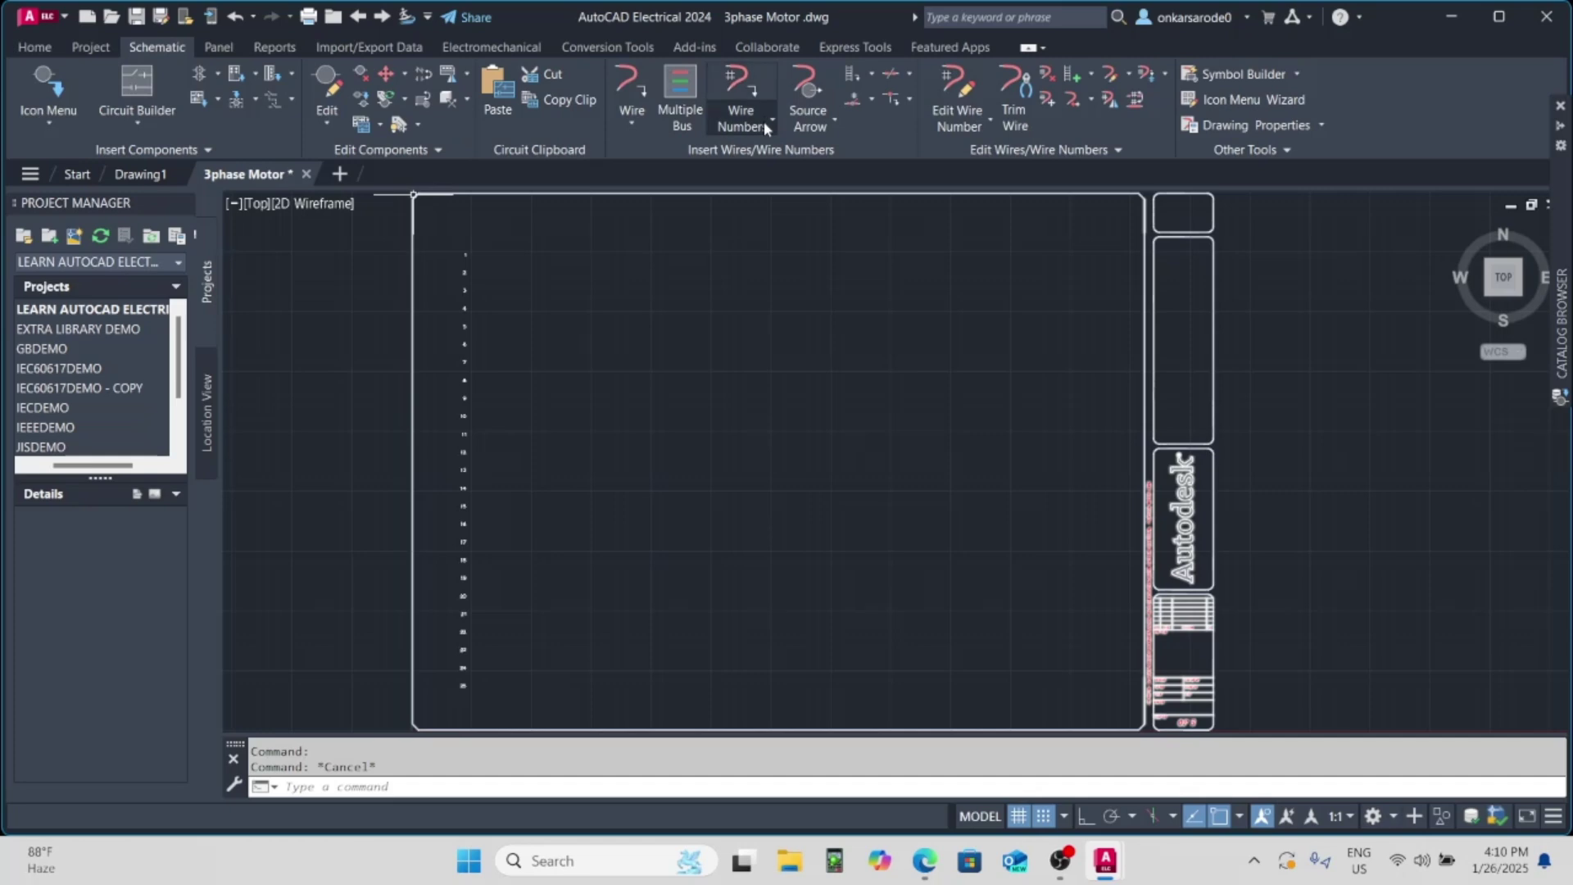
- Draw a horizontal three-wire bus with 0.75 spacing from line reference 1 across to near the frame's right edge
left_click(681, 97)
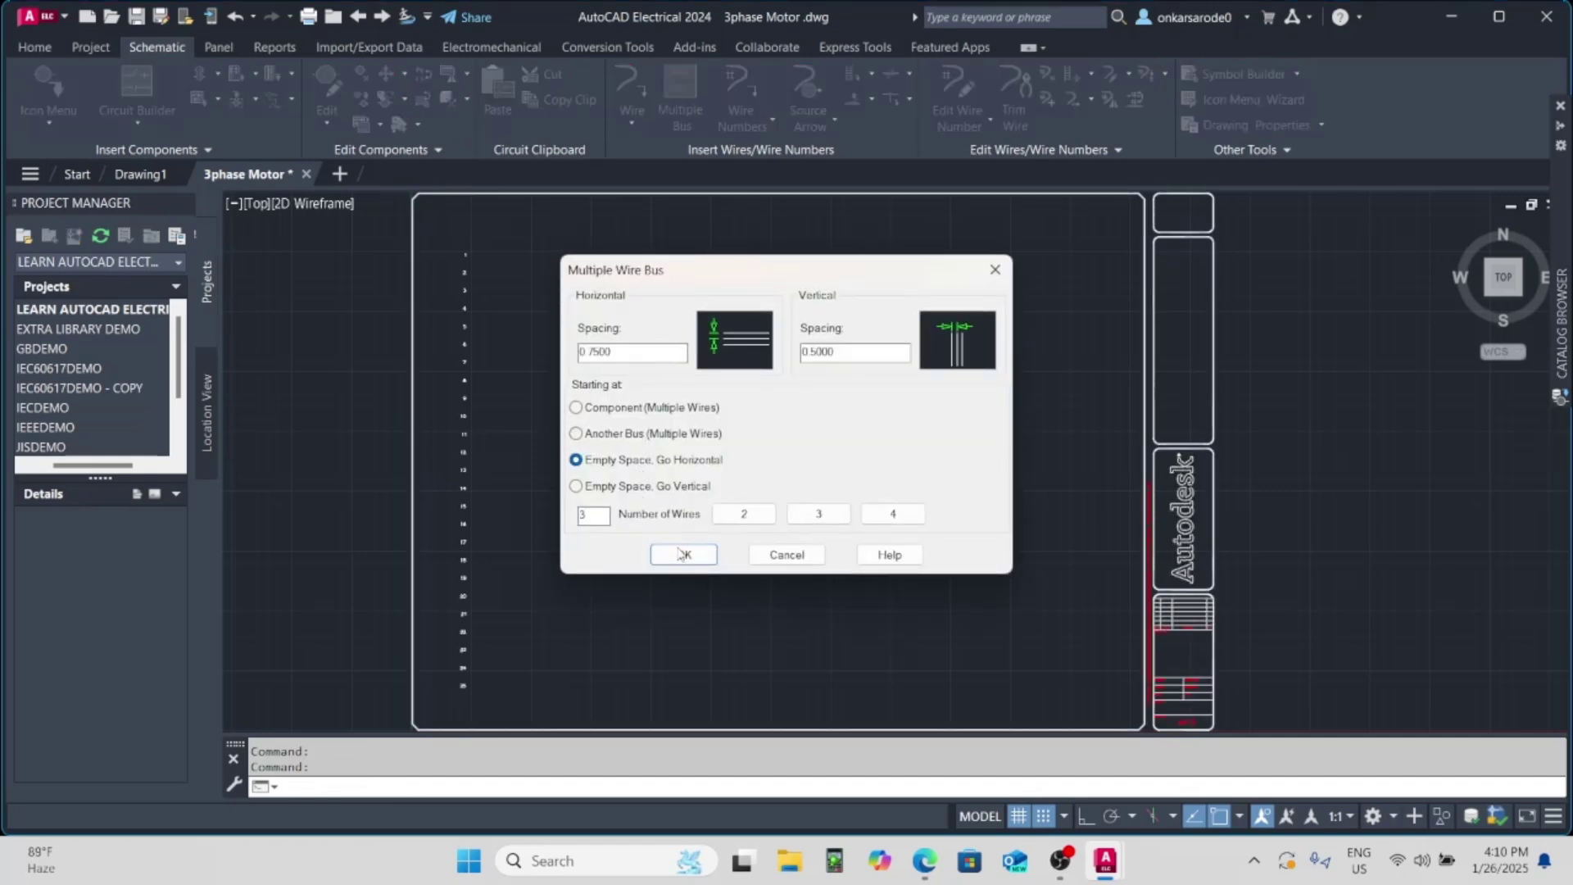
left_click(683, 555)
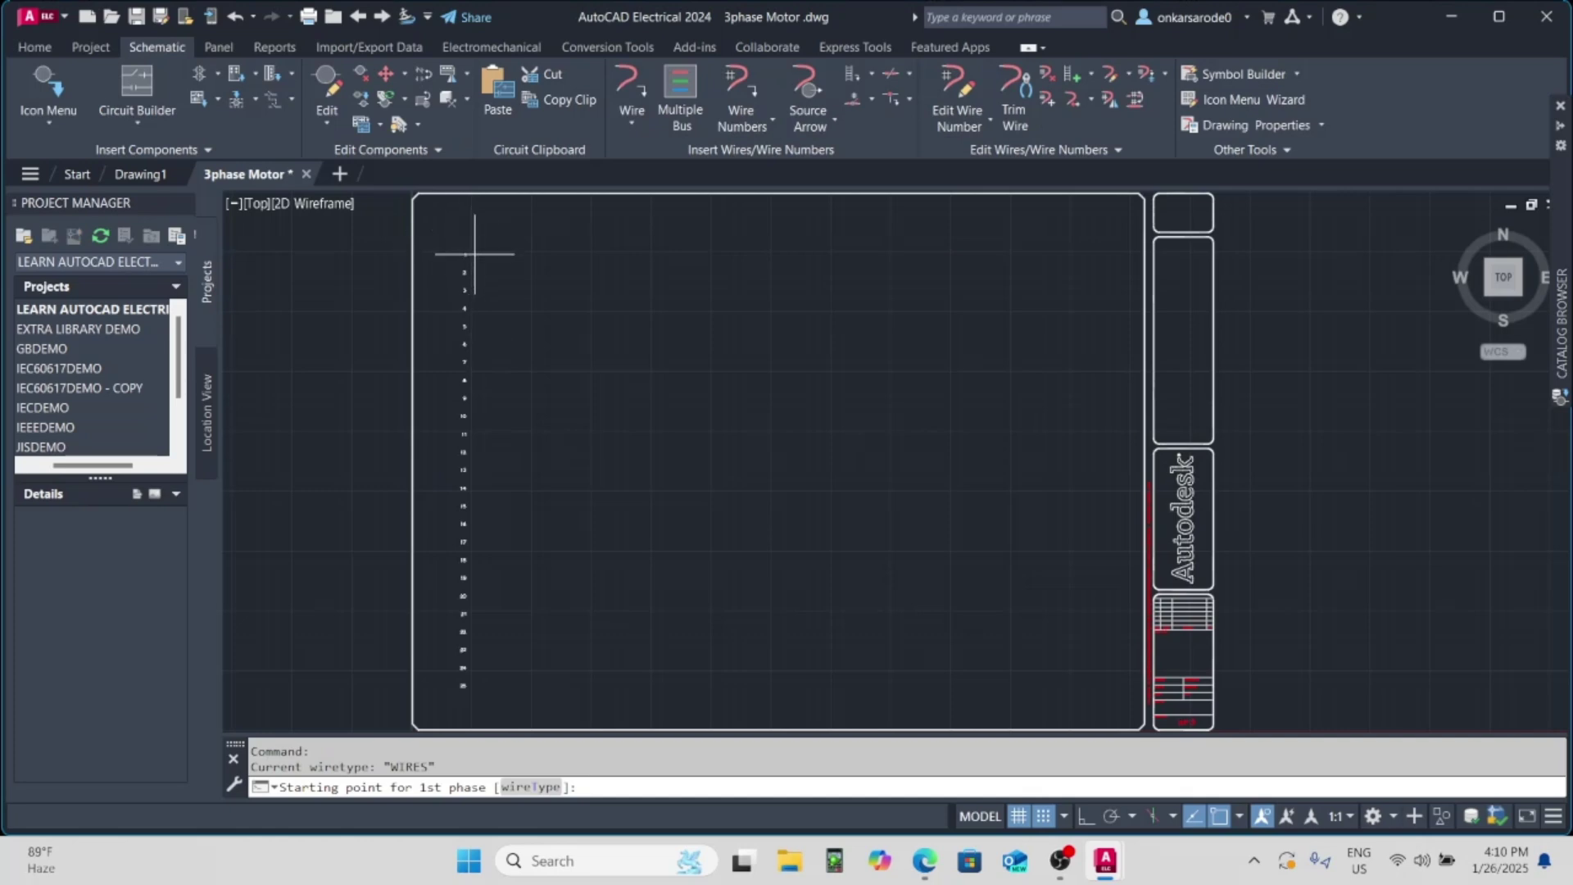
left_click(475, 254)
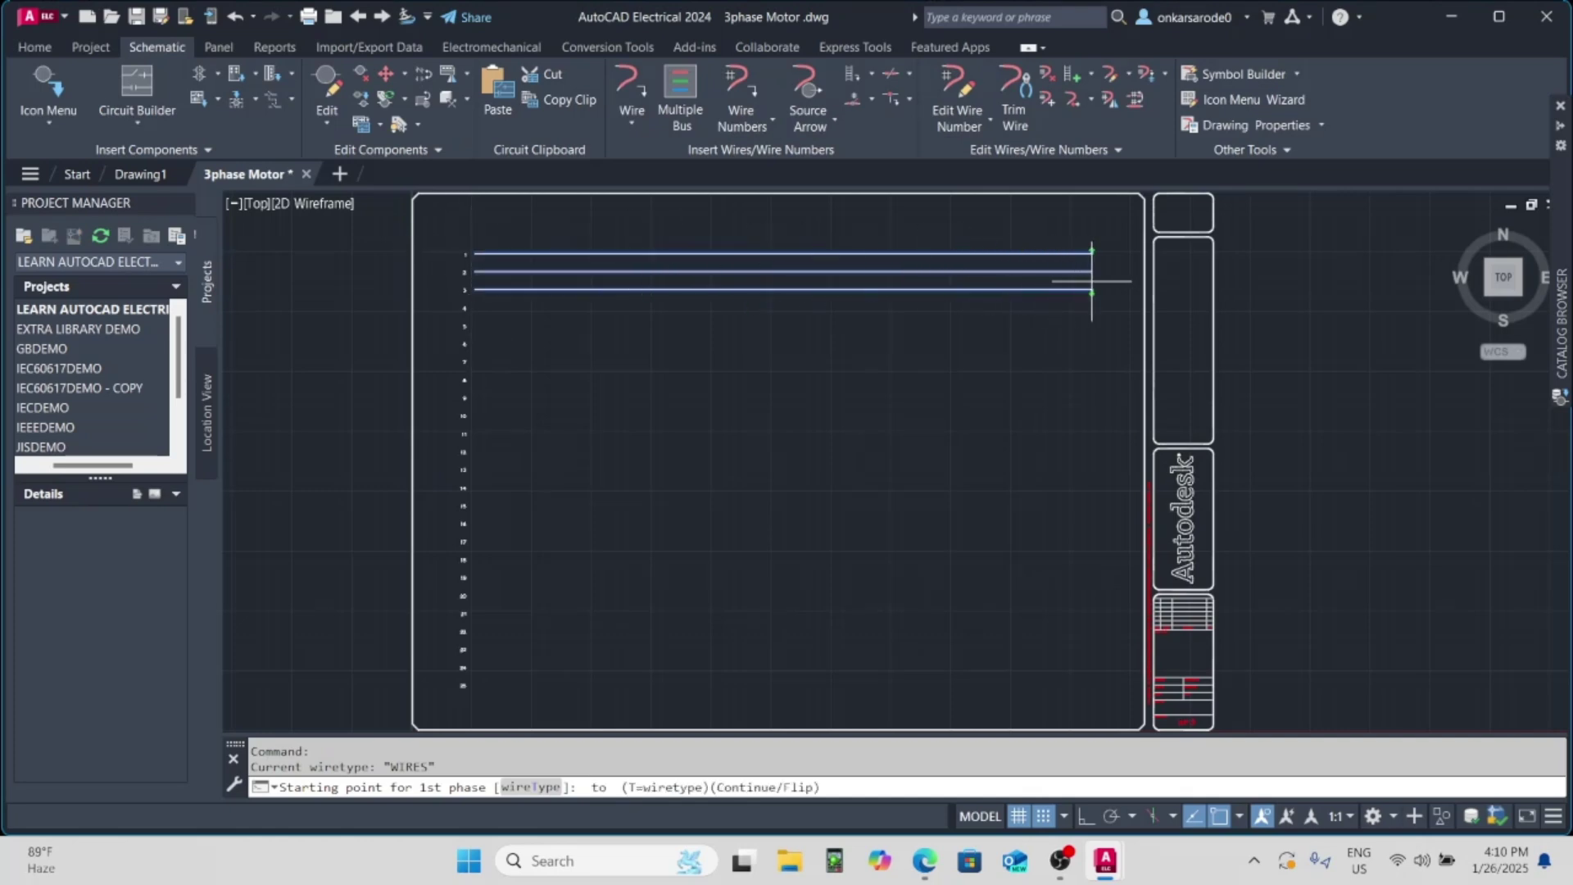
left_click(1090, 280)
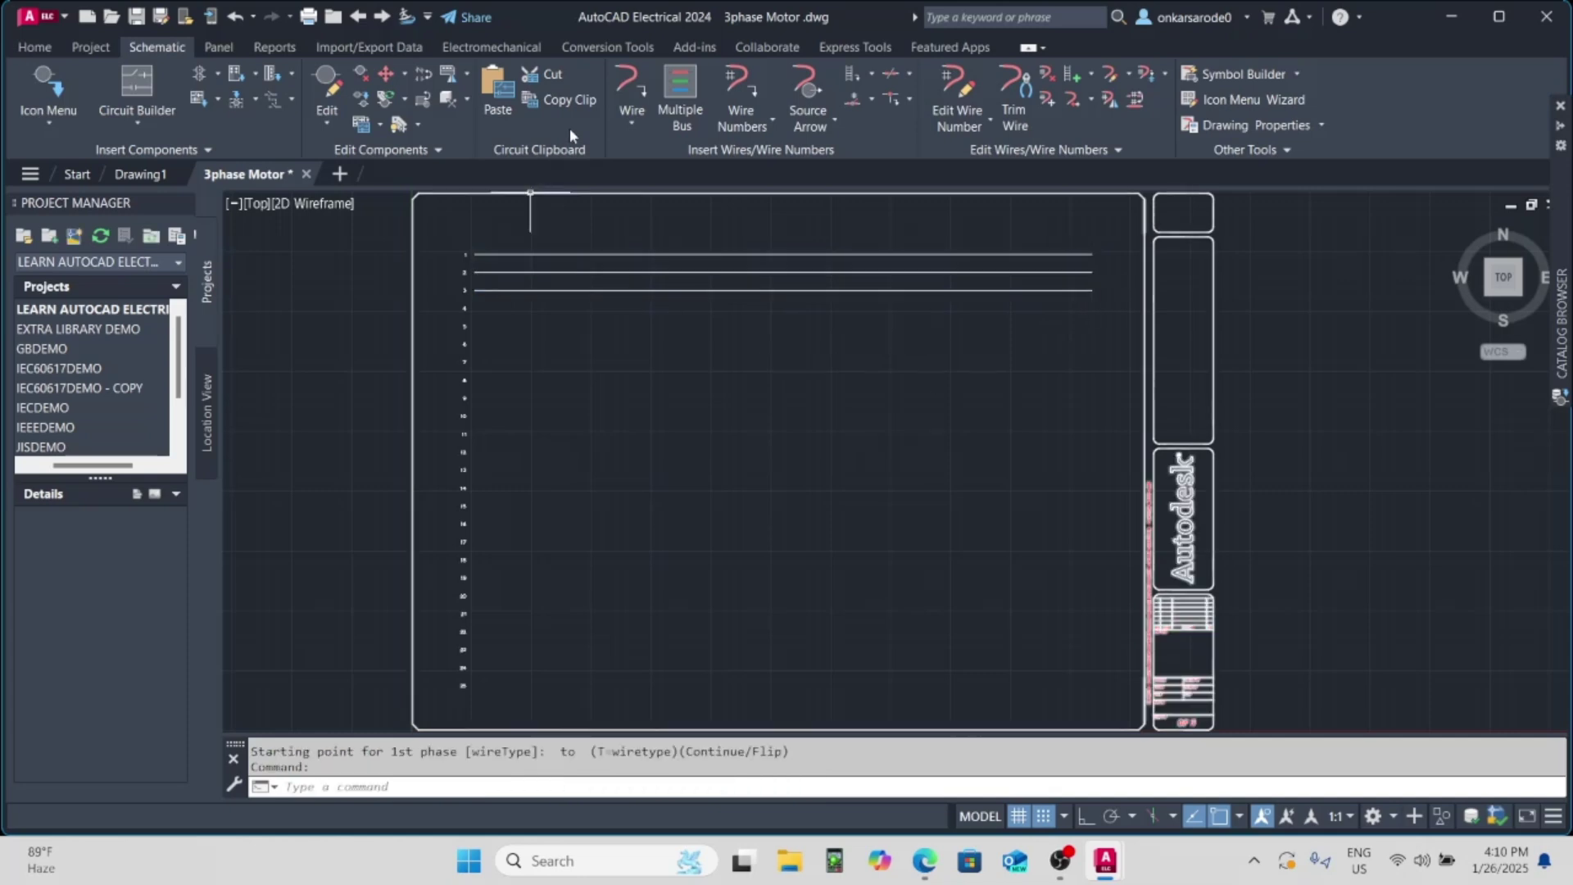
- Draw a vertical three-wire bus tapped off the left end of the horizontal bus down to the last line reference
left_click(680, 81)
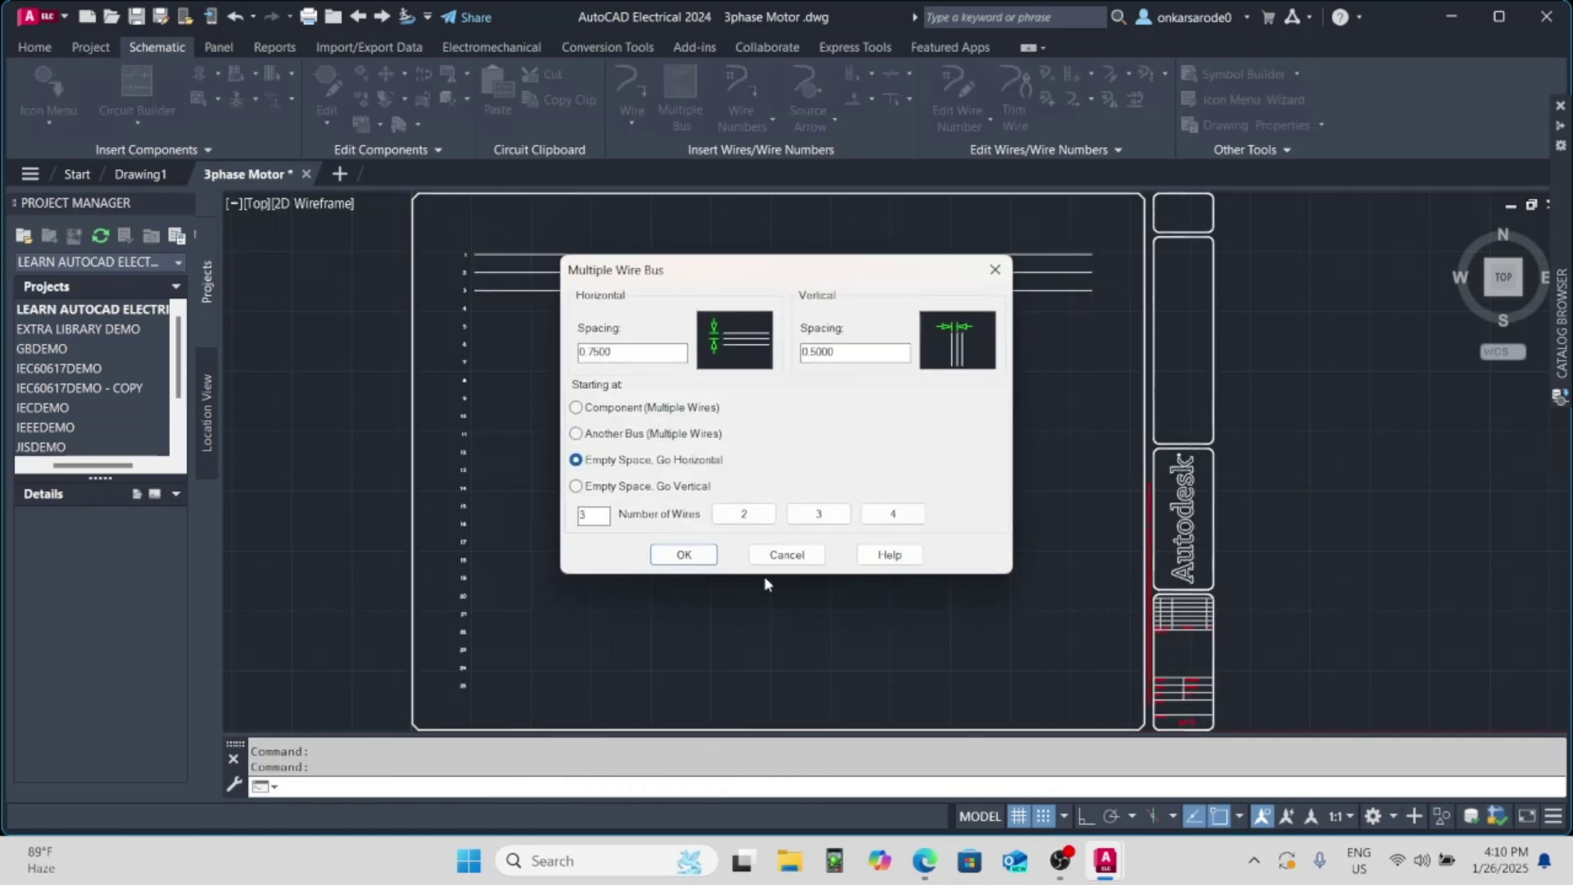
left_click(684, 555)
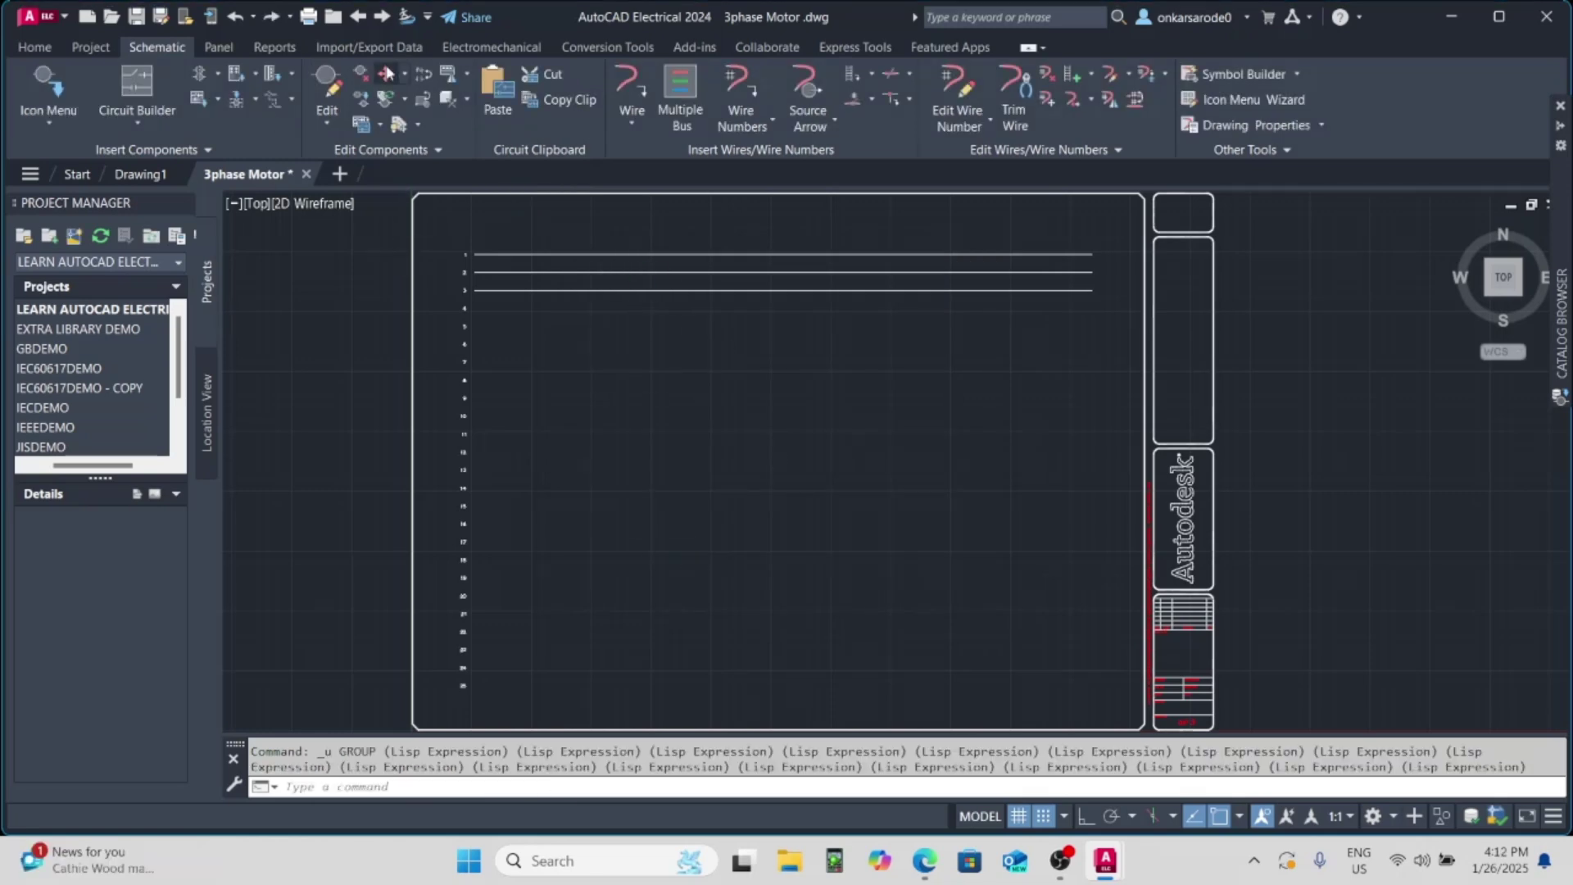
left_click(680, 81)
left_click(684, 555)
left_click(490, 255)
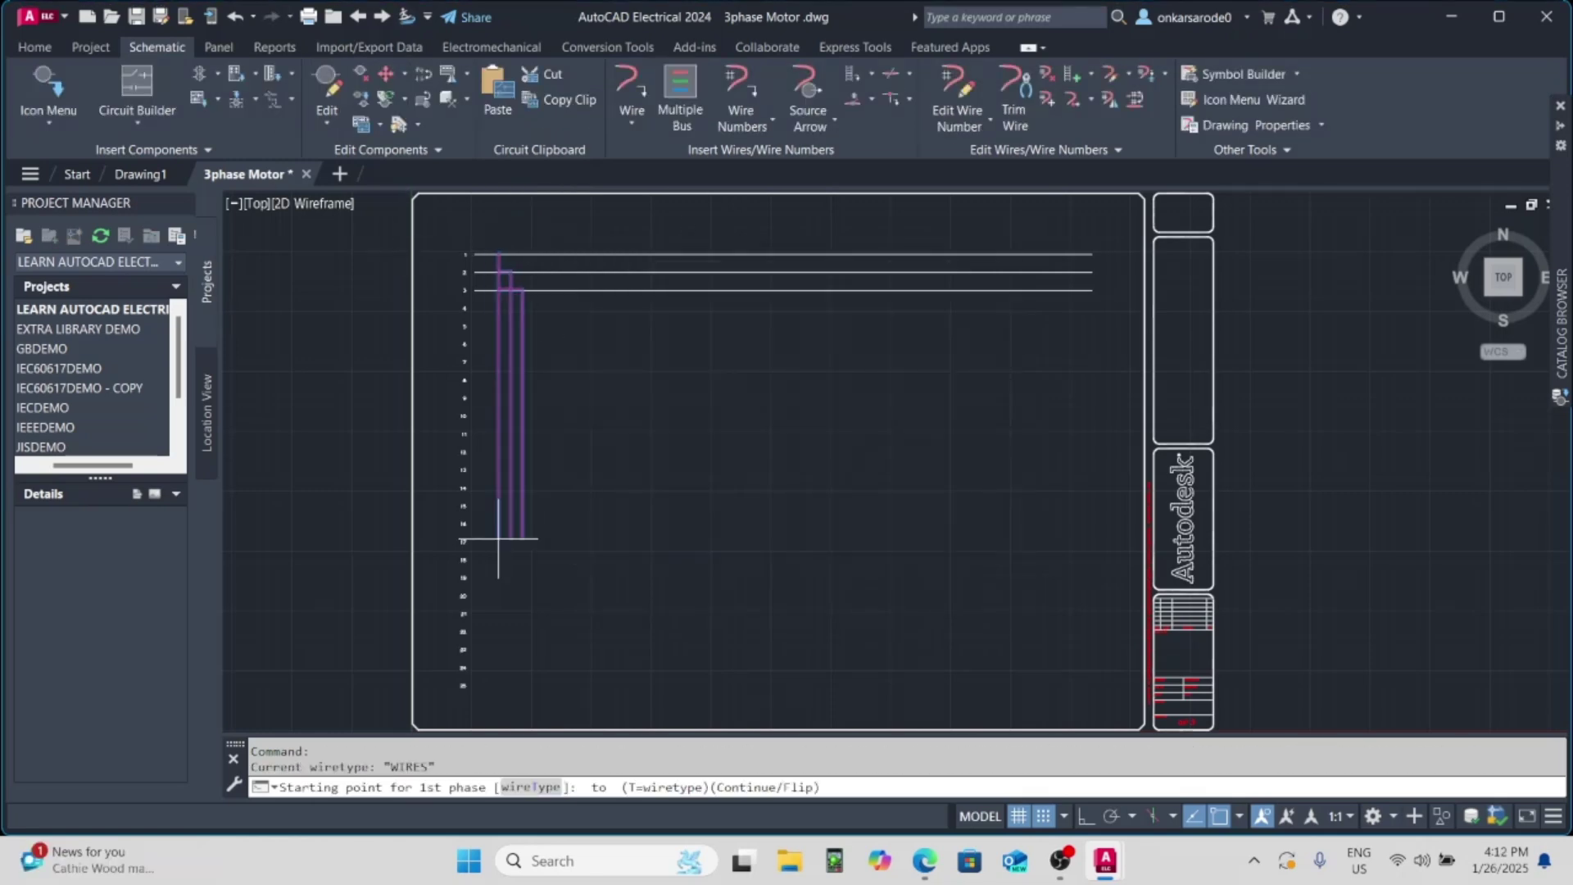
left_click(491, 695)
- Draw a horizontal three-wire bus from the vertical bus at line references 8 to 10 across to near the frame's right edge
left_click(680, 81)
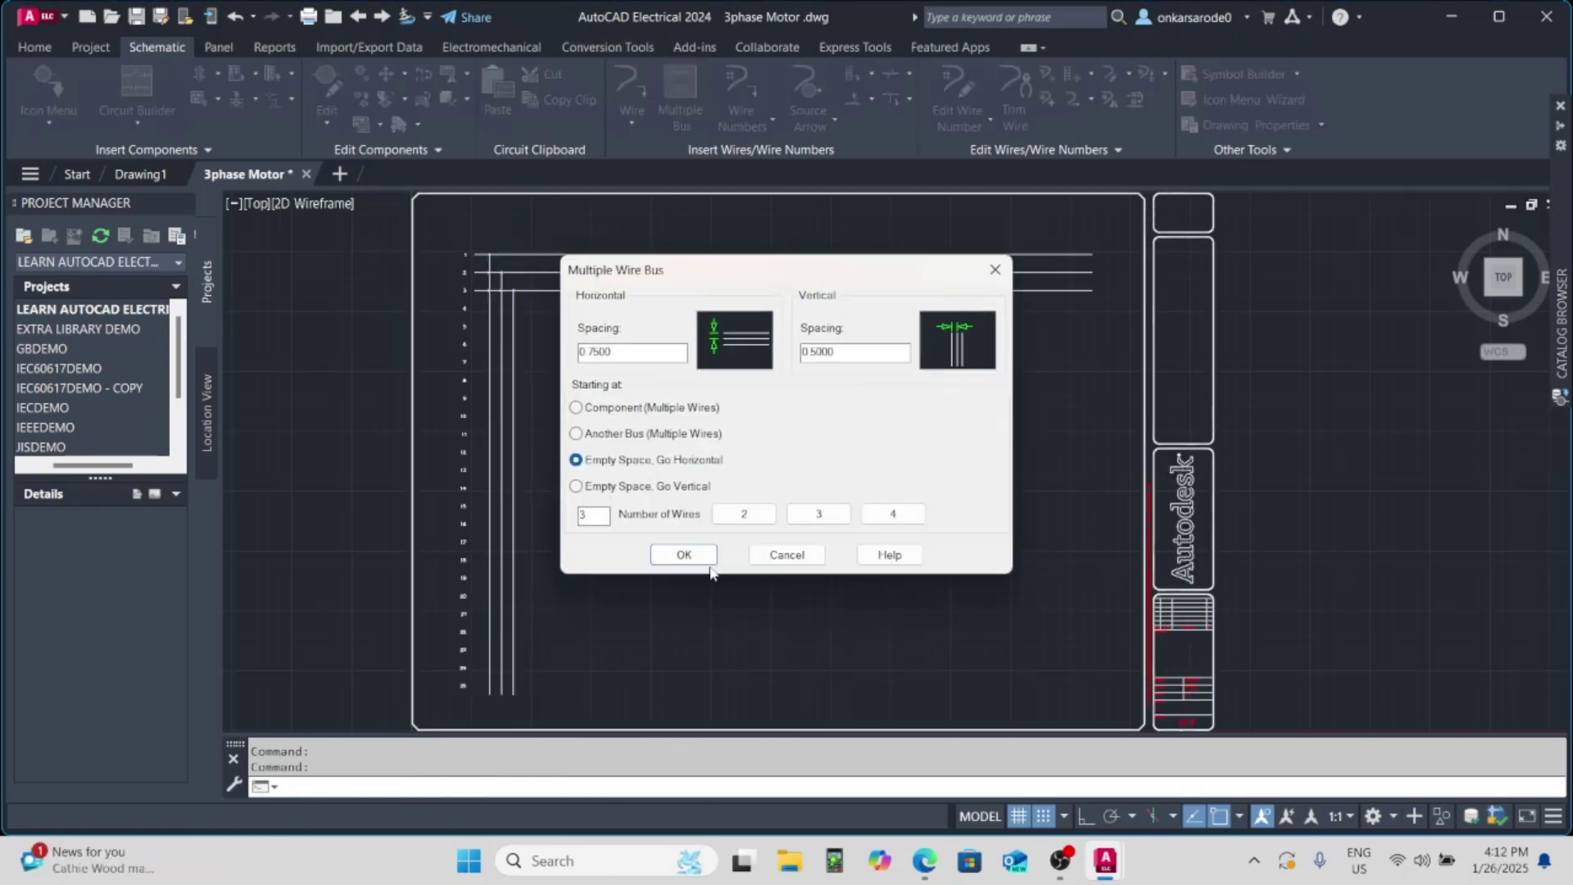
left_click(685, 554)
left_click(492, 378)
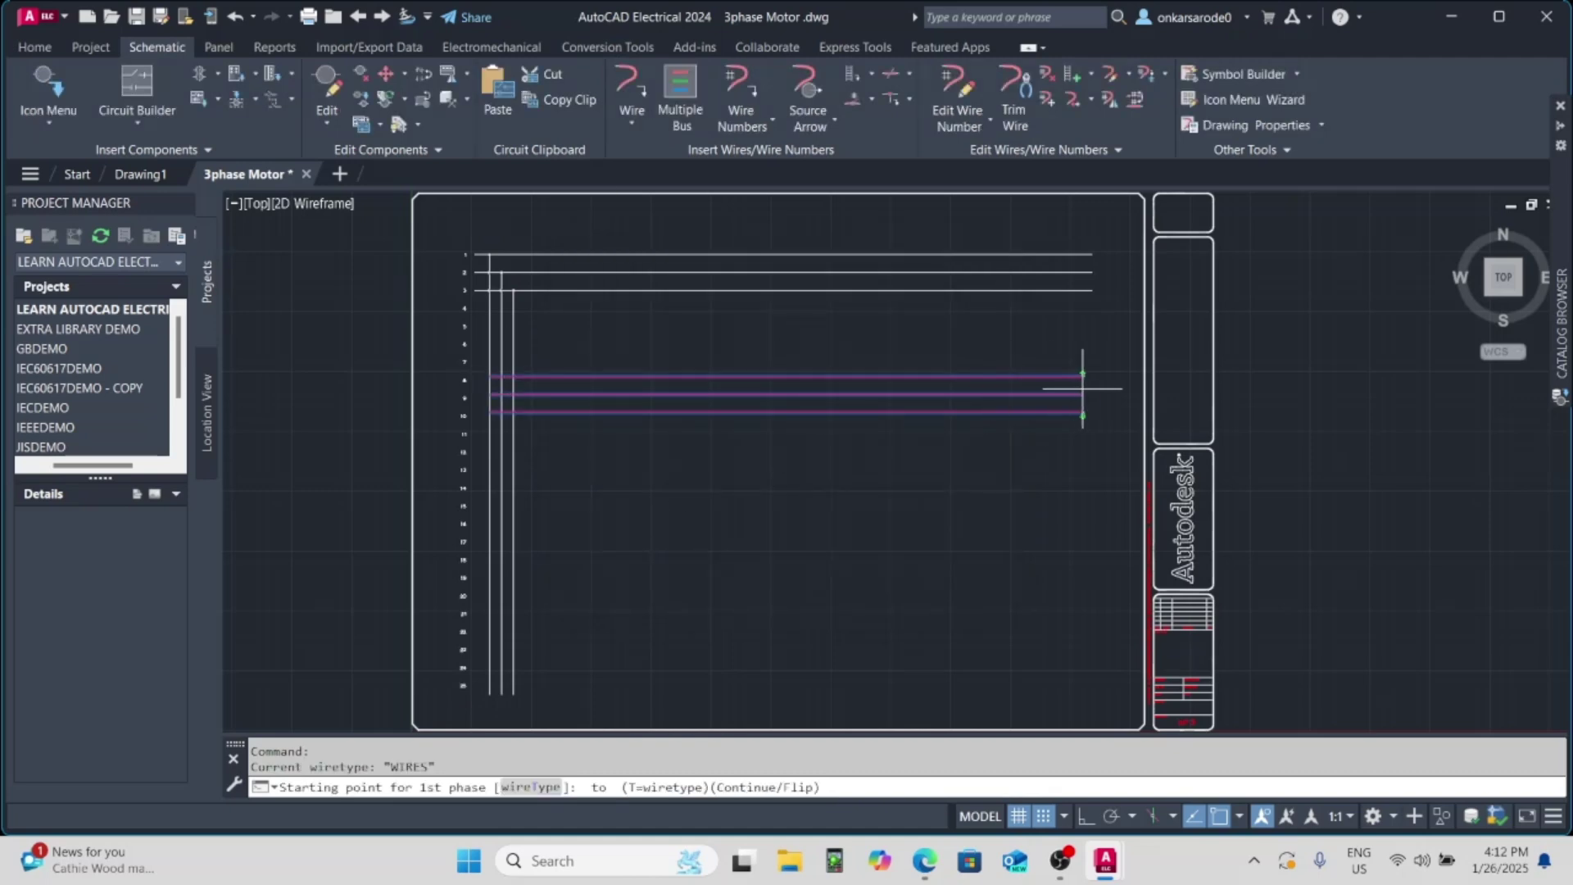
left_click(1083, 377)
- Choose the Plug/Jack connector without wire number change and fence it across the three wires at lines 8 to 10, beside the vertical bus
left_click(255, 74)
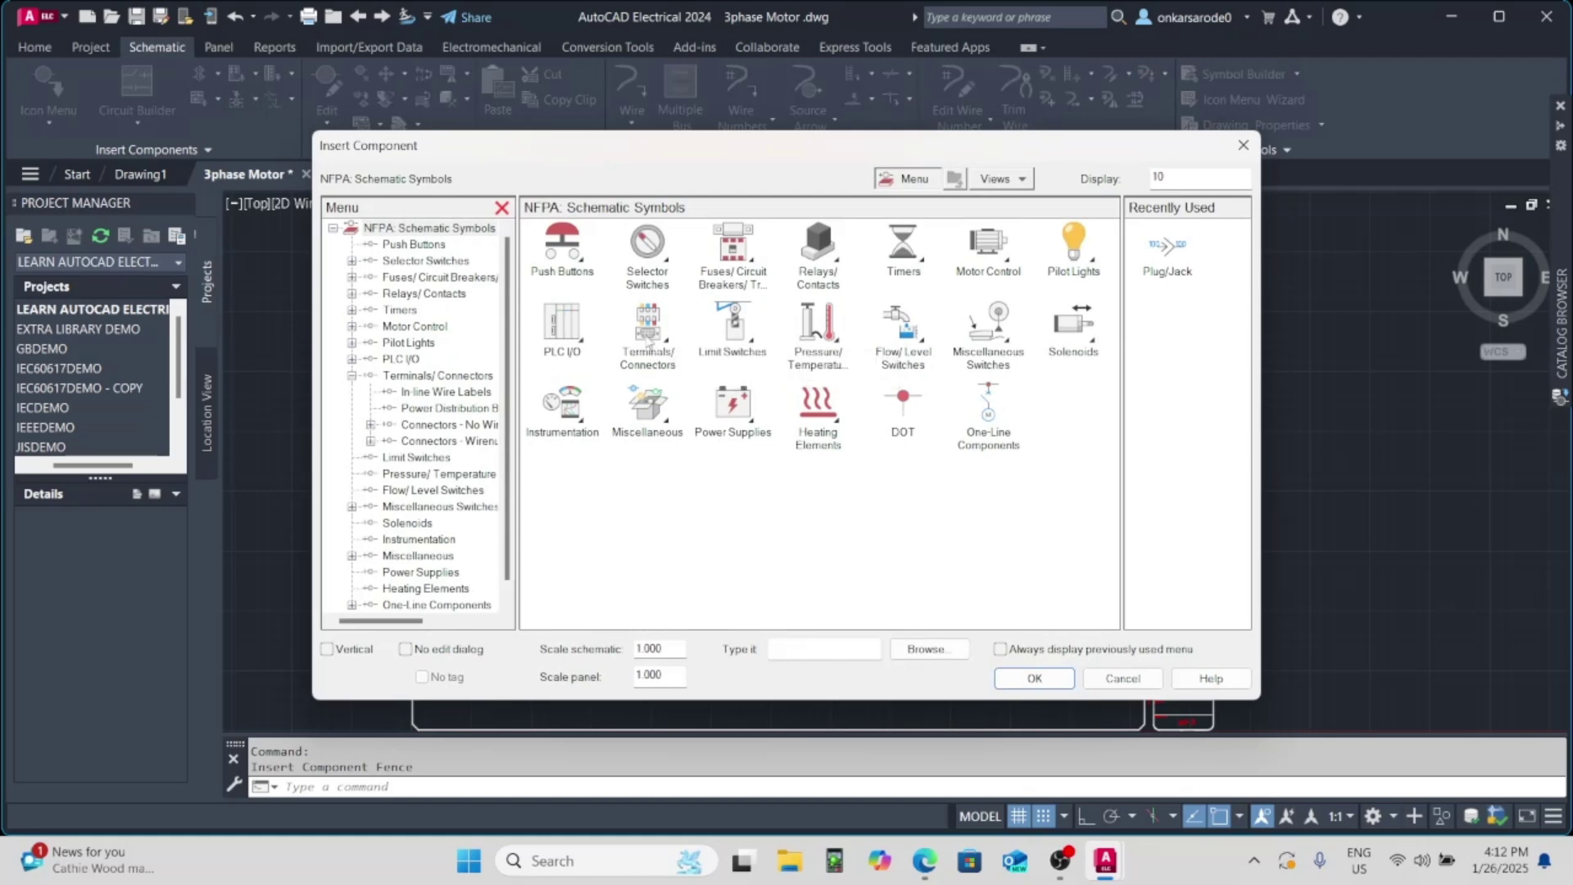
left_click(647, 338)
left_click(665, 510)
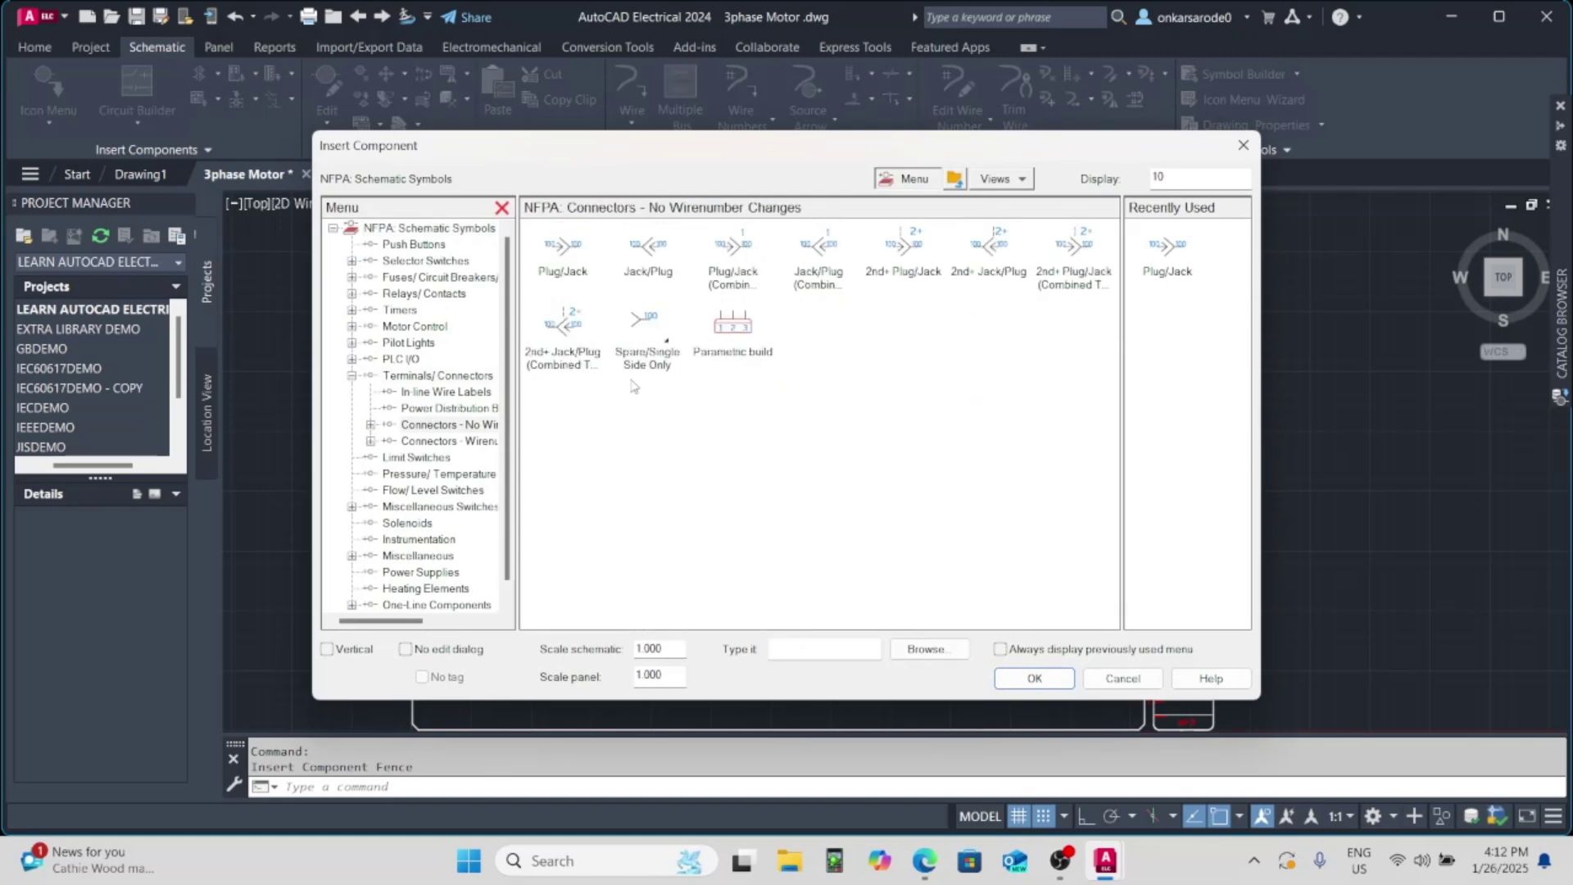
left_click(580, 254)
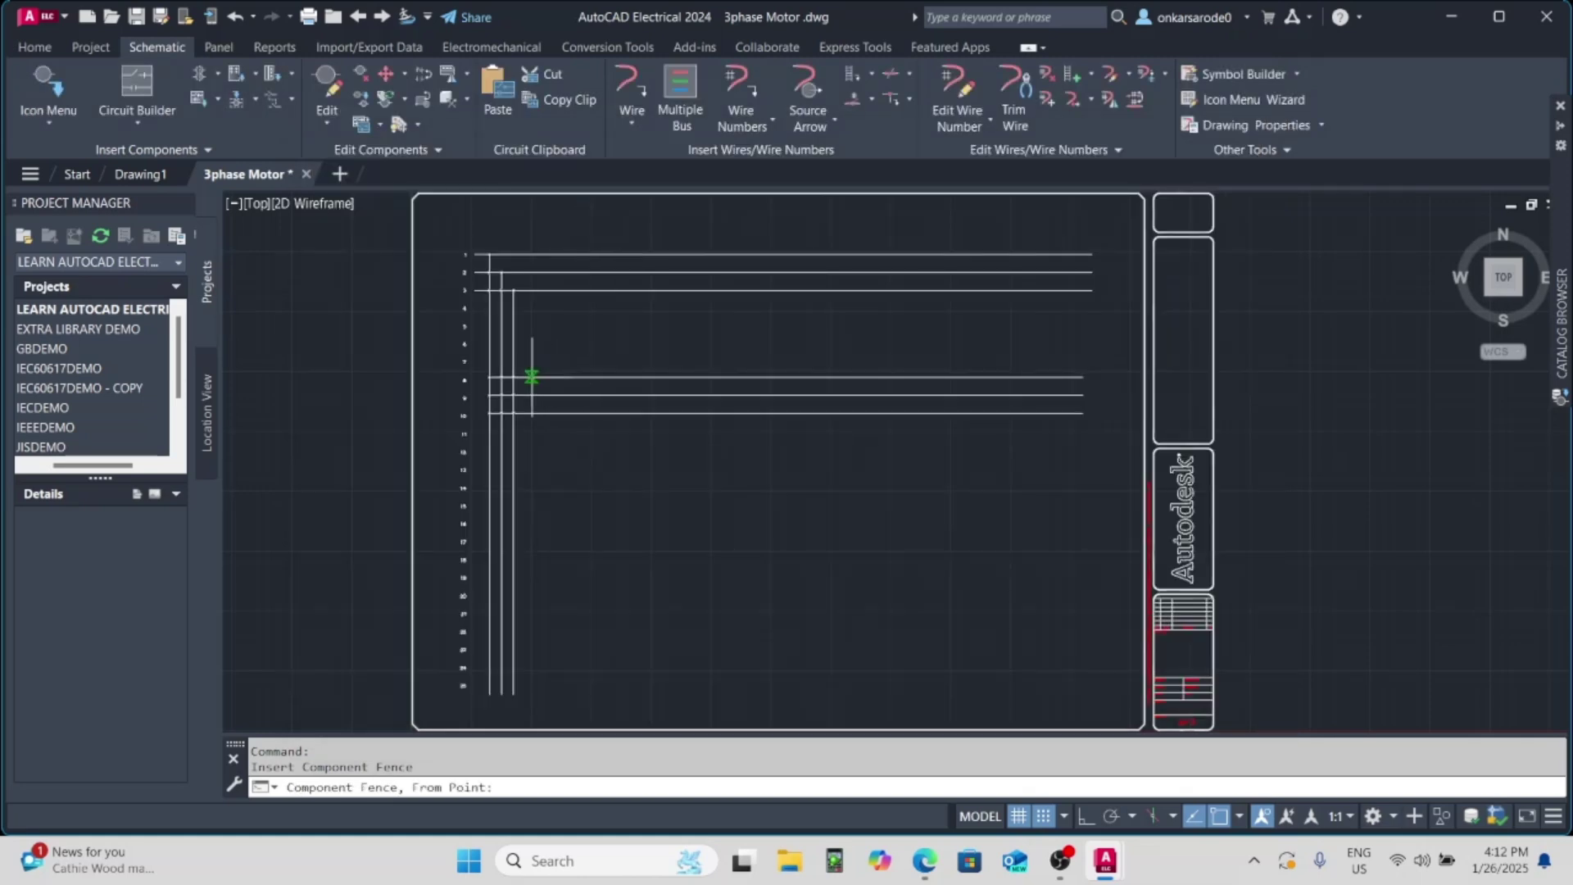
left_click(552, 377)
left_click(552, 414)
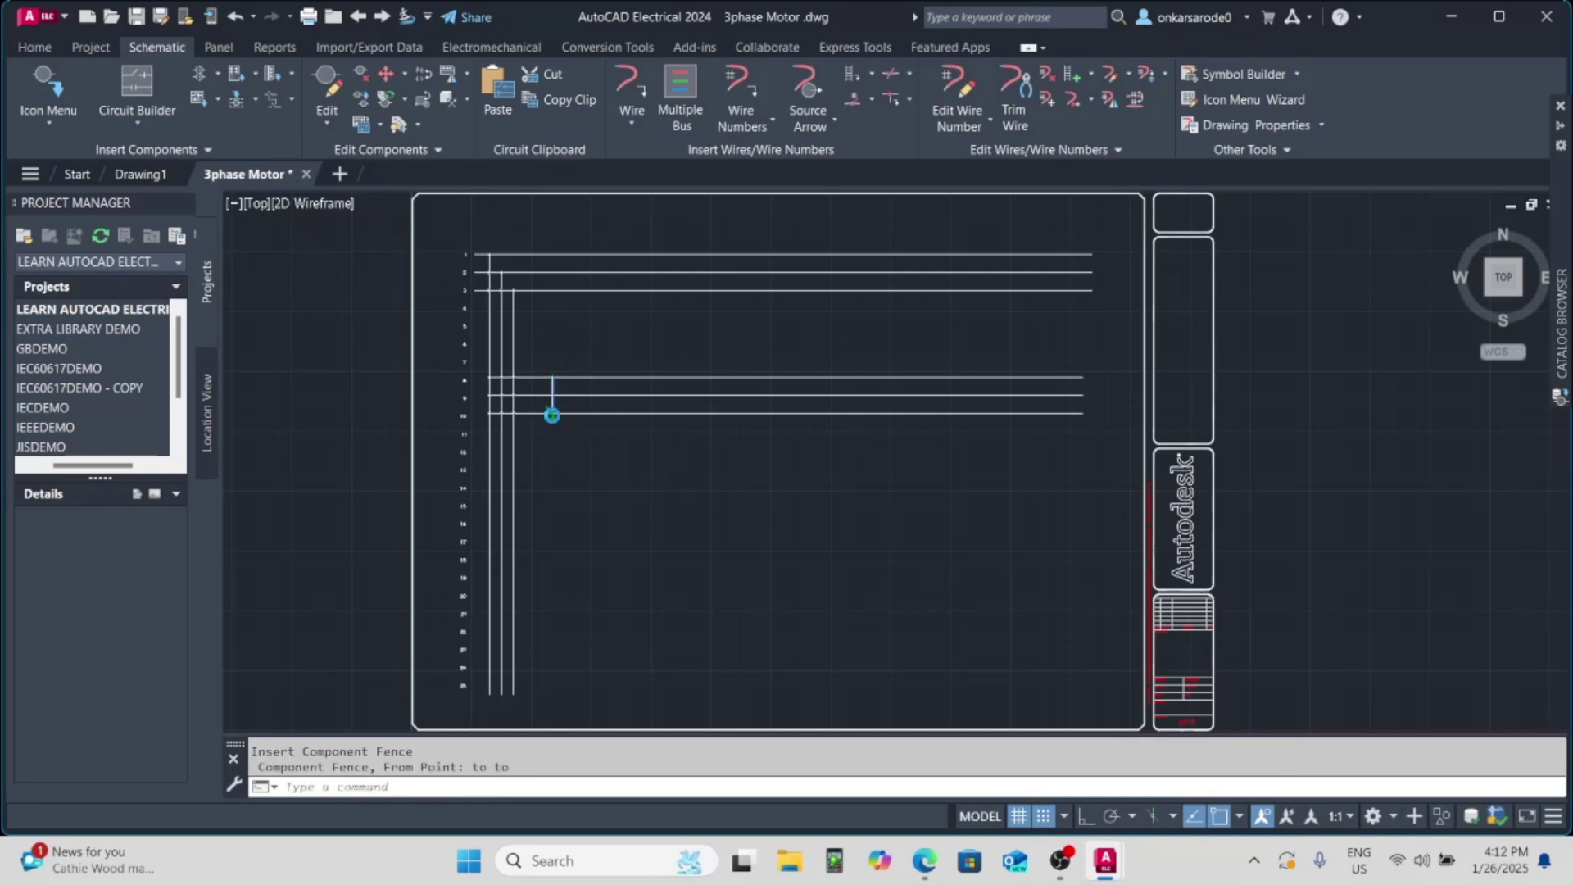
key("Return")
- Keep the Plug/Jack connector on all three wires and accept the parent and child component settings with tag PL8
left_click(837, 689)
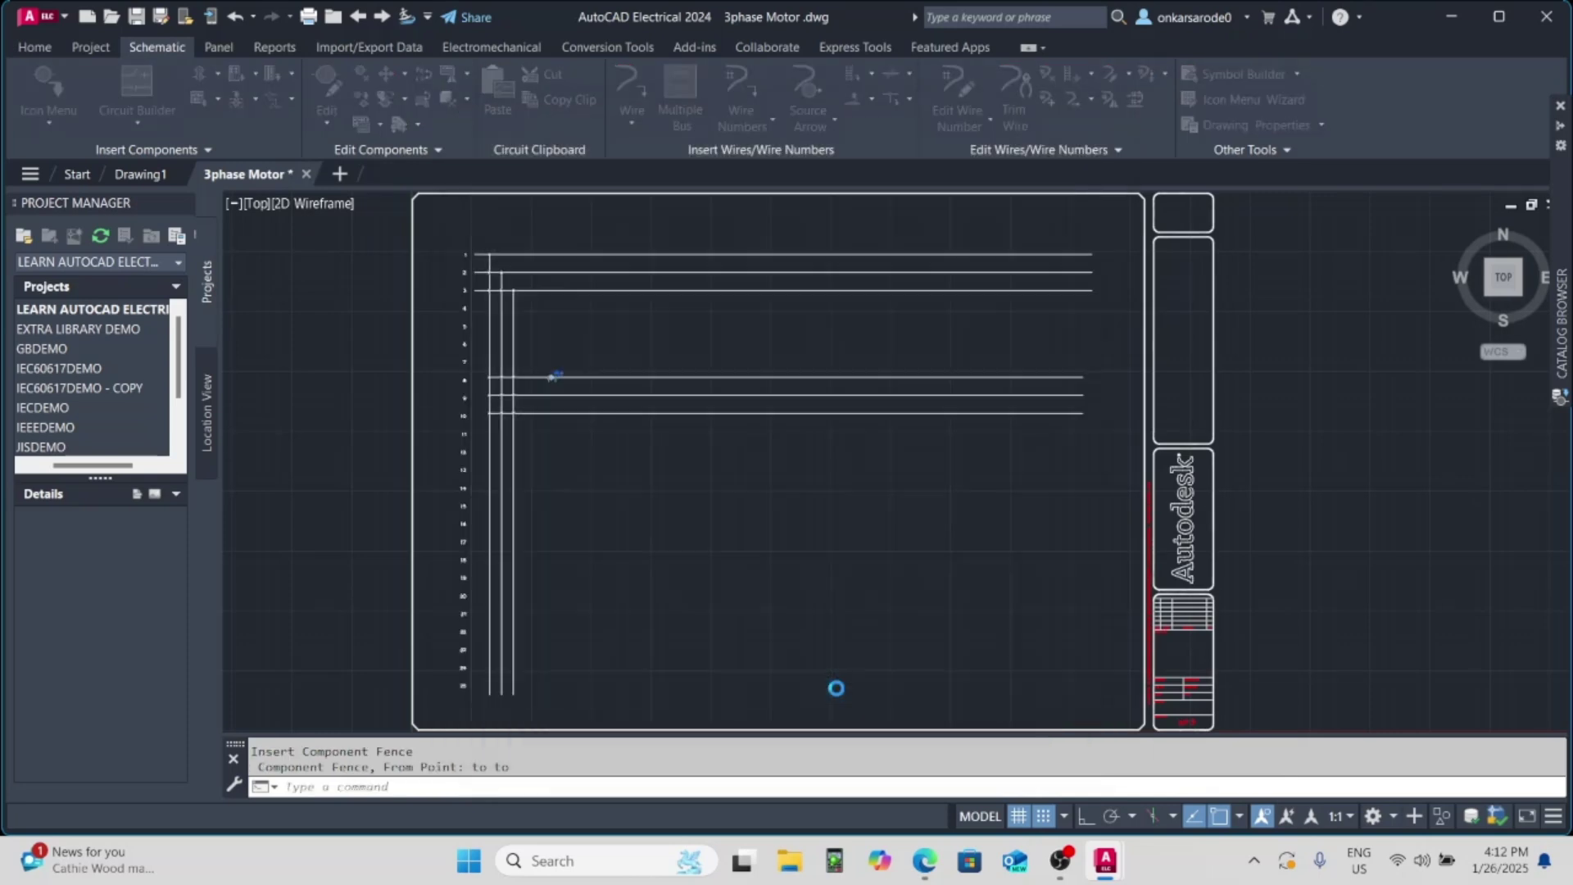
left_click(758, 535)
left_click(752, 623)
left_click(752, 621)
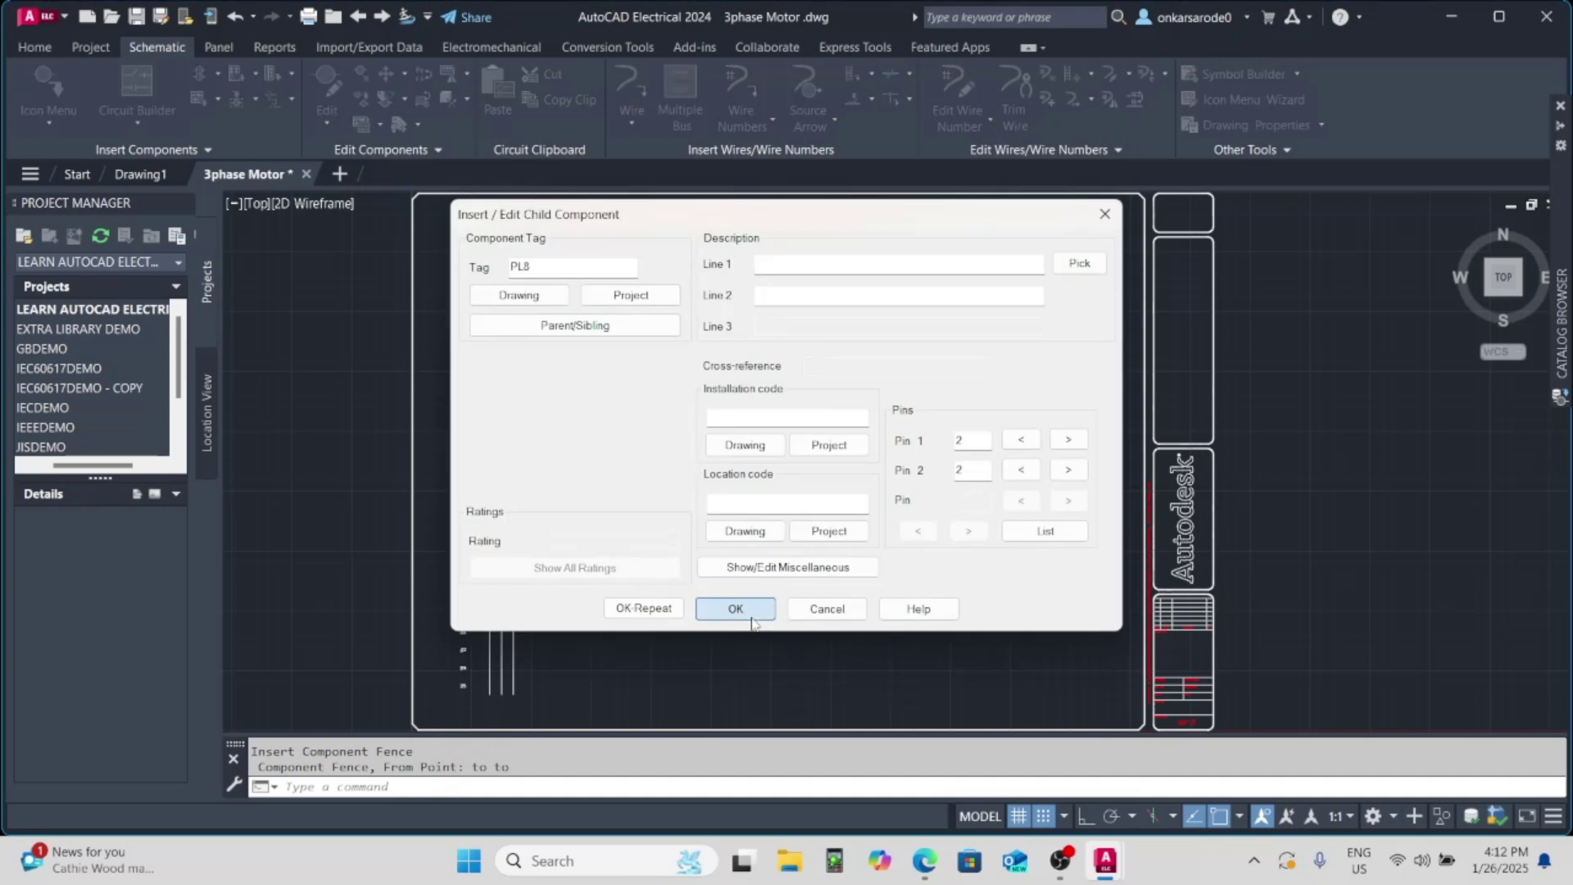
left_click(740, 621)
left_click(729, 609)
- Choose a motor circuit protector from the breakers and disconnects and fence it across the three wires just after the PL8 connectors
scroll(585, 429, "up", 4)
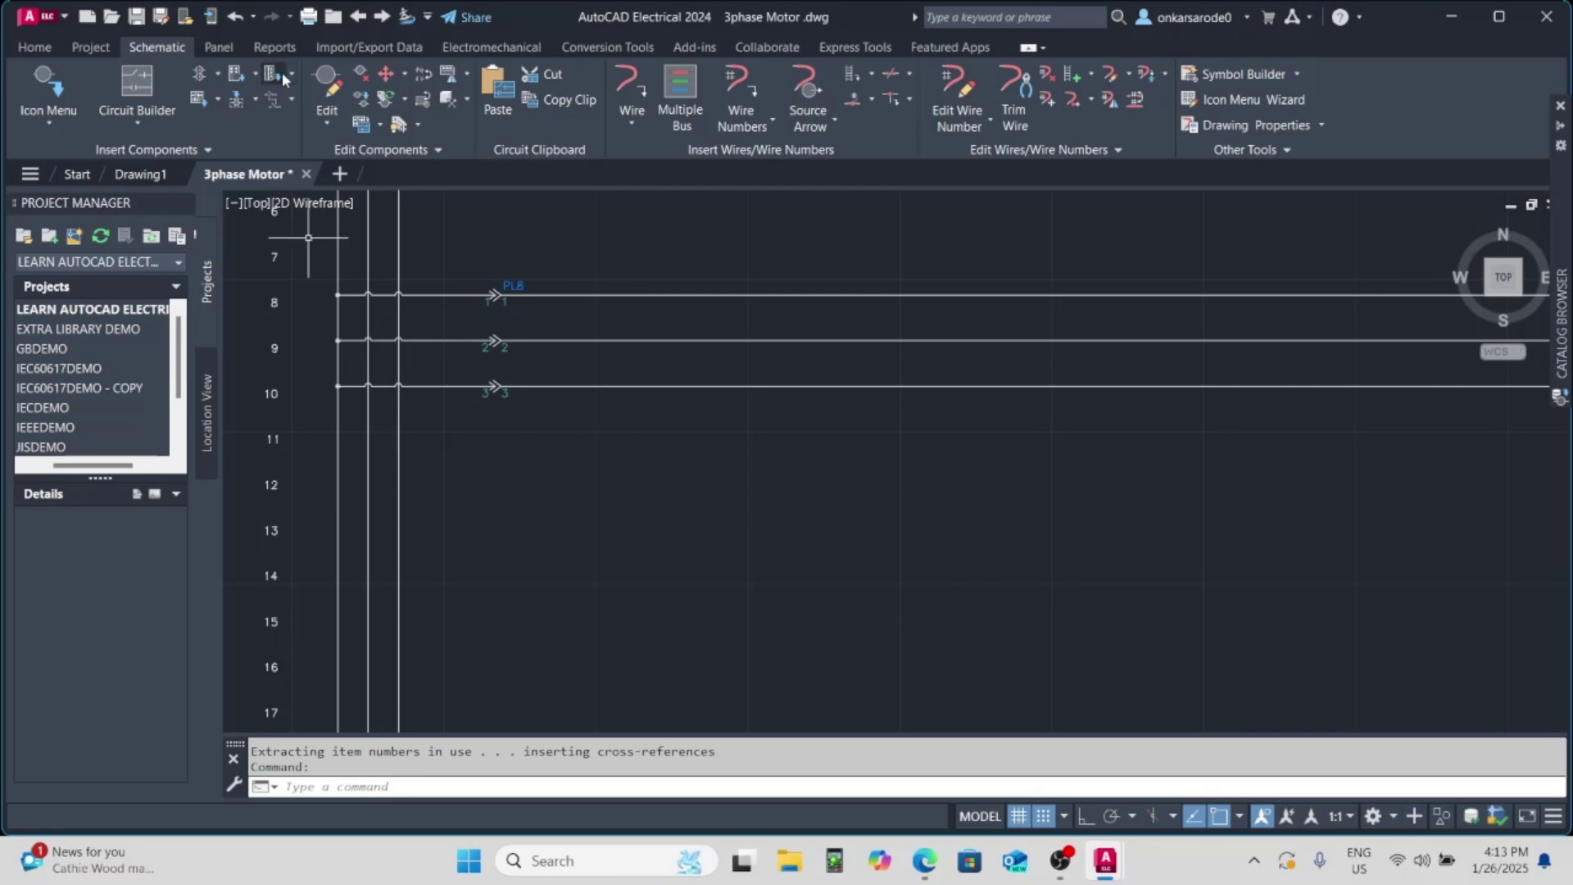
left_click(235, 115)
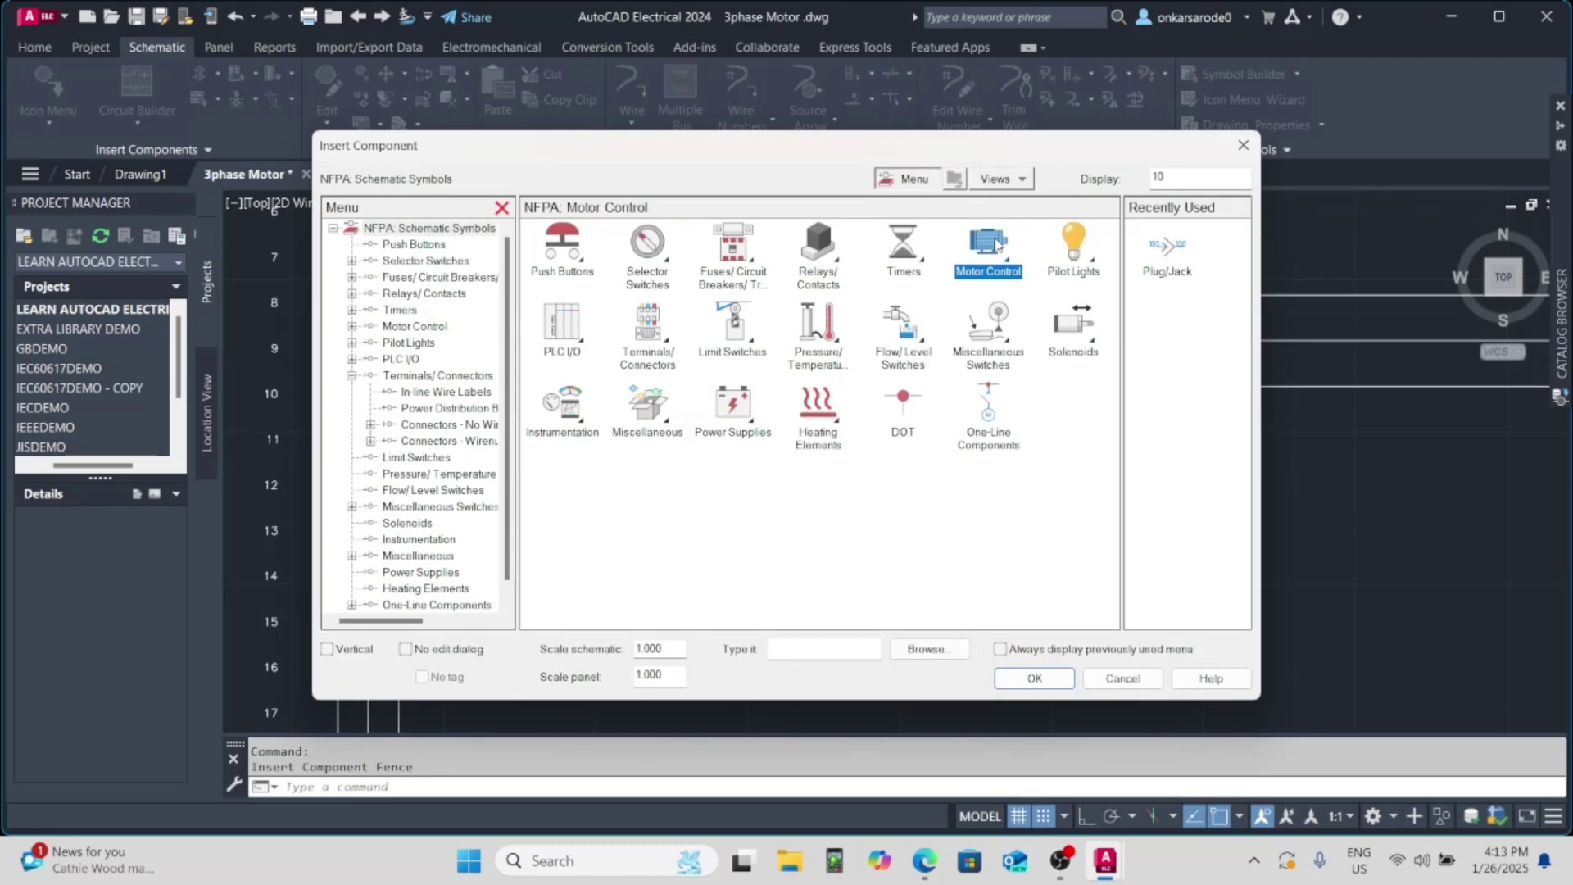
left_click(996, 244)
left_click(558, 533)
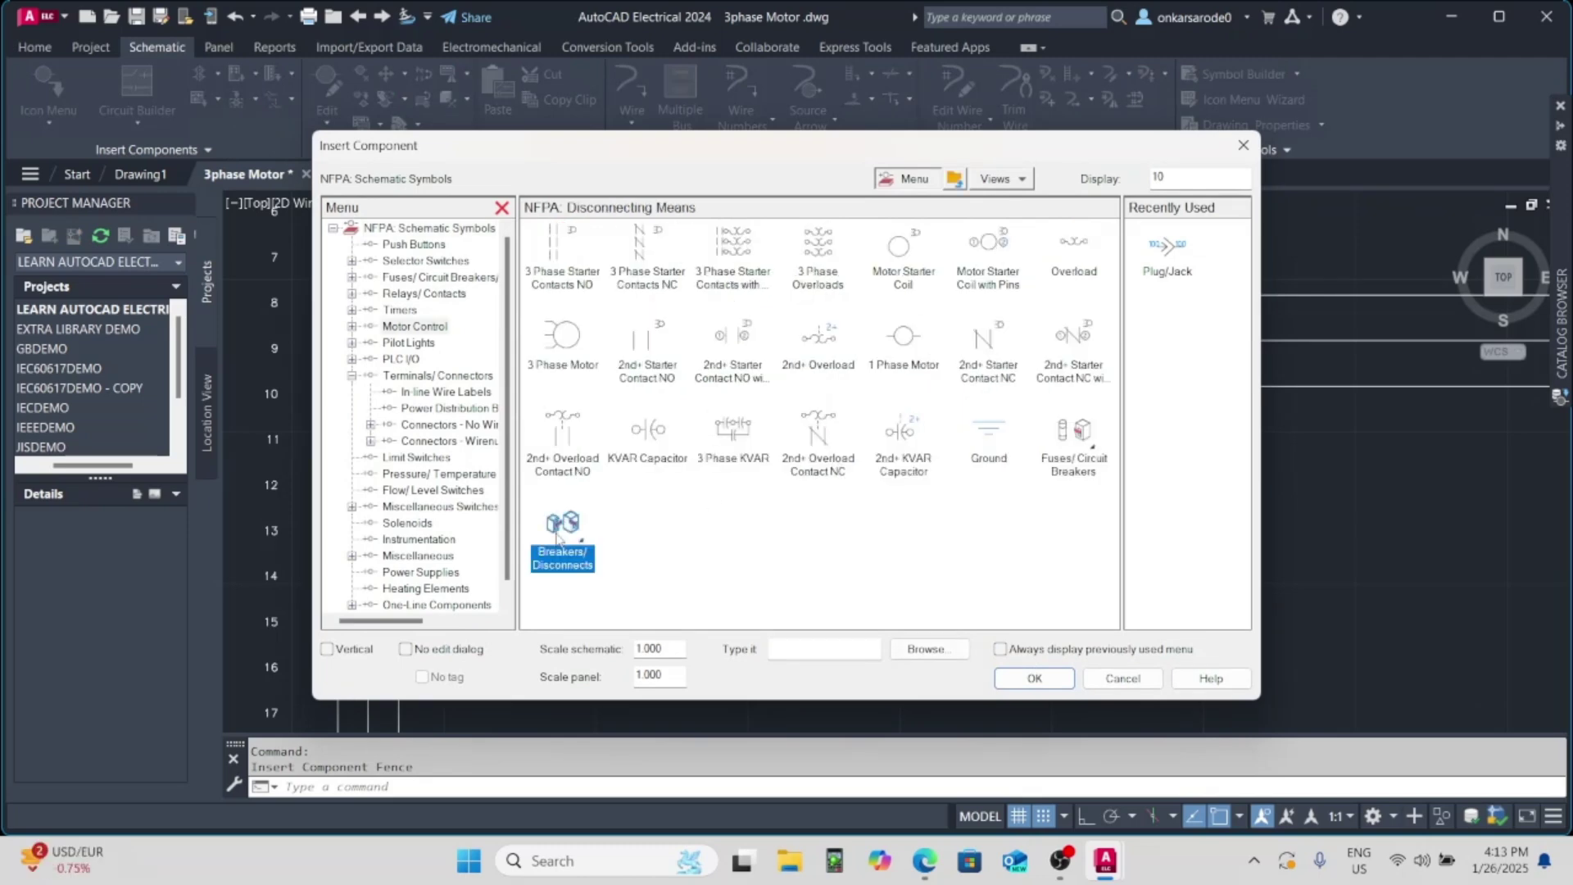
left_click(558, 532)
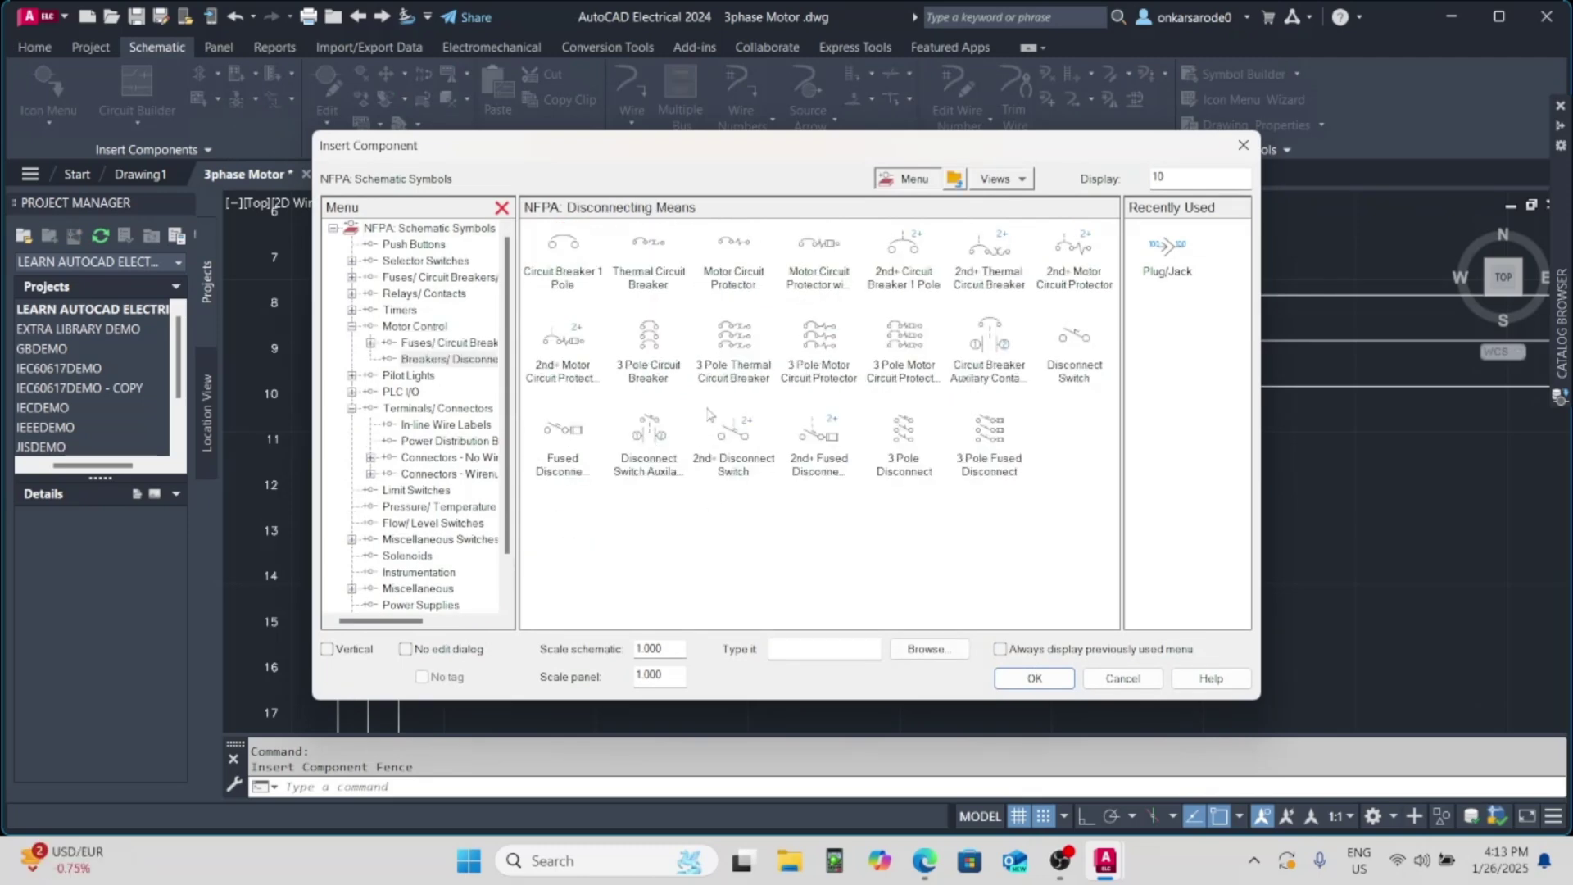
left_click(905, 344)
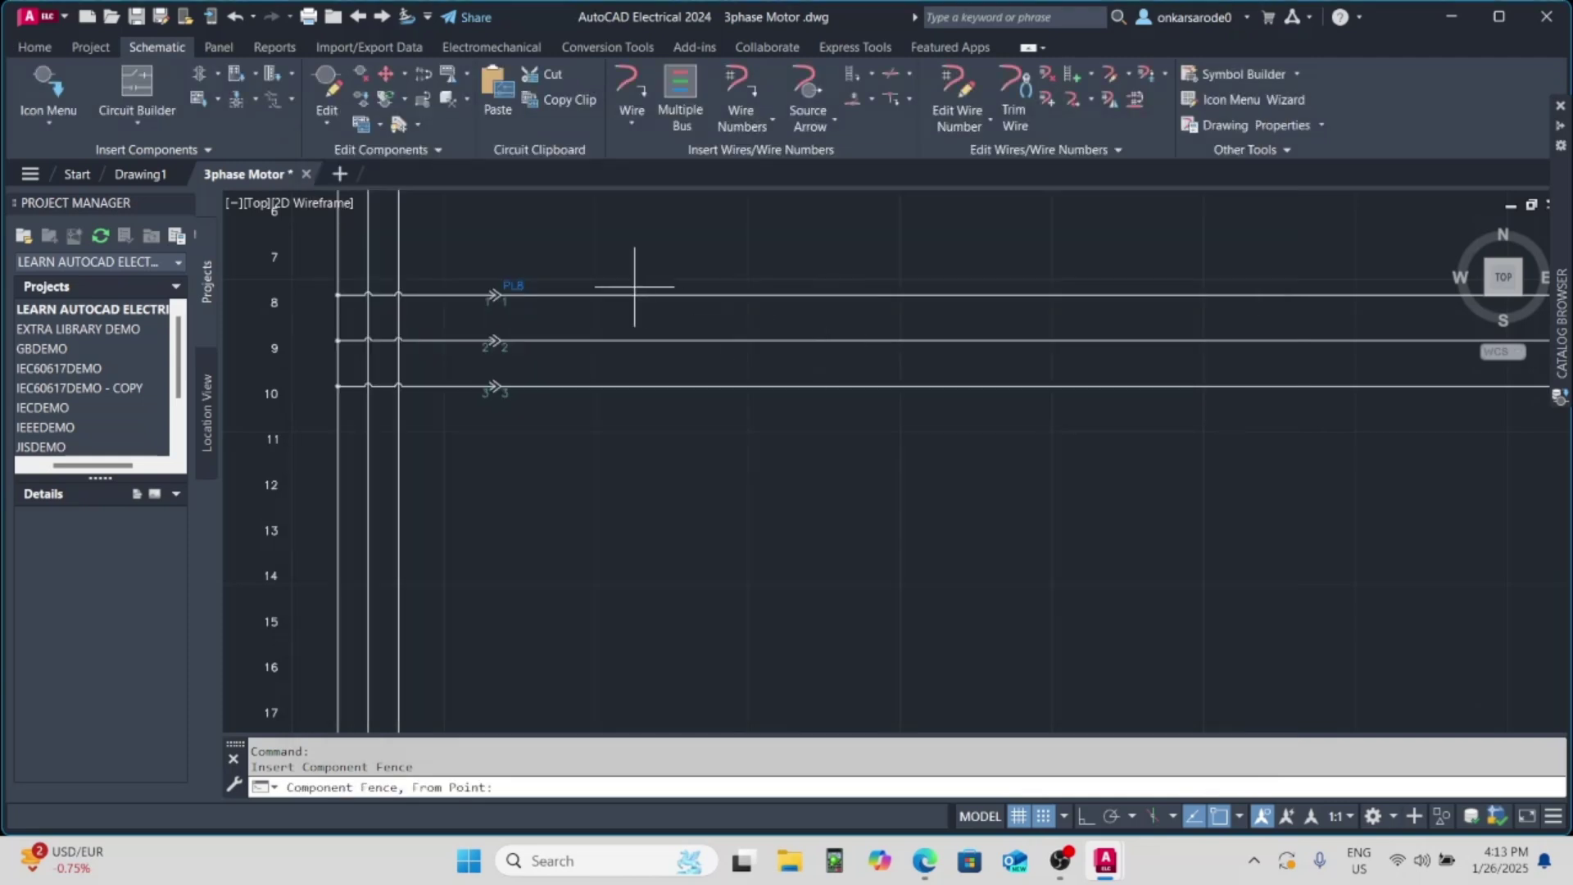
left_click(612, 293)
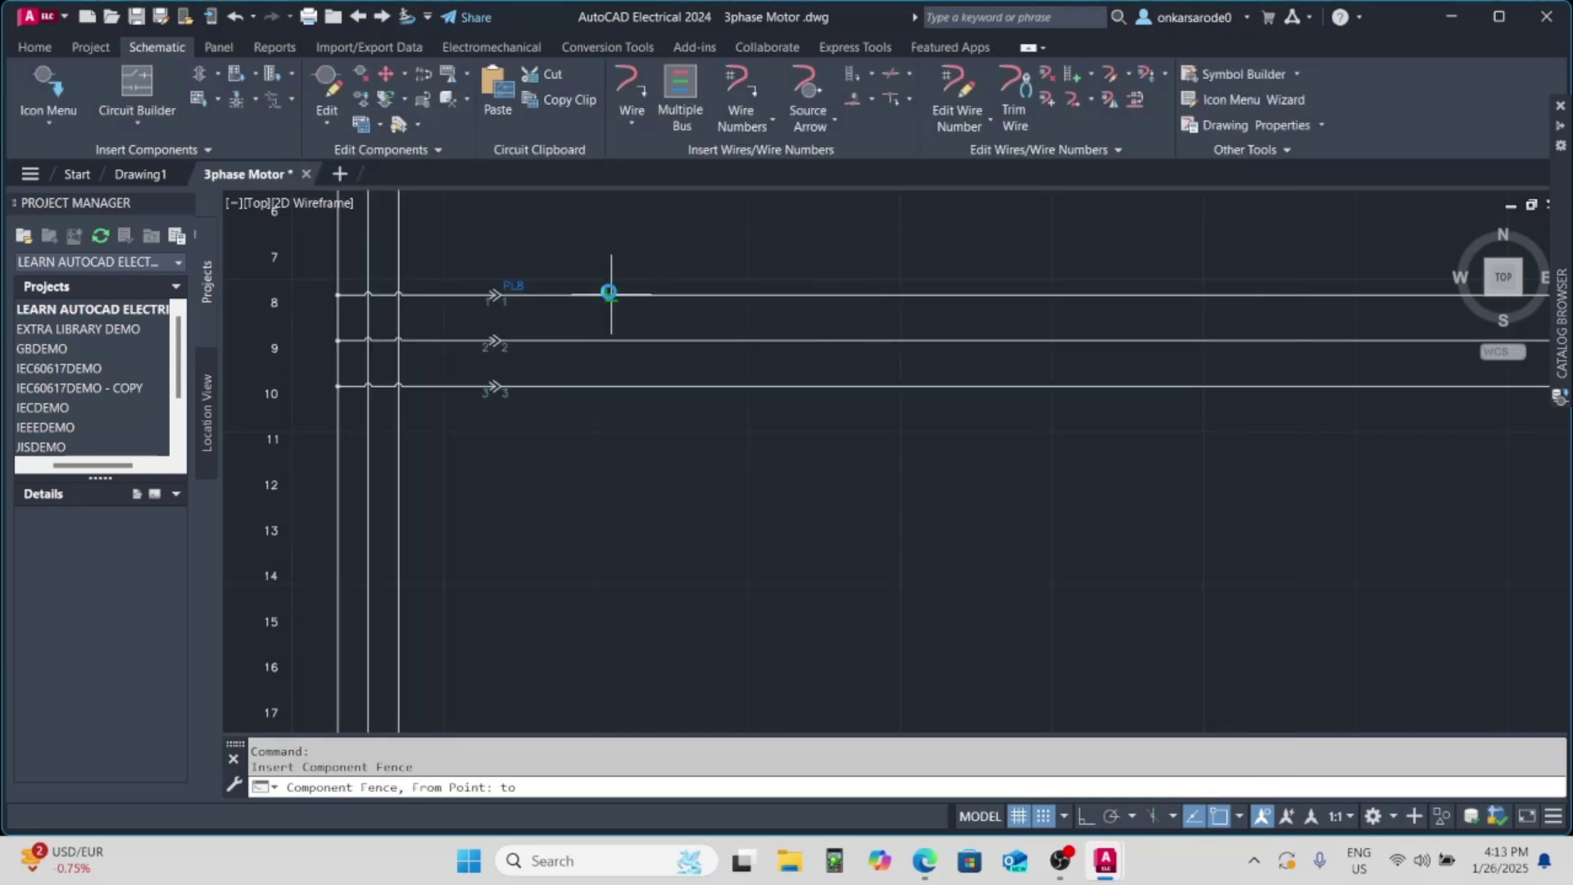
left_click(618, 386)
key("Return")
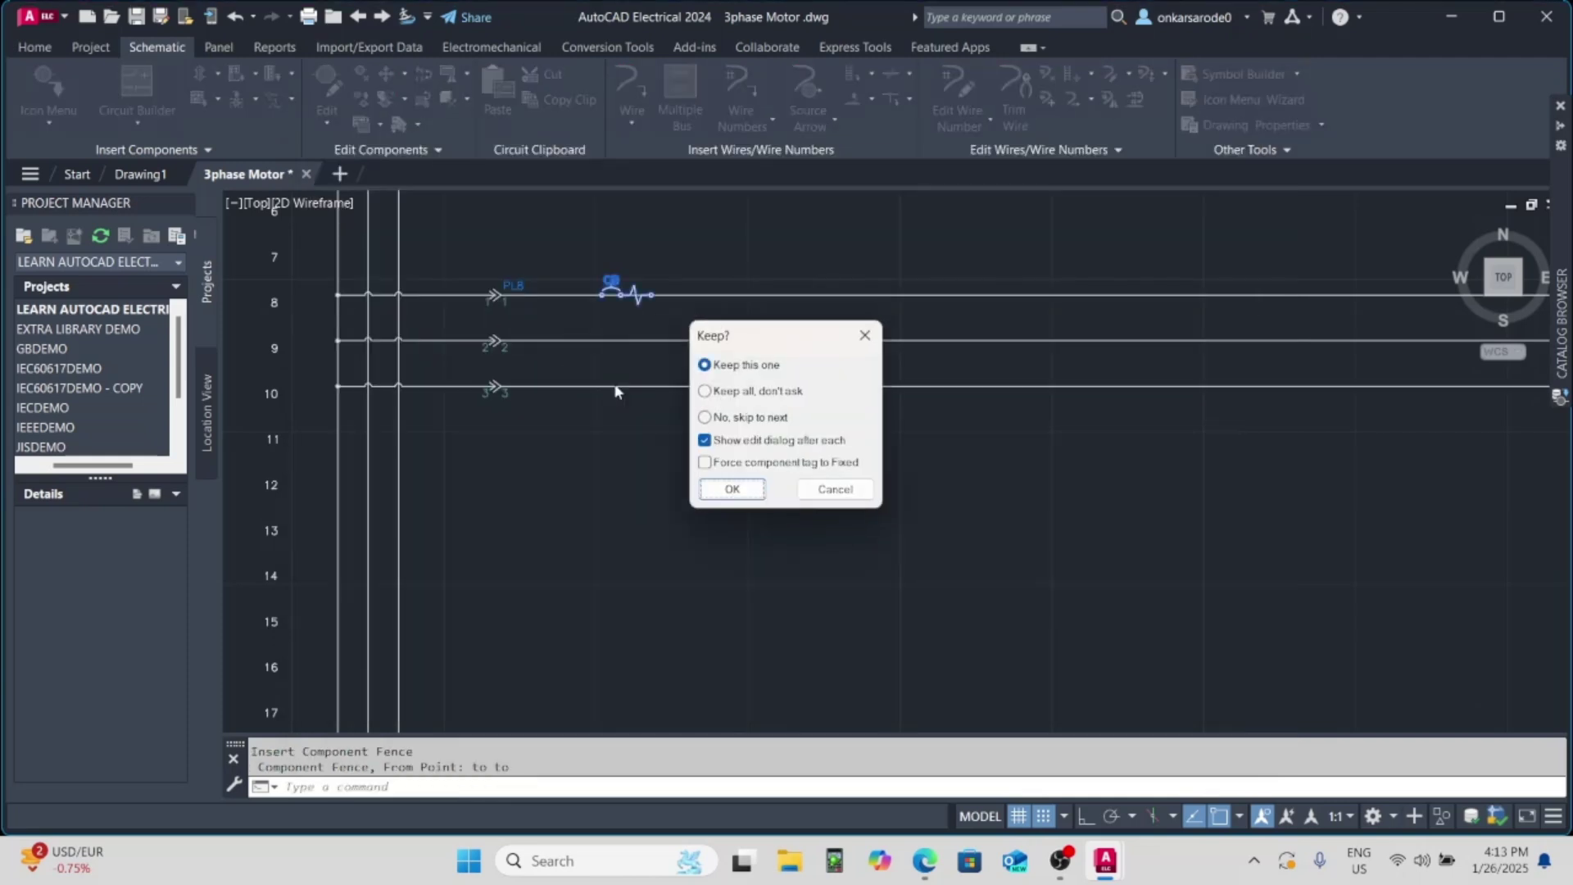
- Keep the motor circuit protector on all three wires at lines 8 to 10 and accept each component's default settings
left_click(733, 489)
left_click(831, 673)
left_click(732, 488)
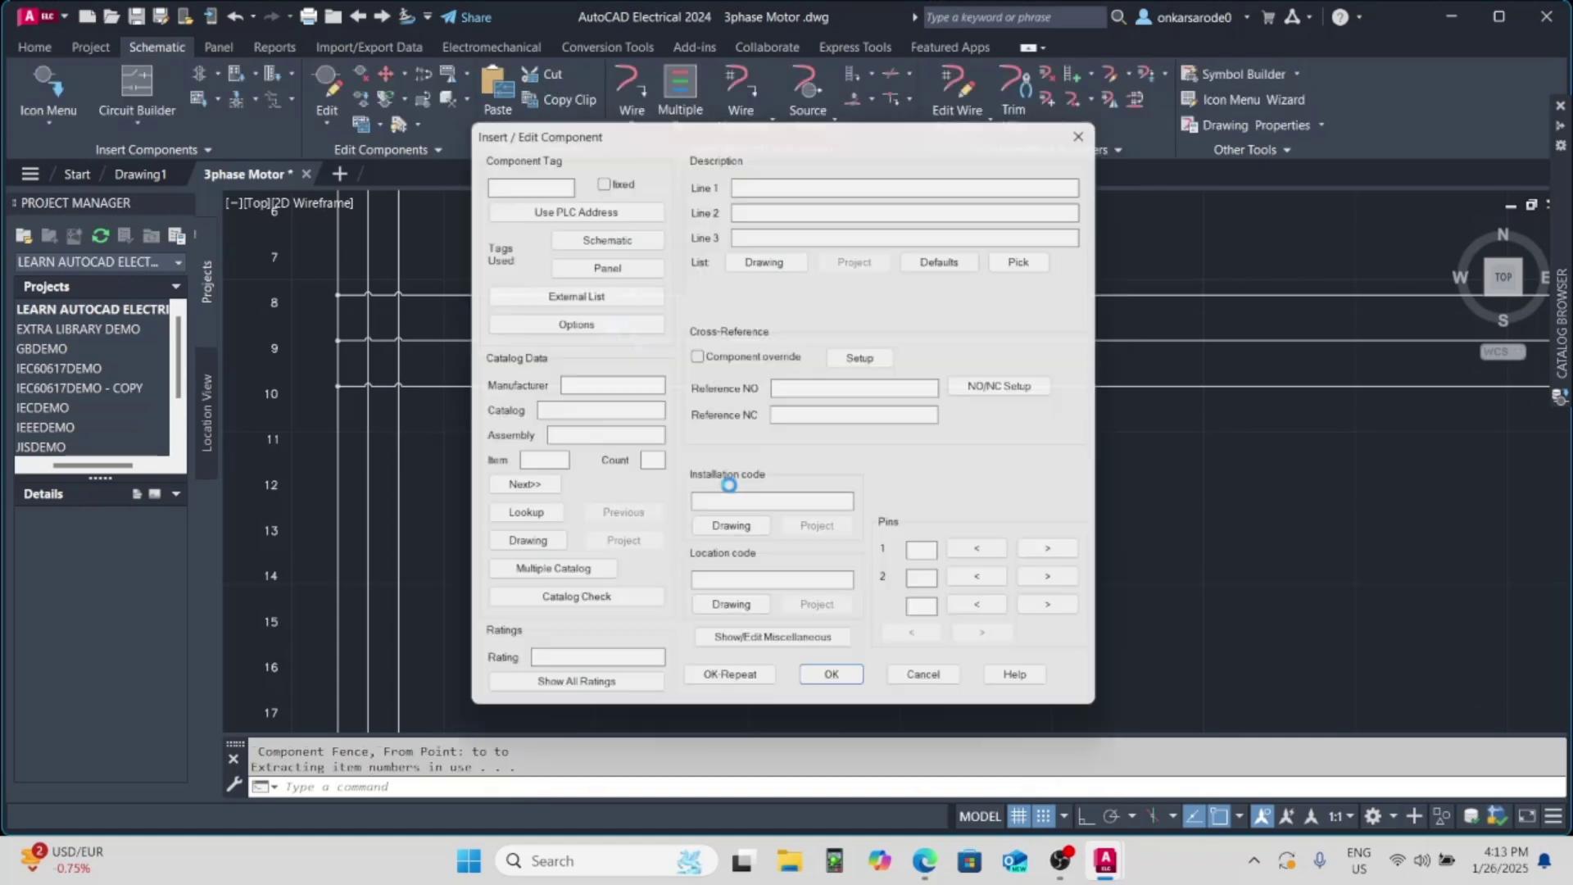
left_click(831, 674)
left_click(732, 489)
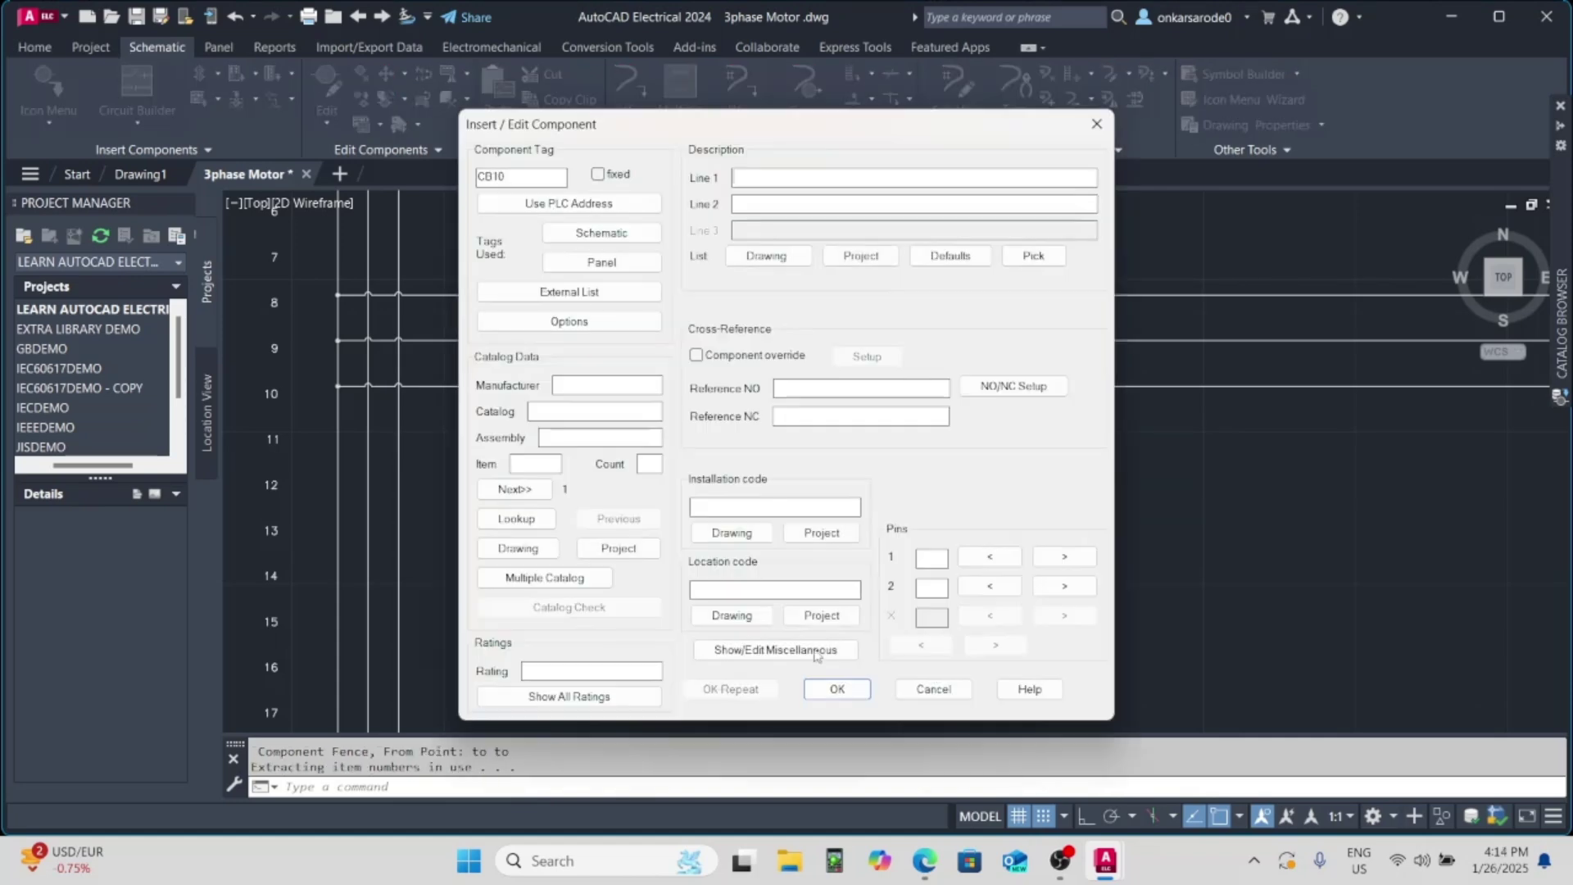
left_click(837, 688)
- Link the three motor circuit protectors at lines 8 to 10 with a dashed line, starting from the one at line 8
left_click(274, 99)
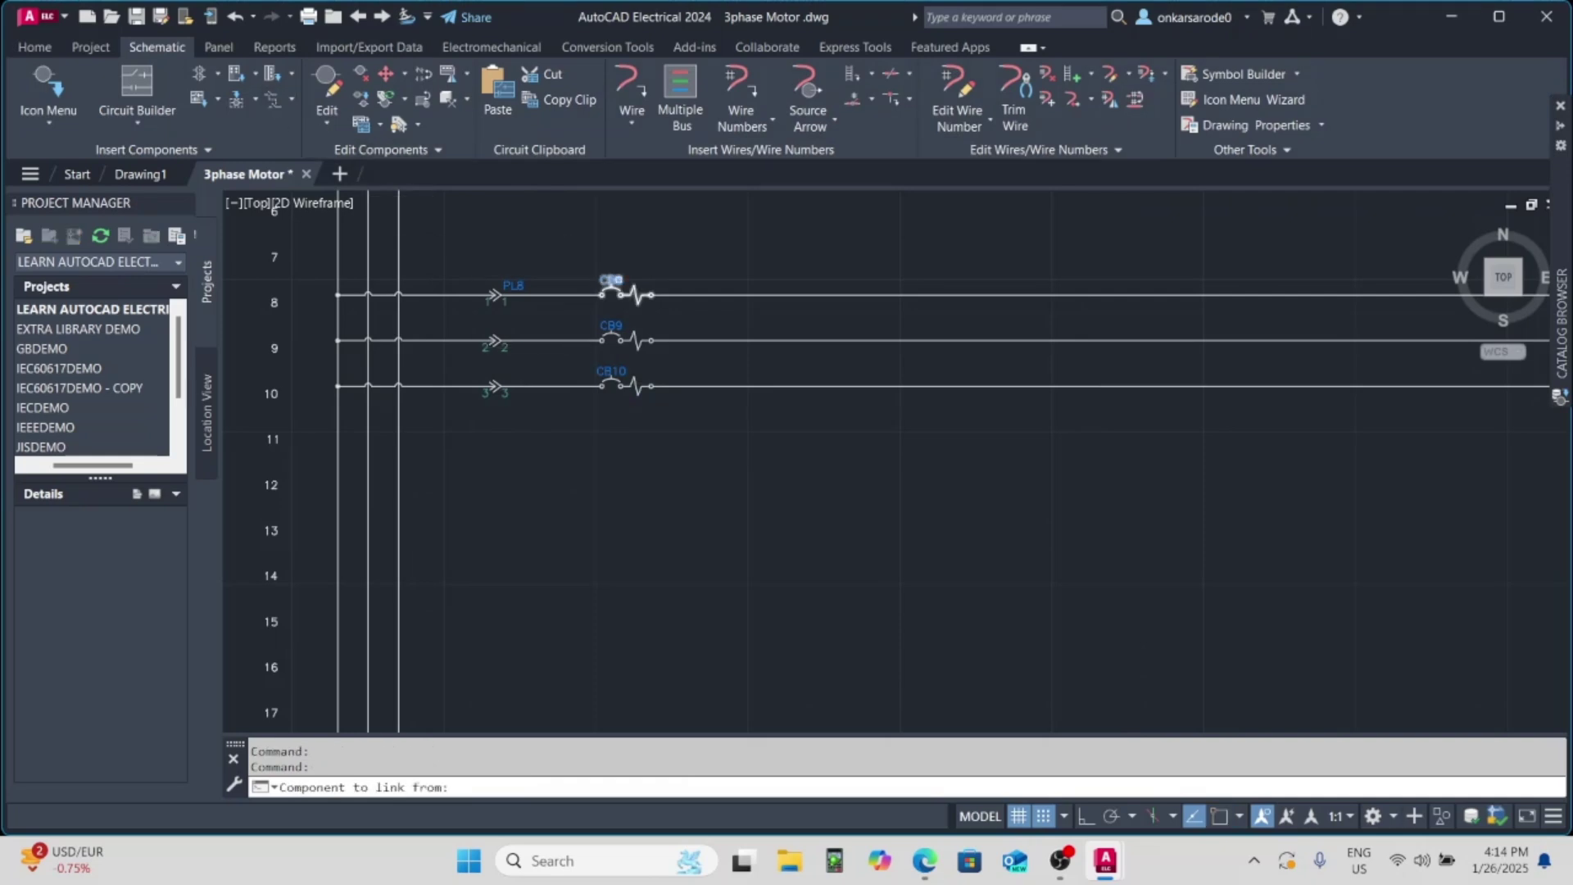
left_click(617, 281)
left_click(617, 328)
left_click(618, 385)
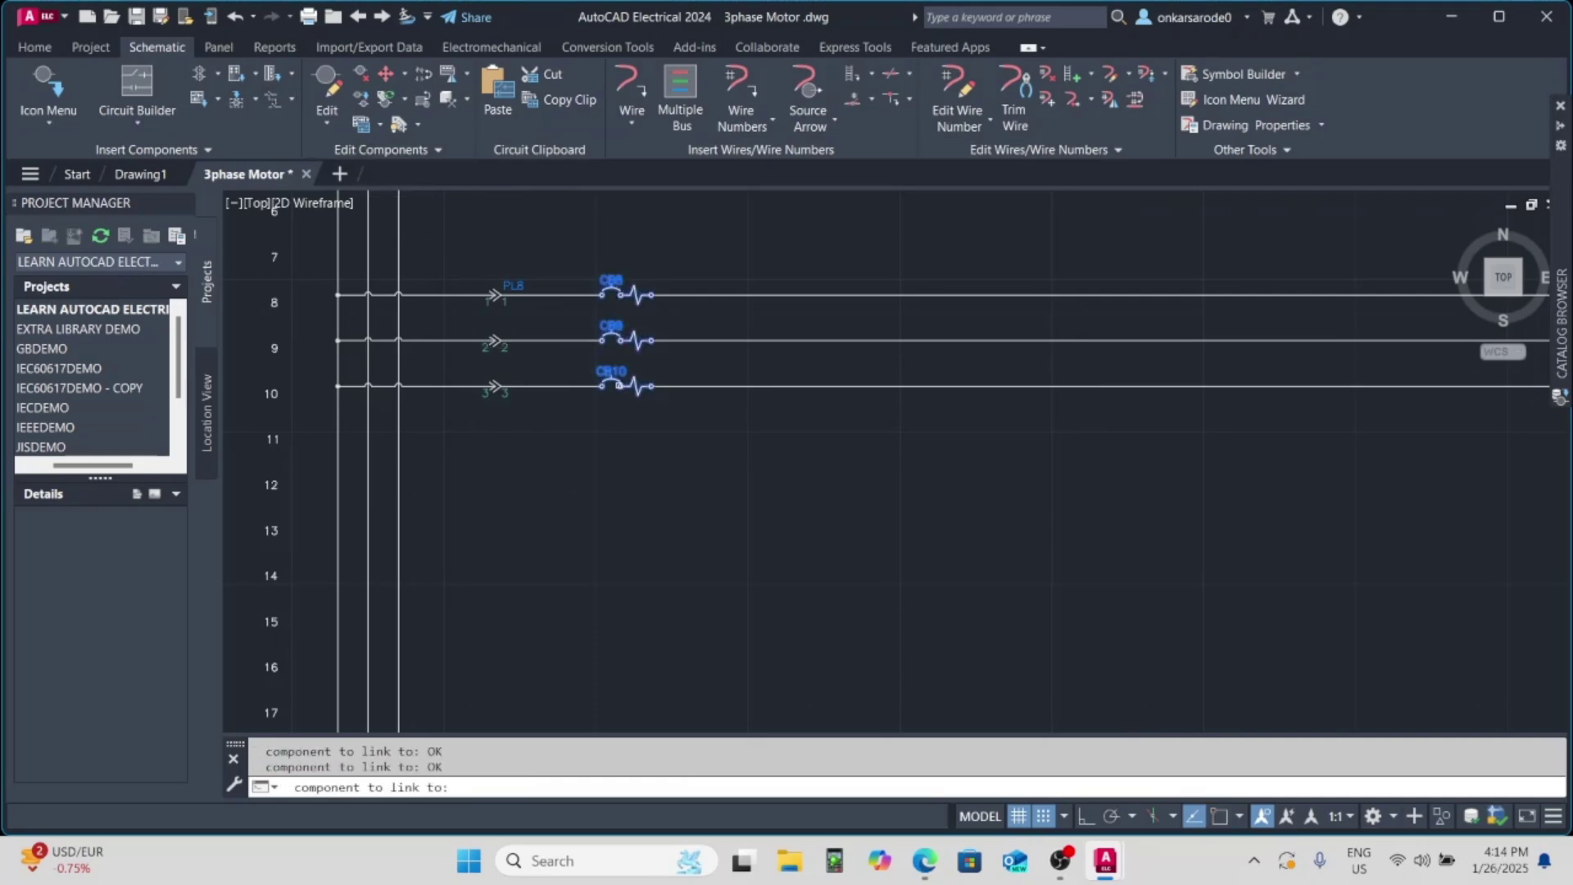
key("Return")
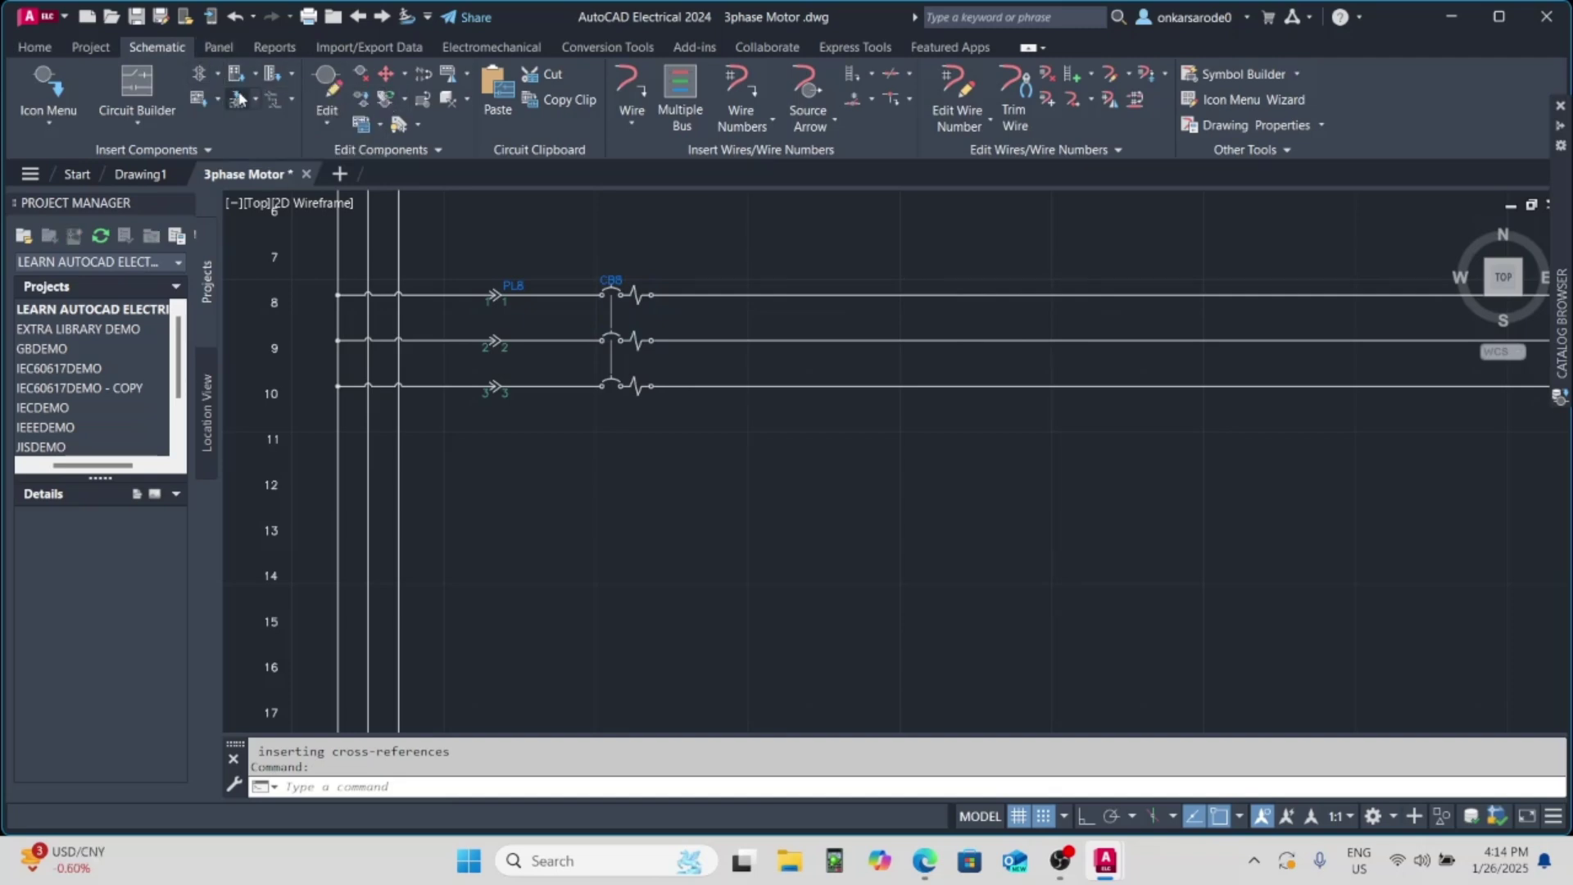
- Choose the Relay NO Contact and fence it across the three wires just after the motor circuit protectors
left_click(240, 98)
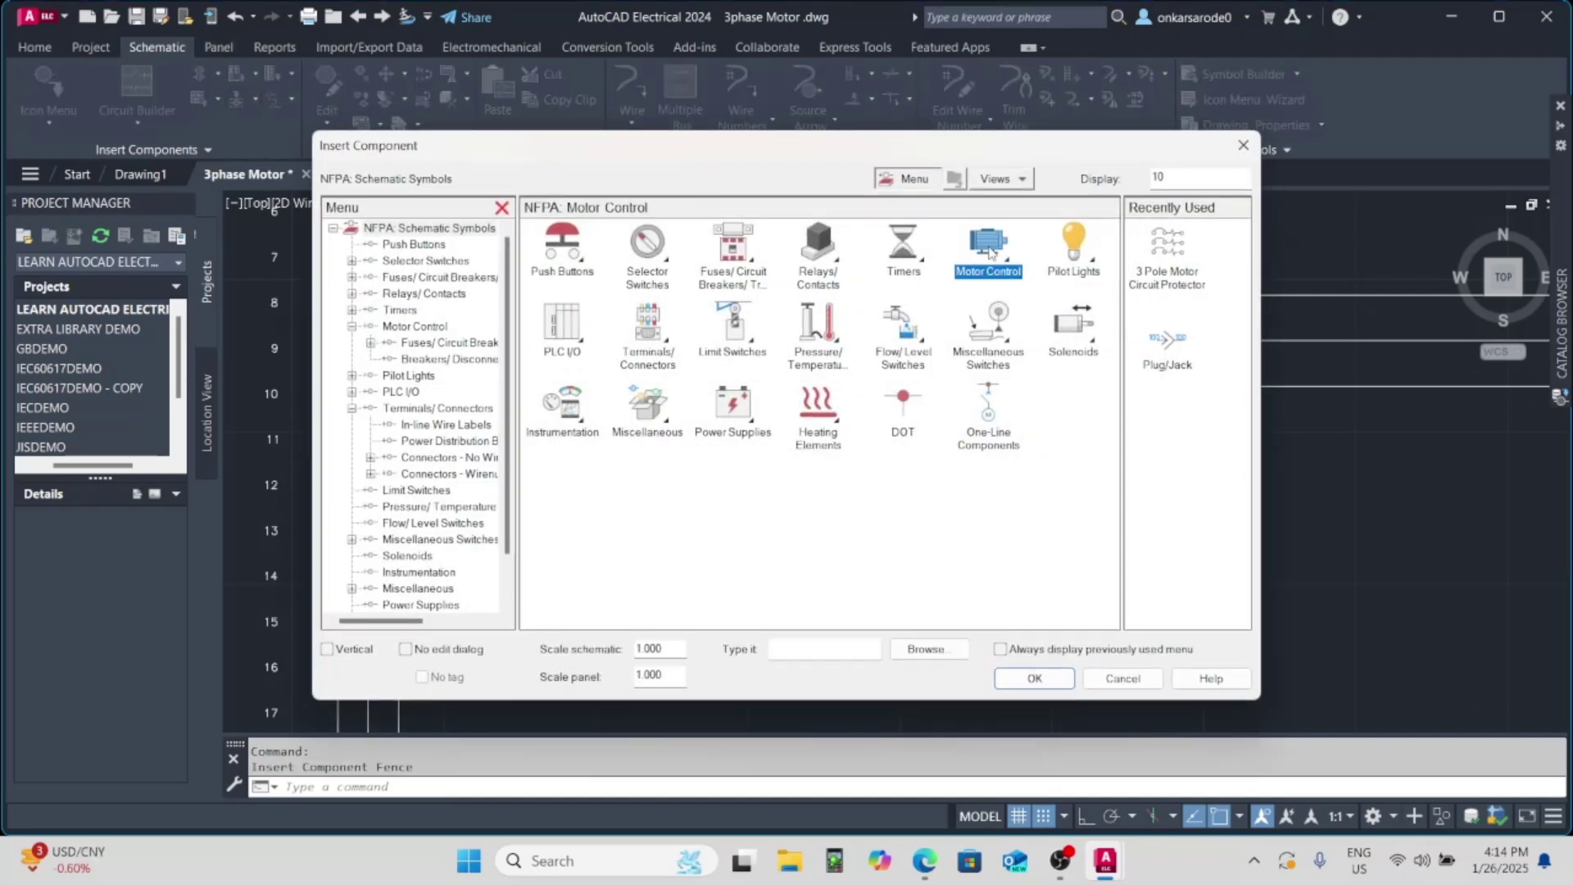
left_click(989, 246)
left_click(1089, 436)
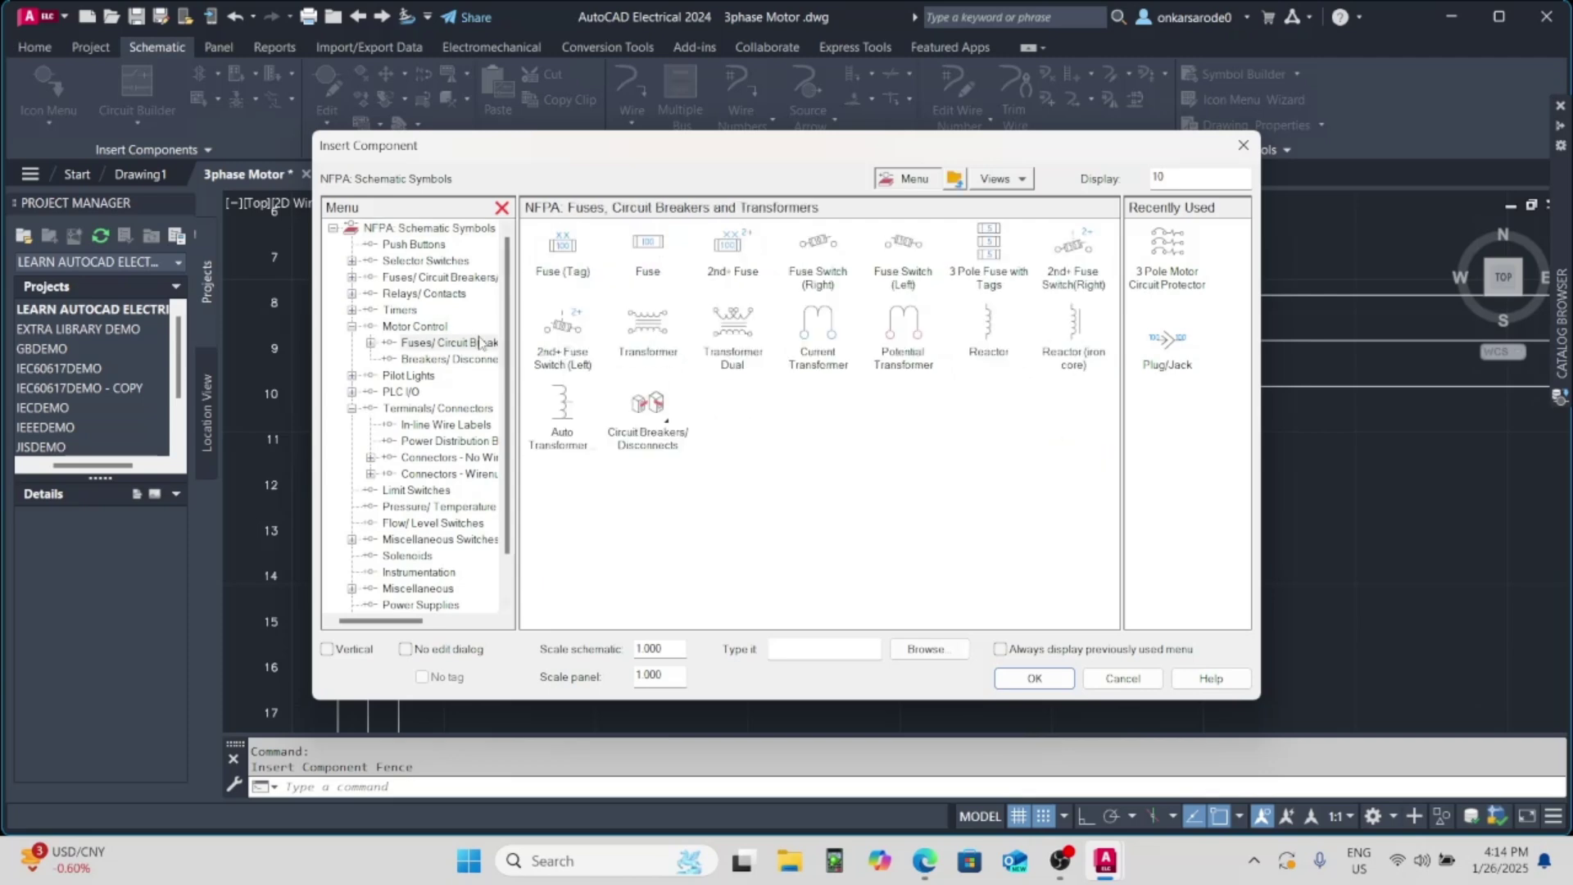
left_click(443, 294)
left_click(648, 254)
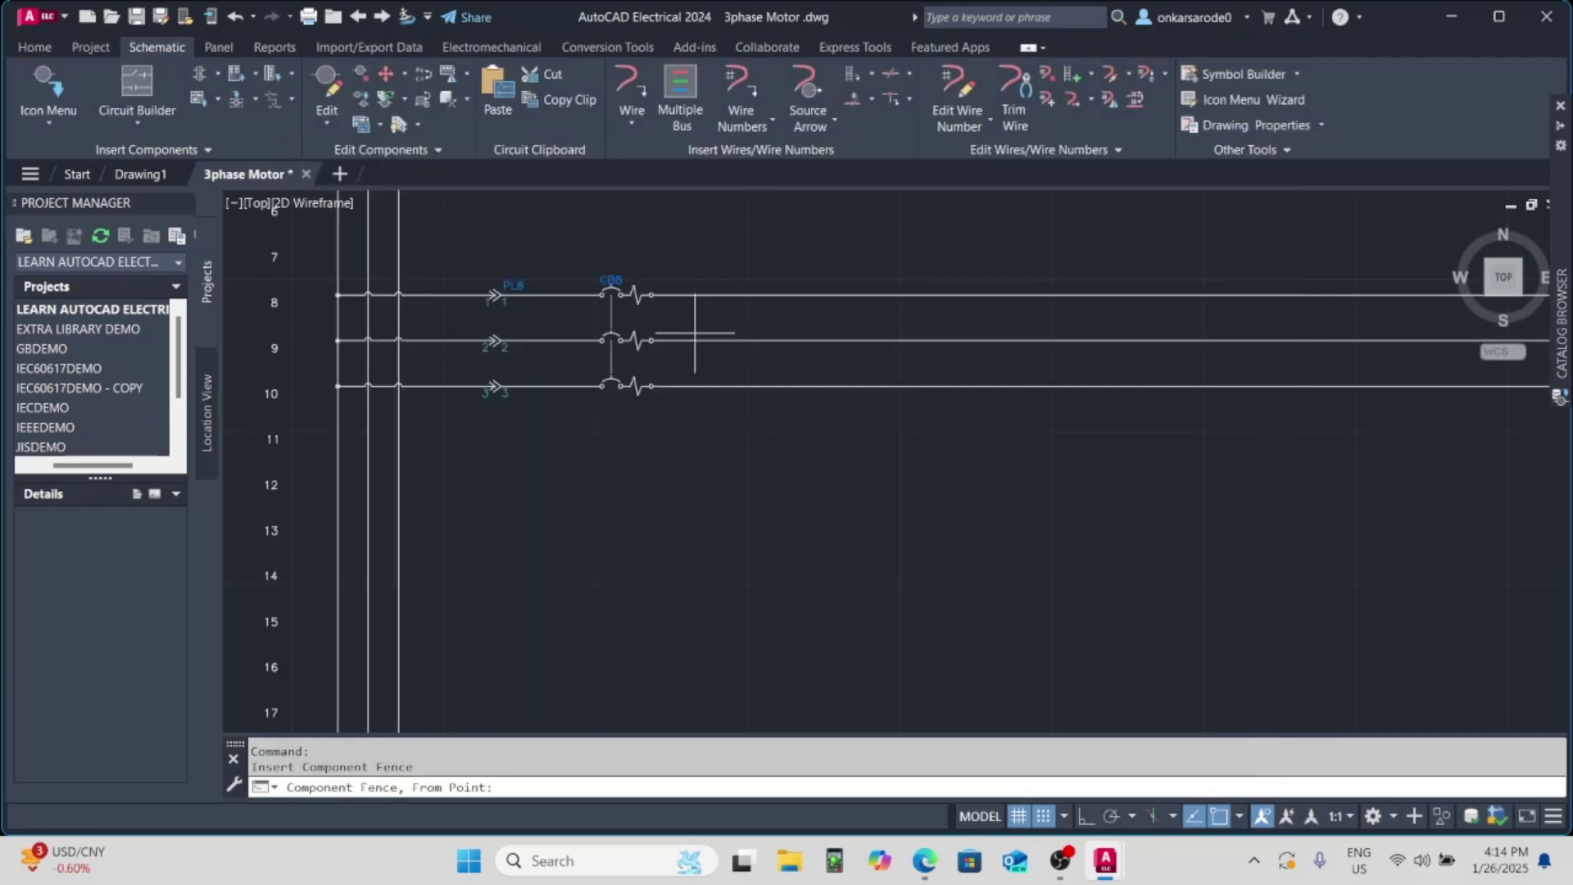
left_click(741, 297)
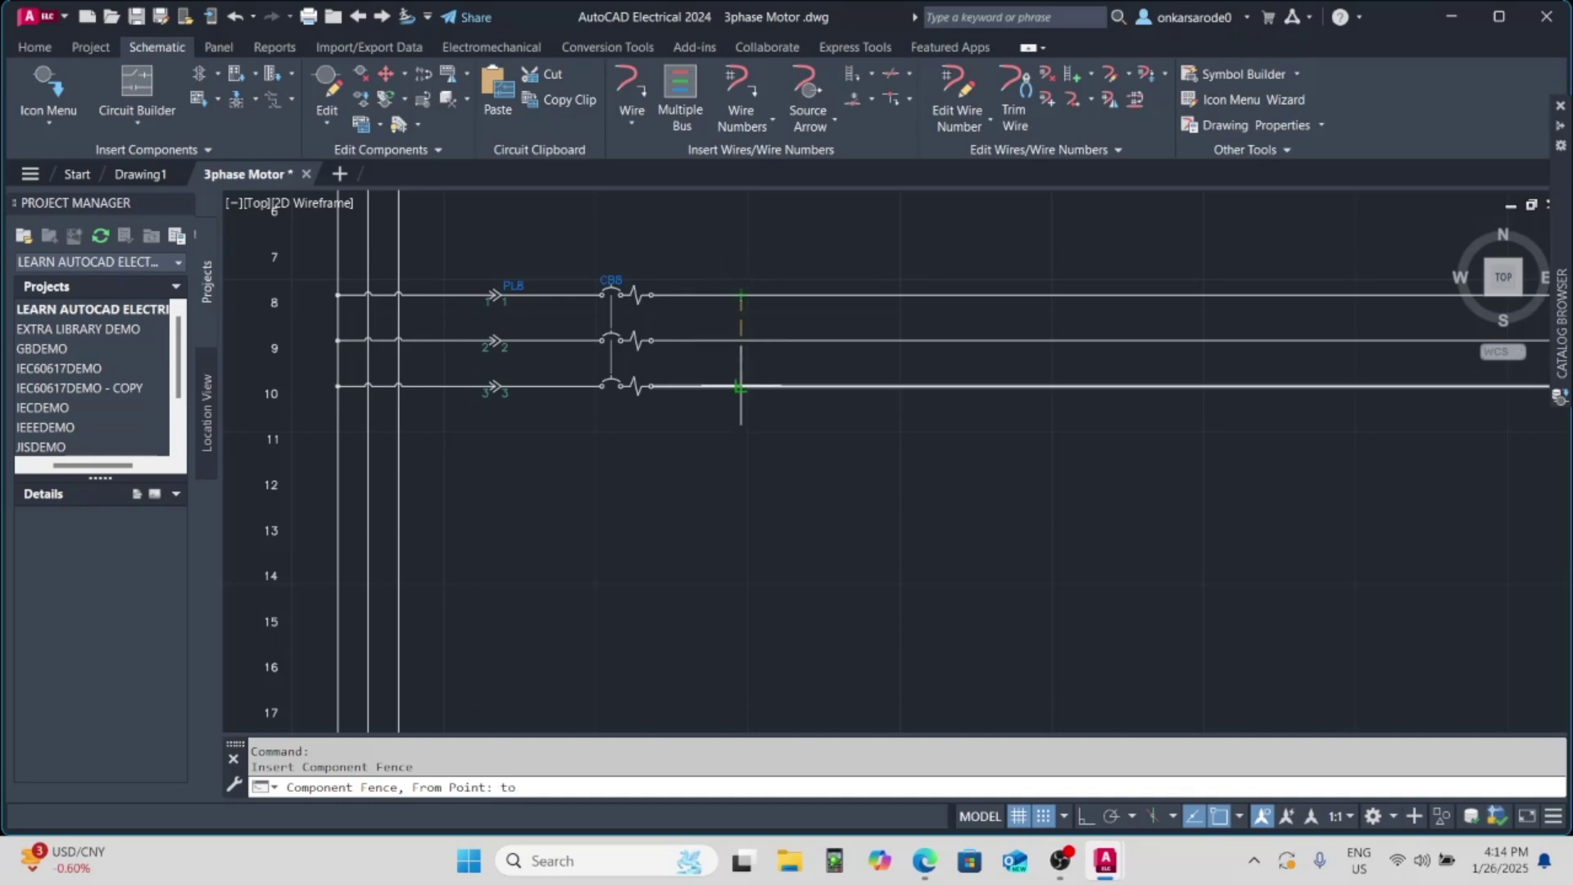
left_click(741, 388)
- Keep the relay contact on all three wires and accept the child component settings with tag CR
left_click(735, 532)
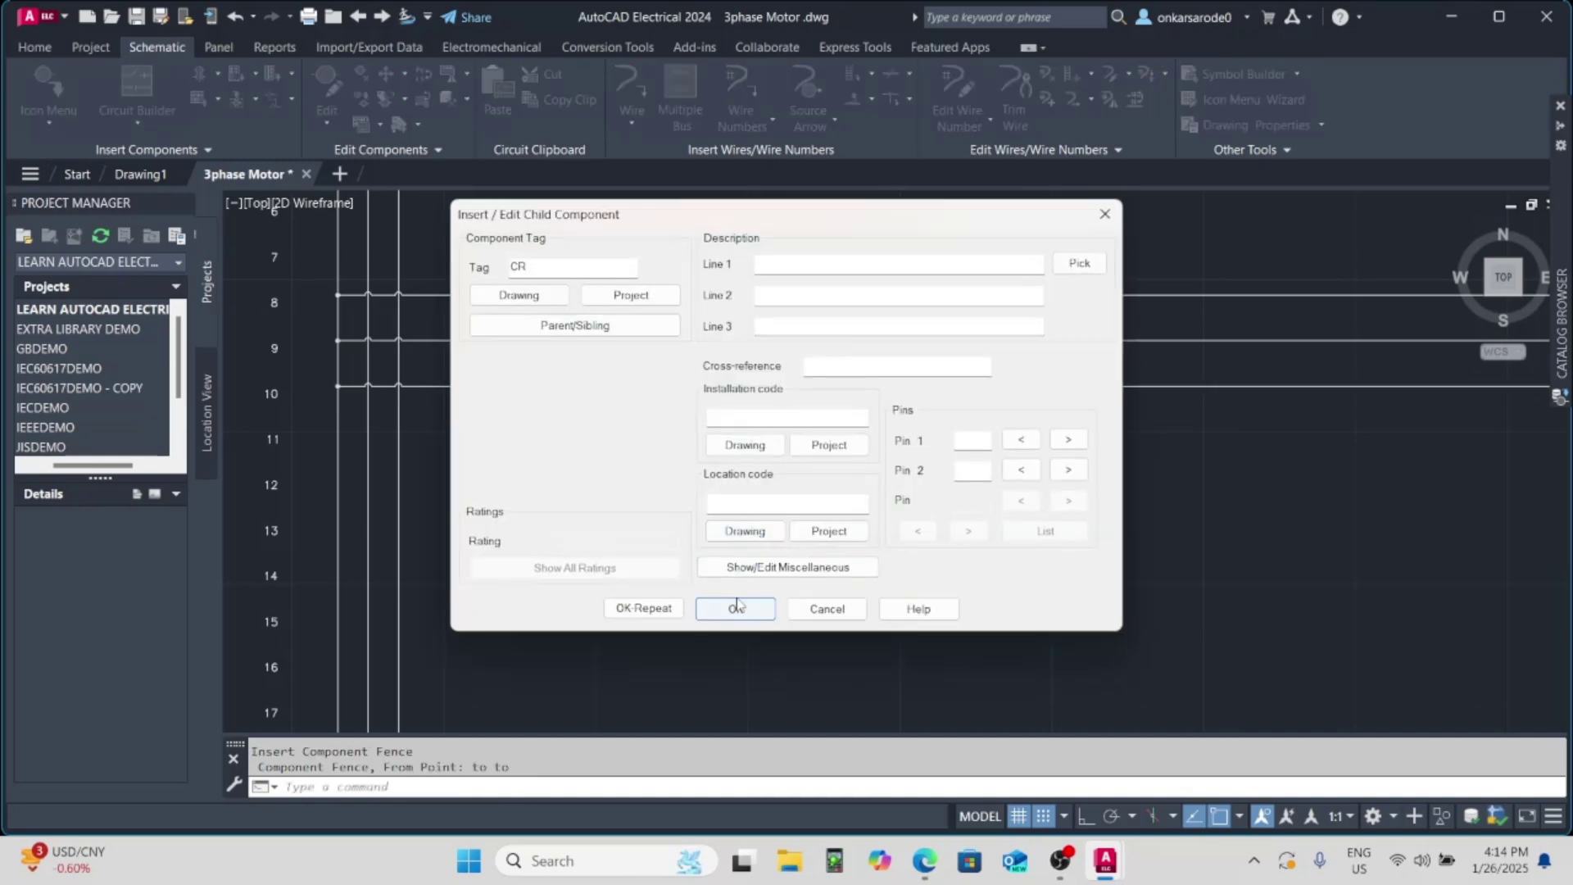
left_click(735, 608)
left_click(735, 532)
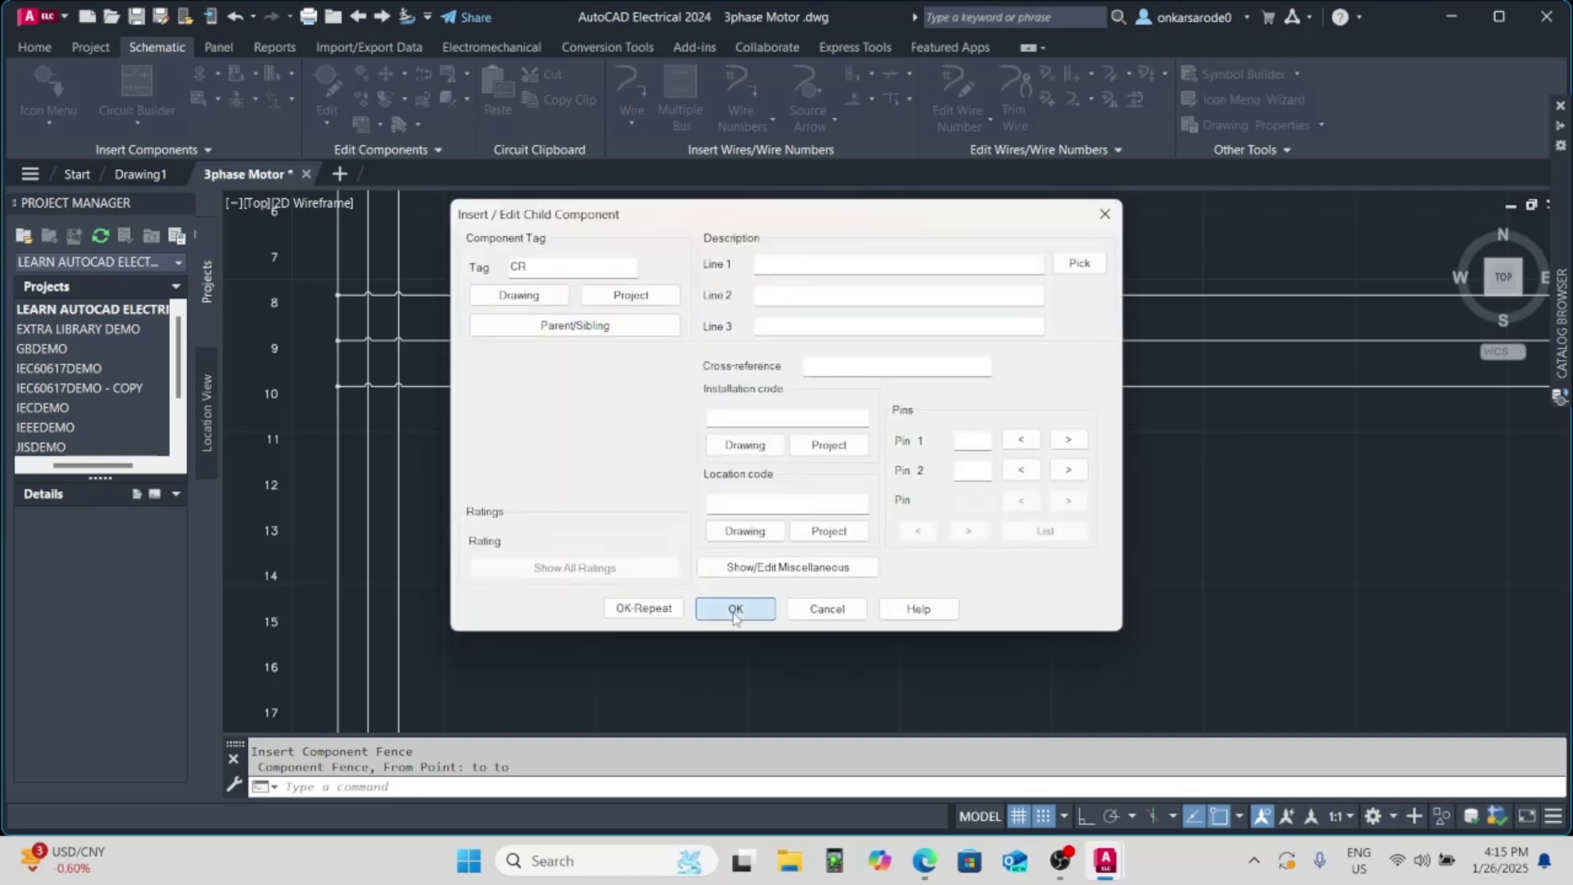
left_click(737, 608)
left_click(735, 538)
left_click(752, 602)
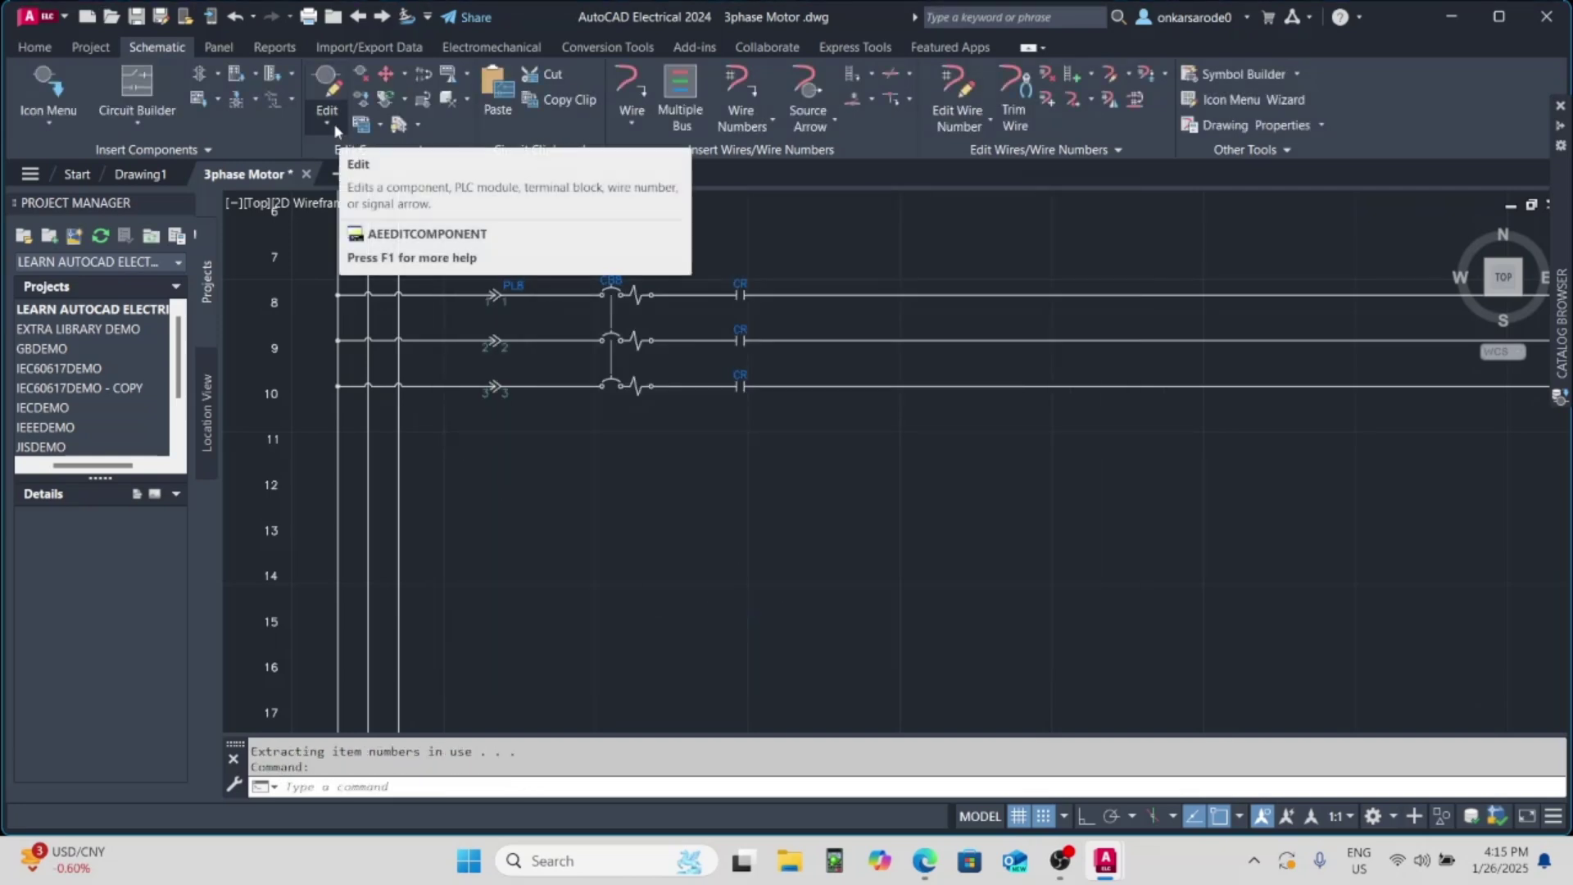
- Try to link the three CR relay contacts at lines 8 to 10 with a dashed line
left_click(291, 99)
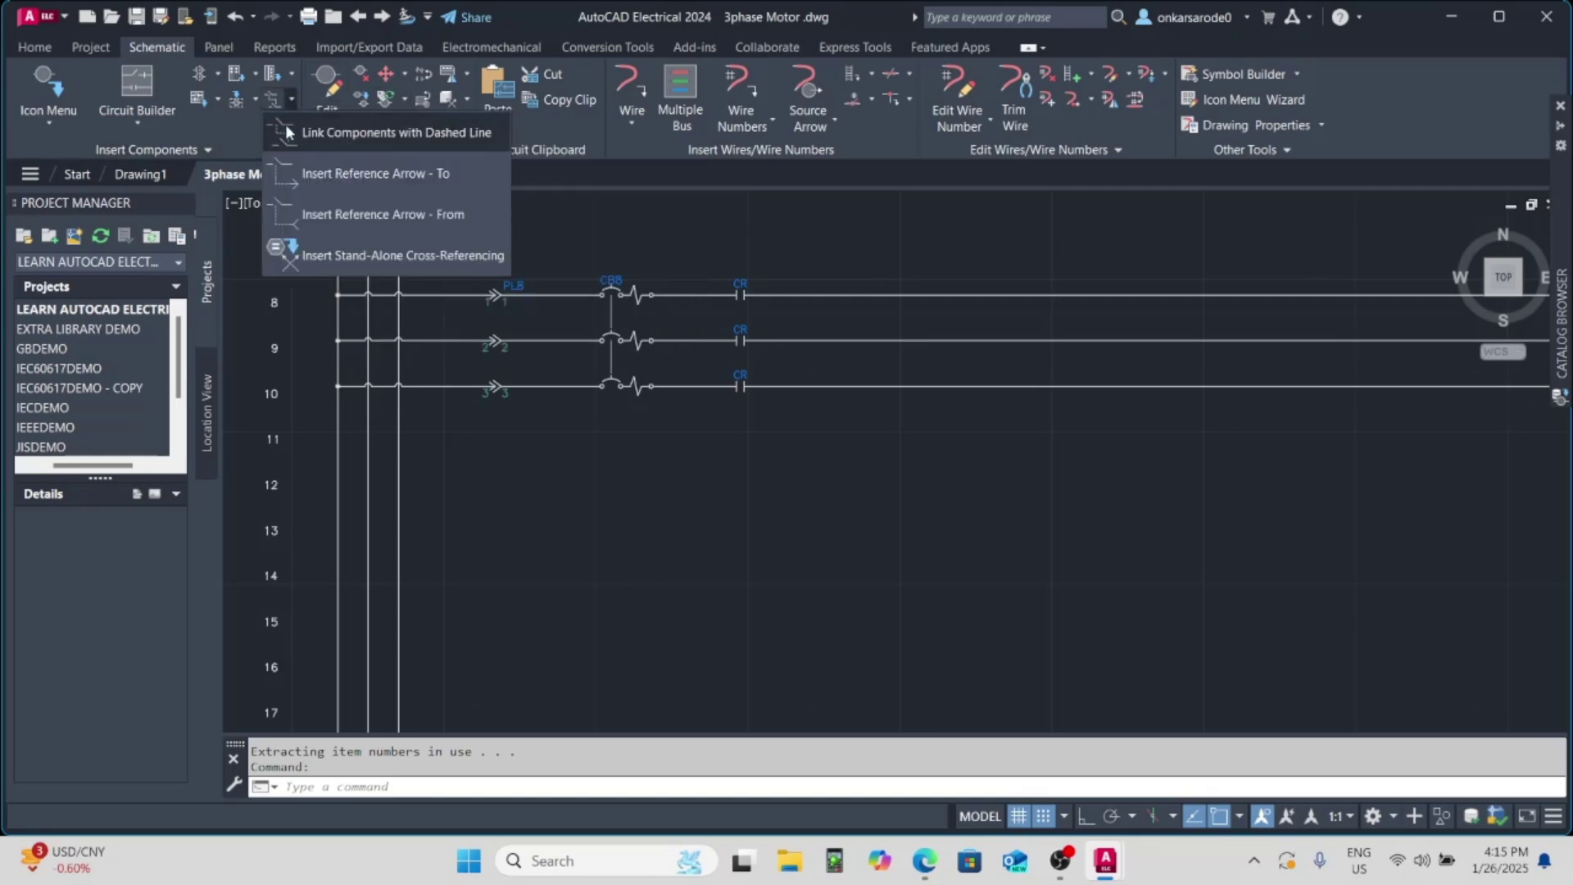
left_click(361, 134)
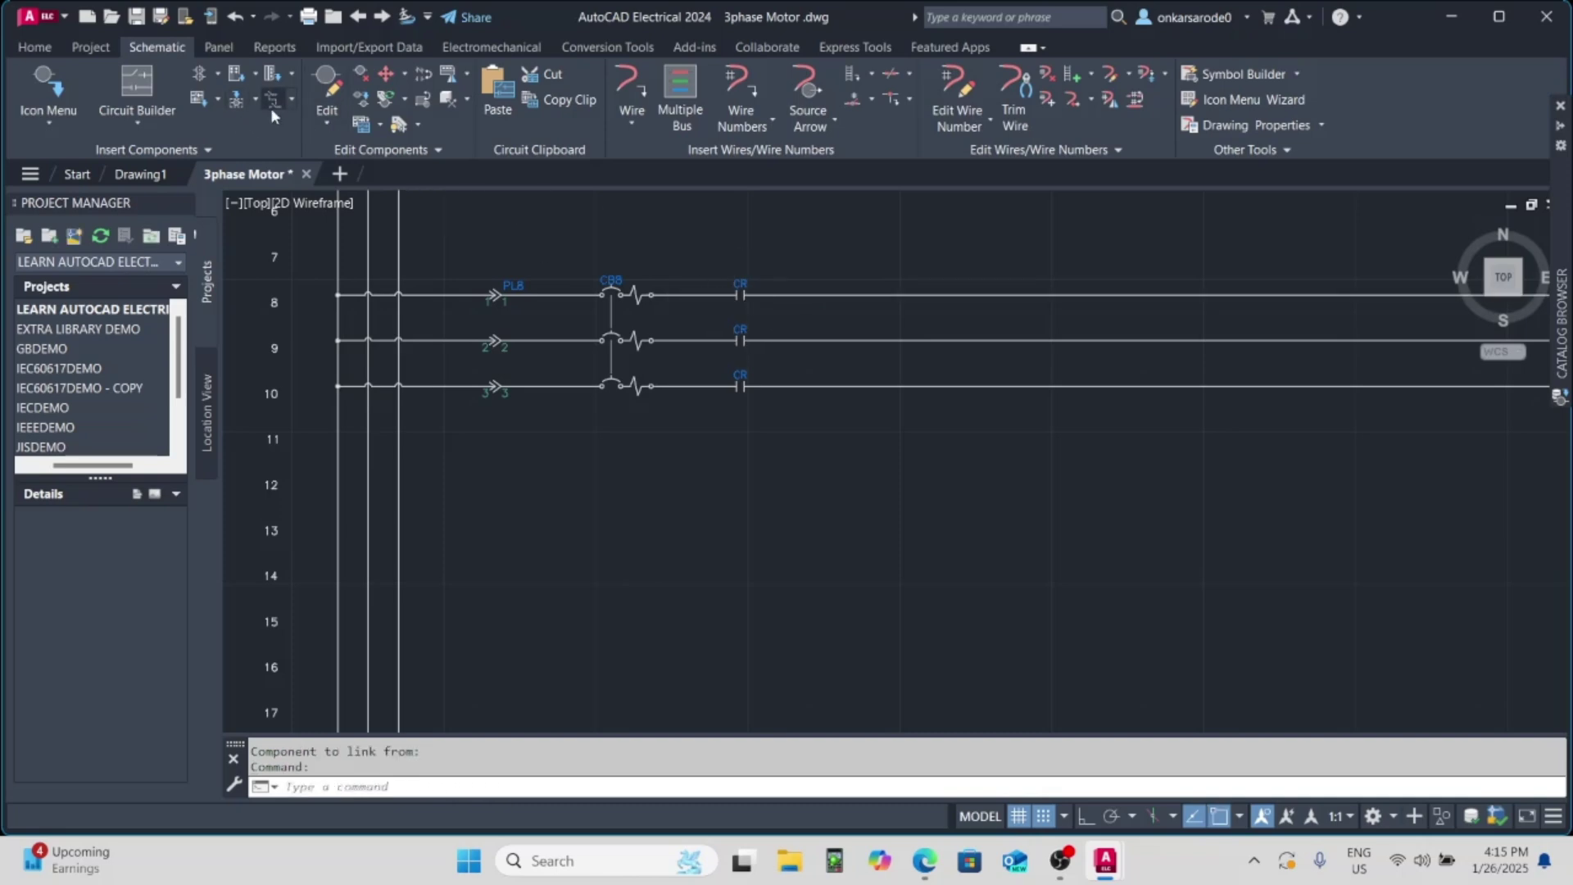
left_click(740, 287)
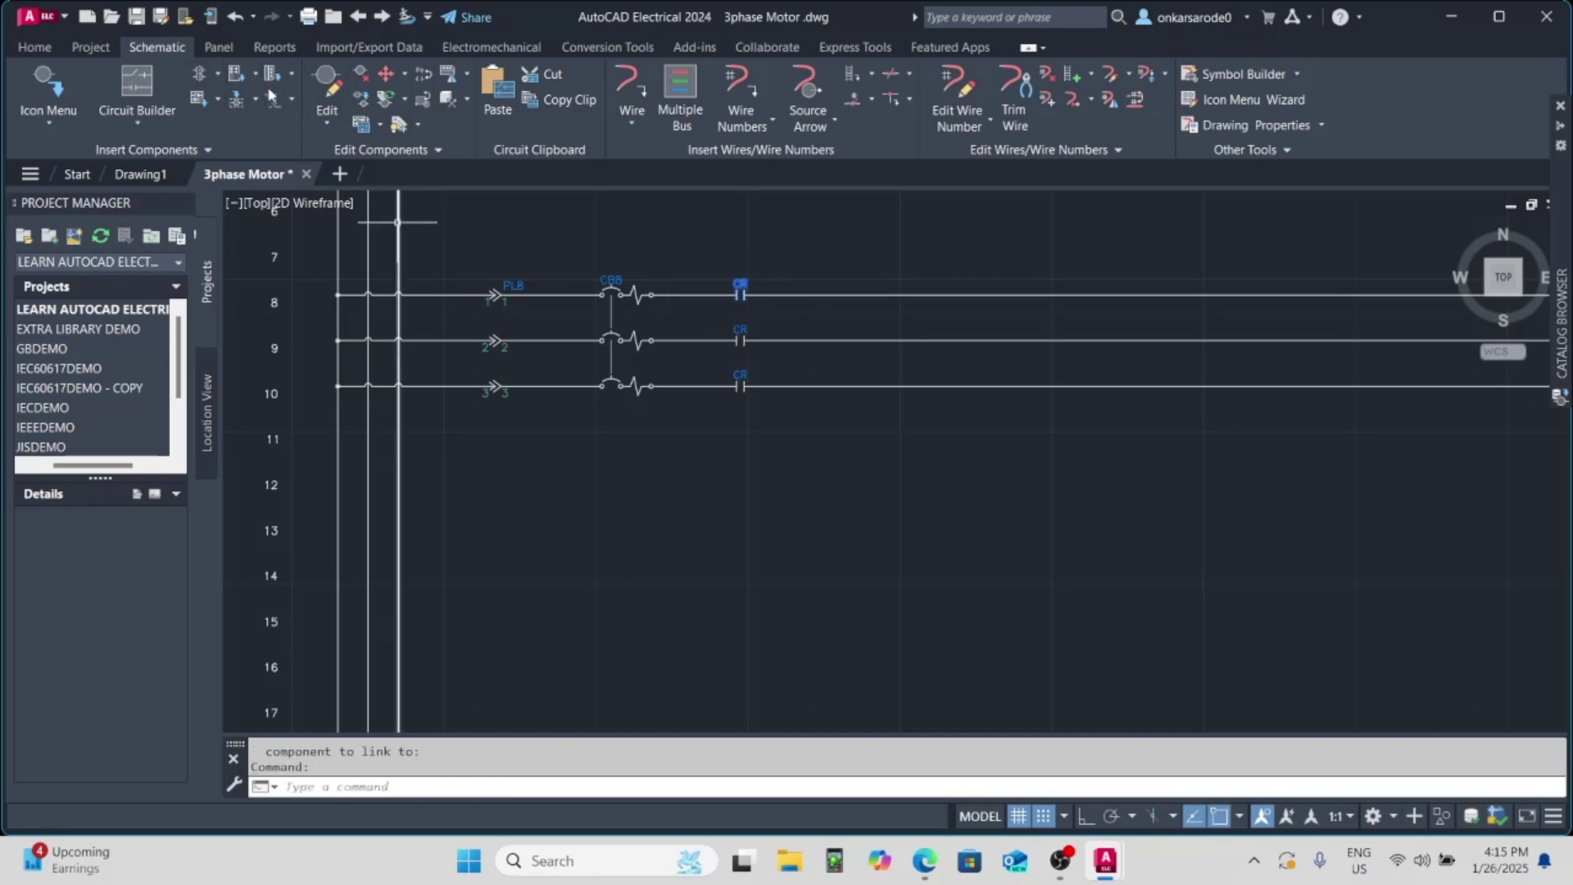
left_click(741, 335)
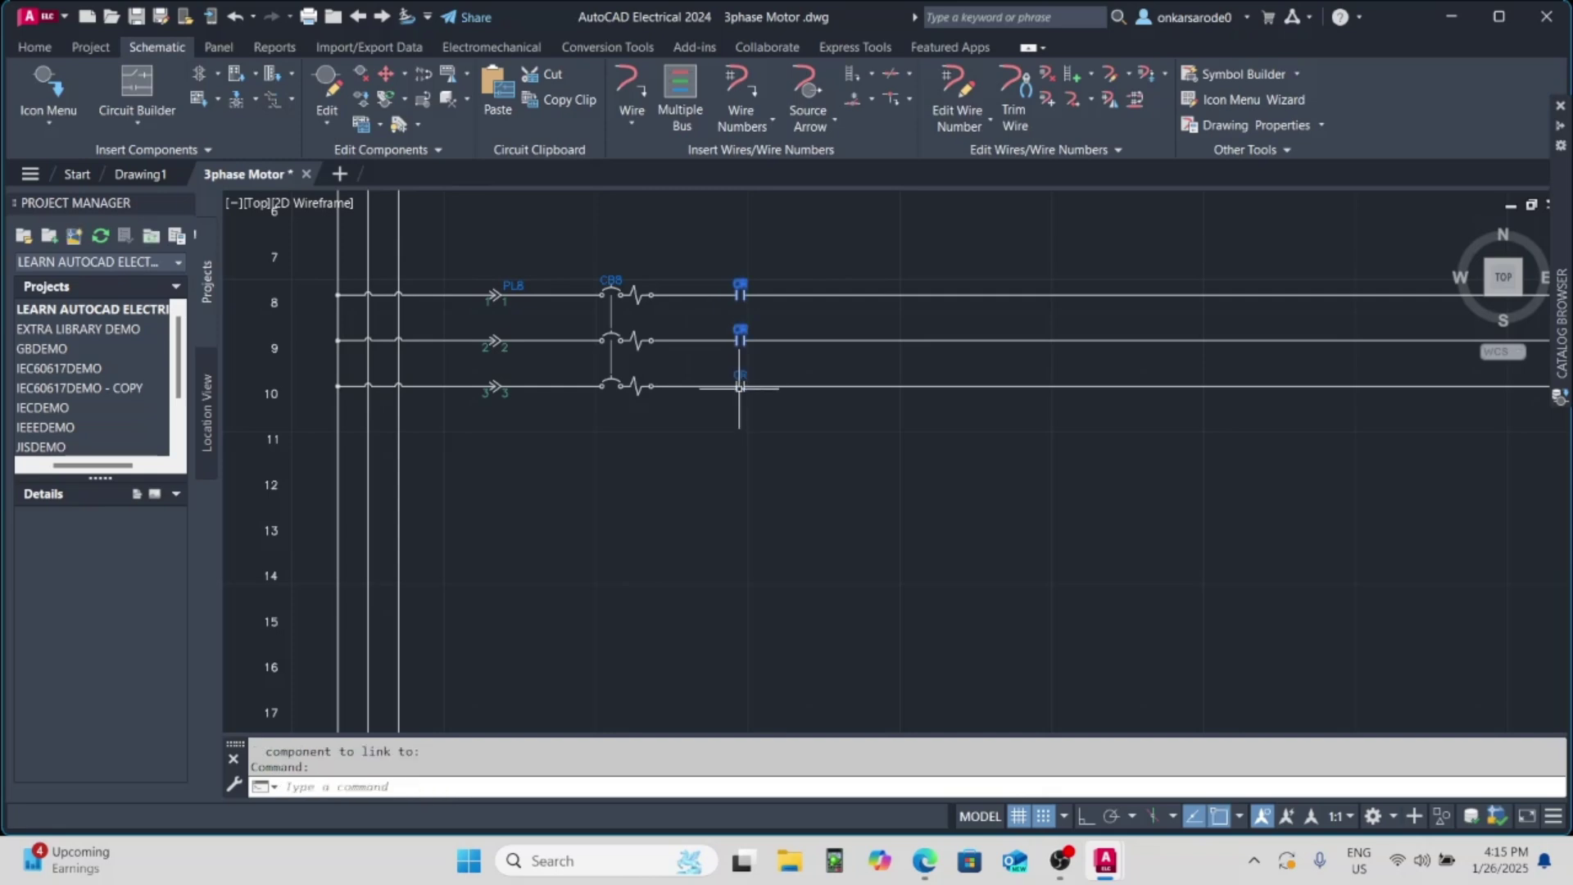
key("Escape")
left_click(291, 100)
left_click(344, 132)
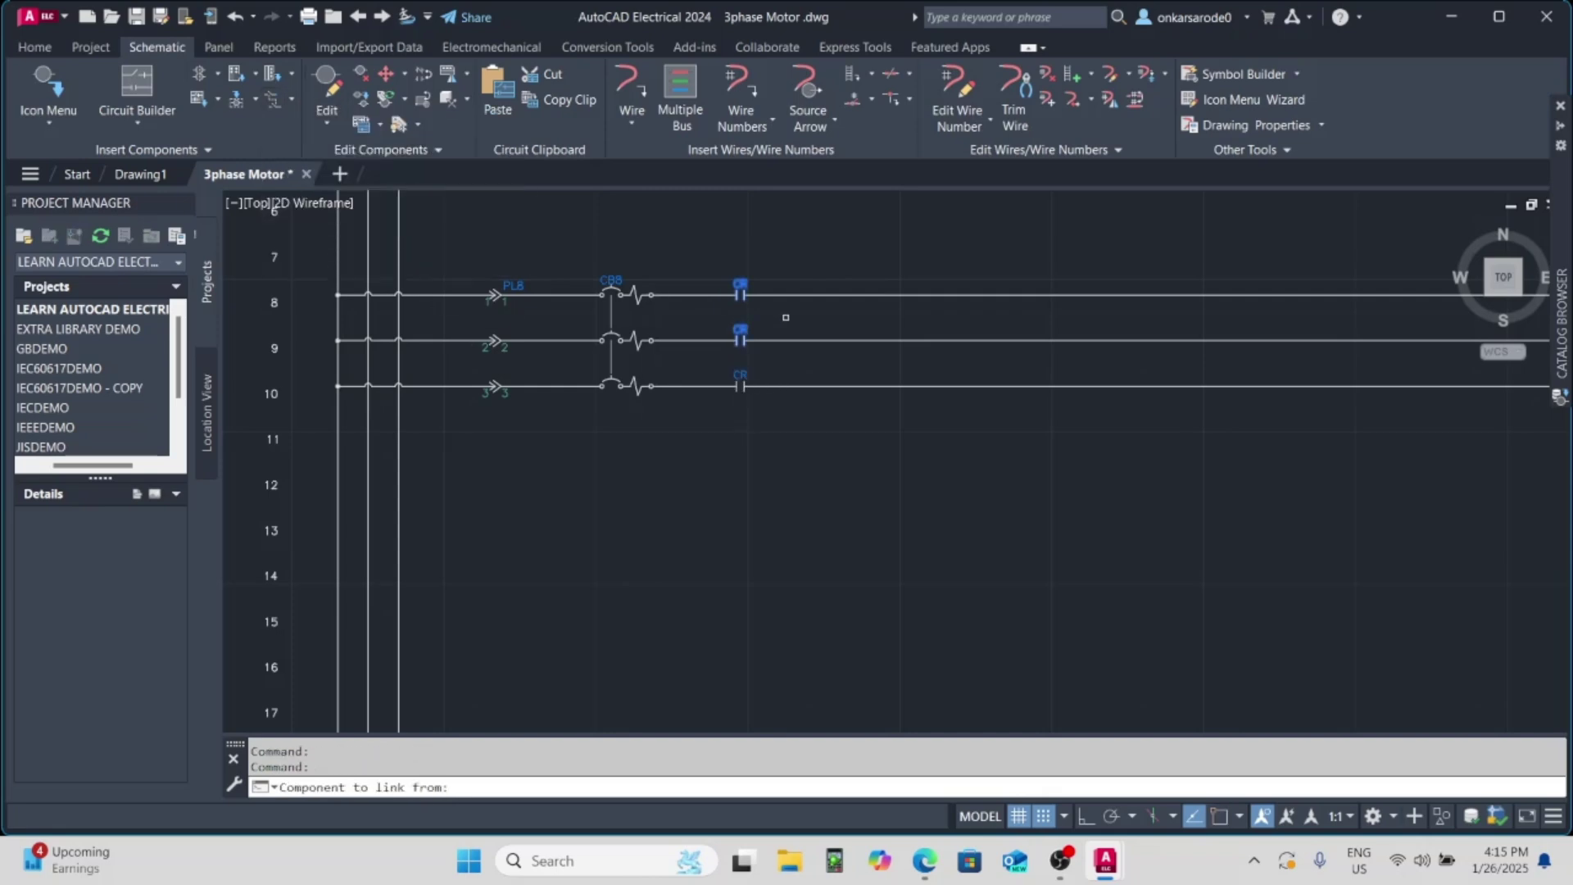
left_click(740, 377)
key("Escape")
scroll(801, 309, "up", 2)
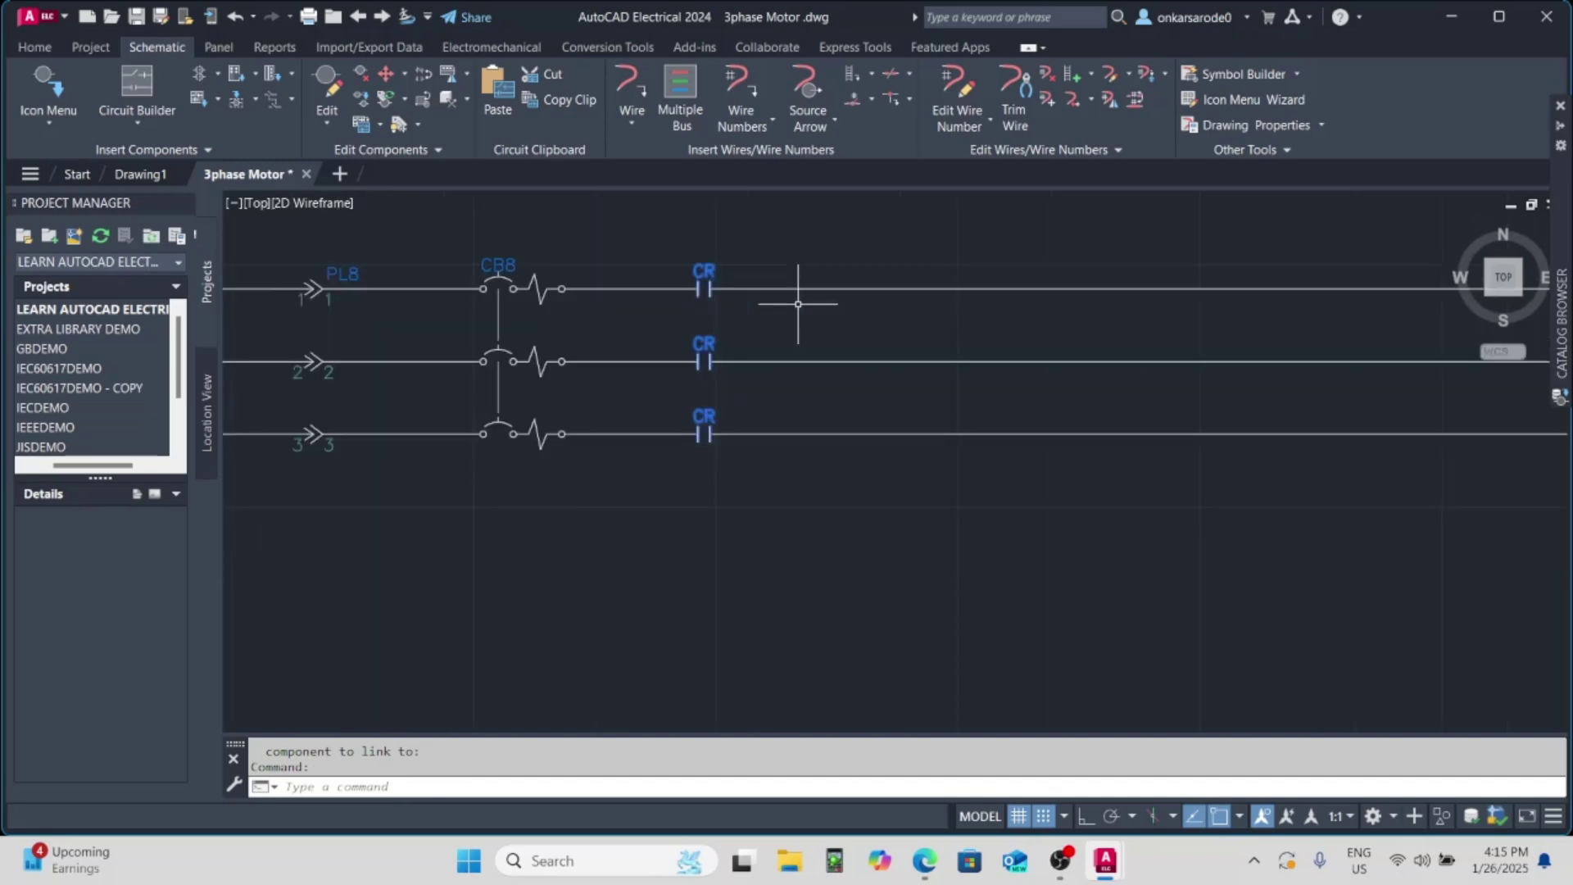
key("Escape")
left_click(635, 239)
key("Escape")
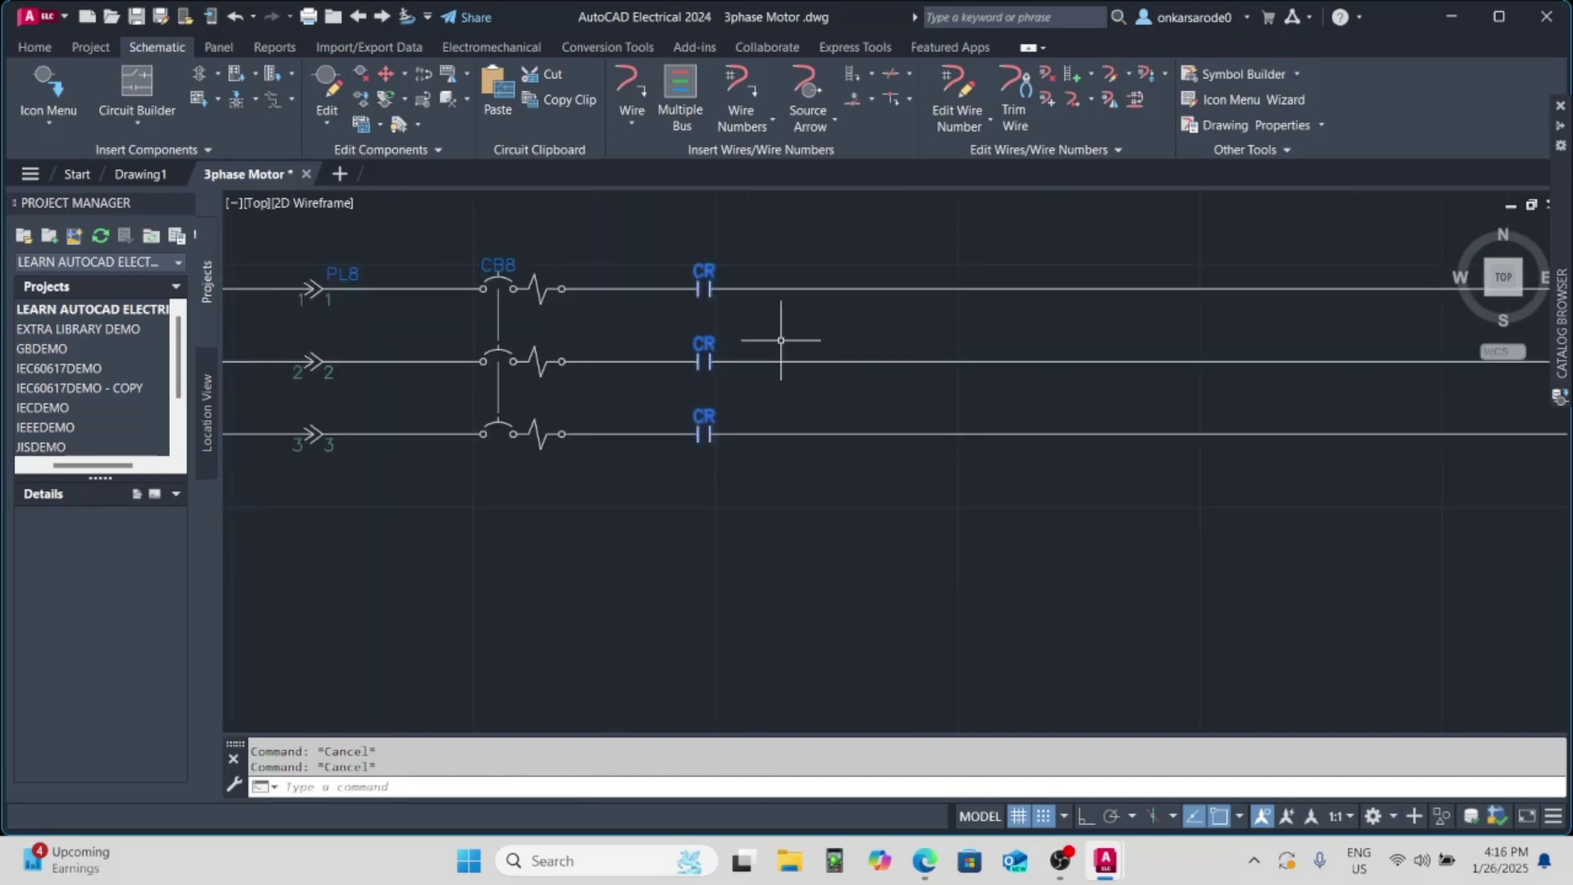
left_click(774, 489)
left_click(808, 431)
scroll(836, 525, "down", 2)
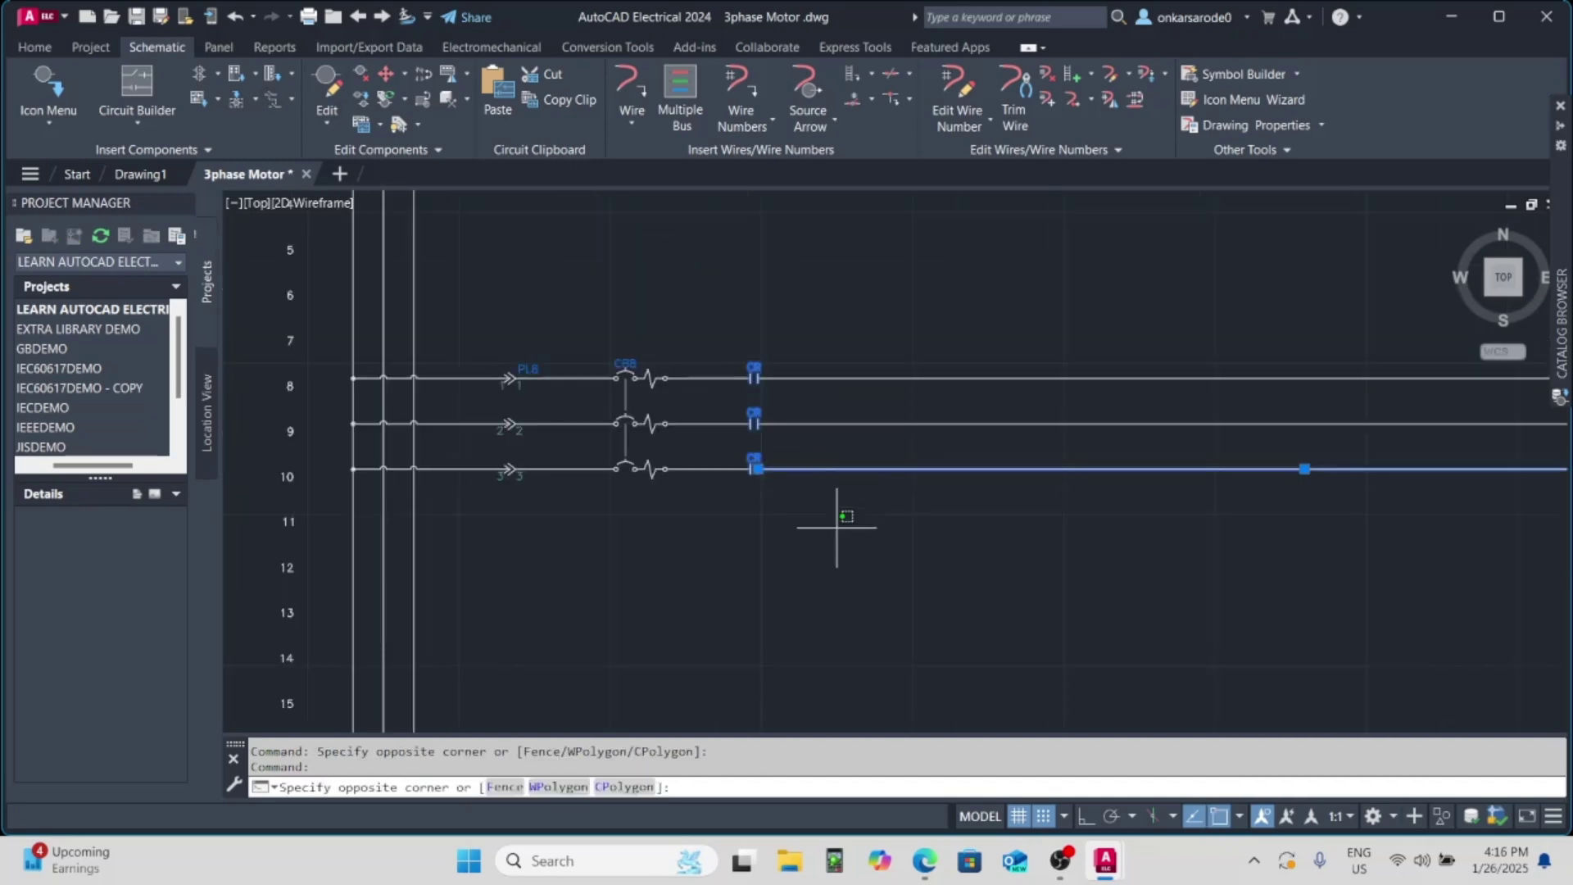
key("Escape")
key("Escape")
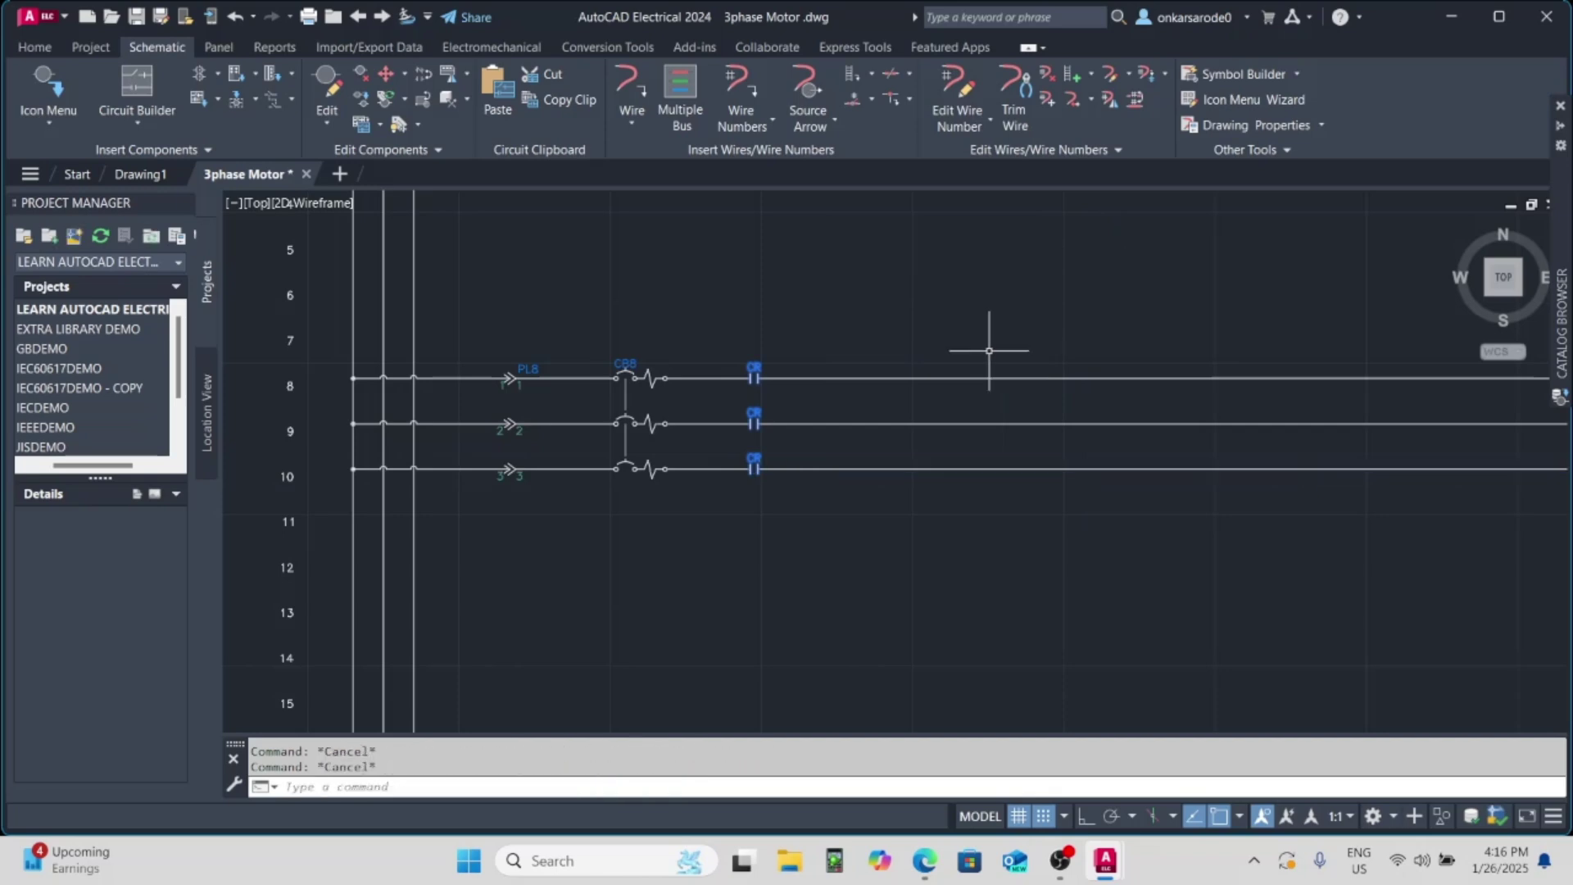
left_click(292, 100)
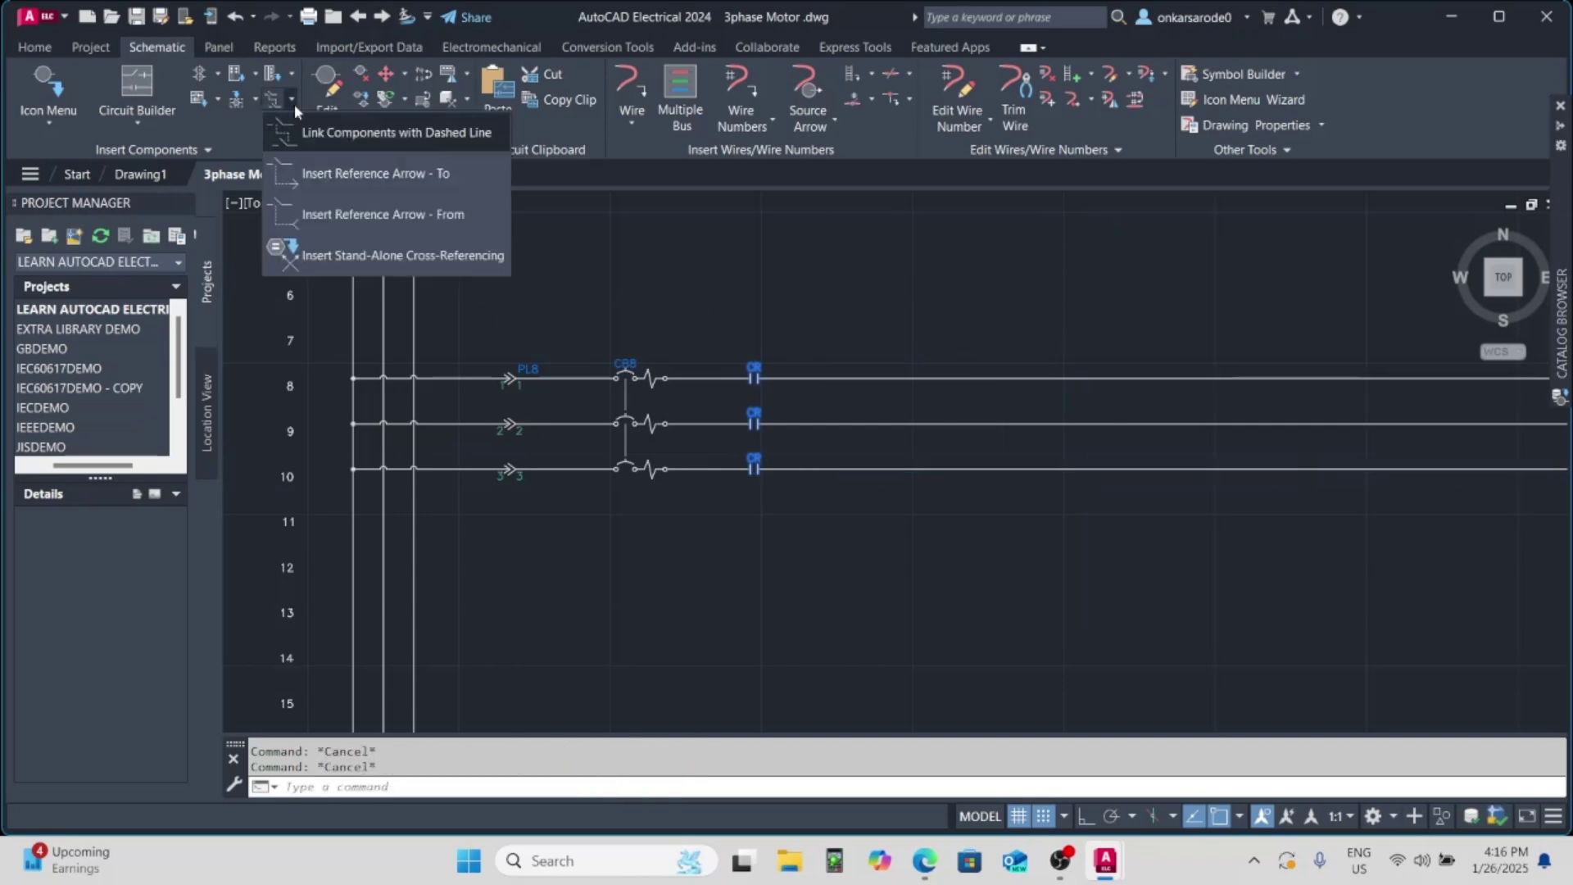
- Choose 3 Phase Overloads from the motor control symbols and fence it across the three wires just after the CR contacts
left_click(217, 74)
left_click(226, 106)
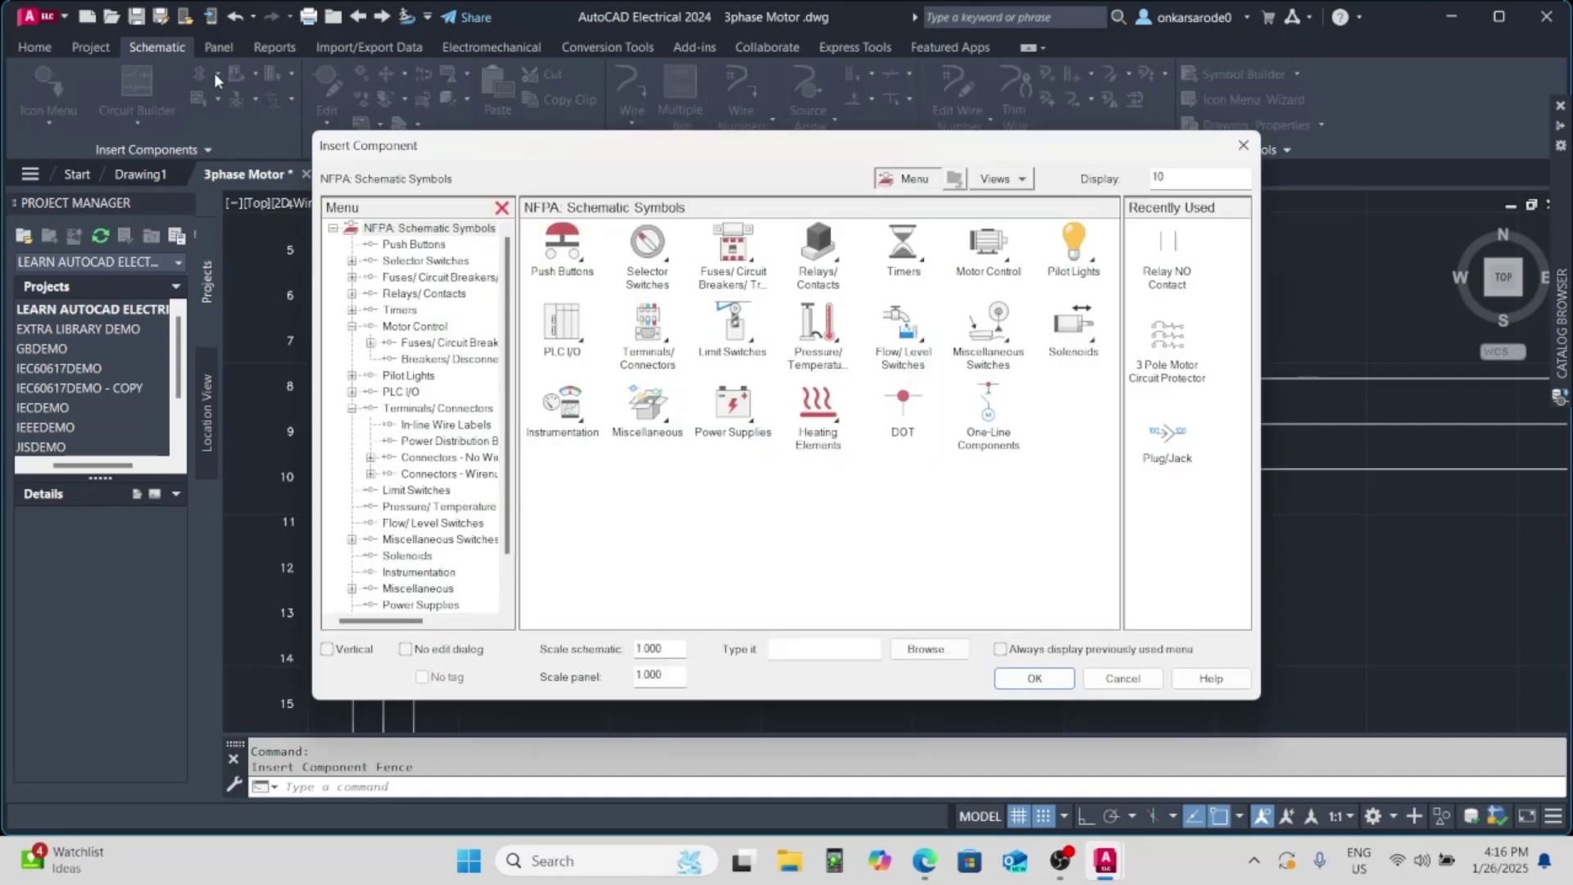
left_click(989, 246)
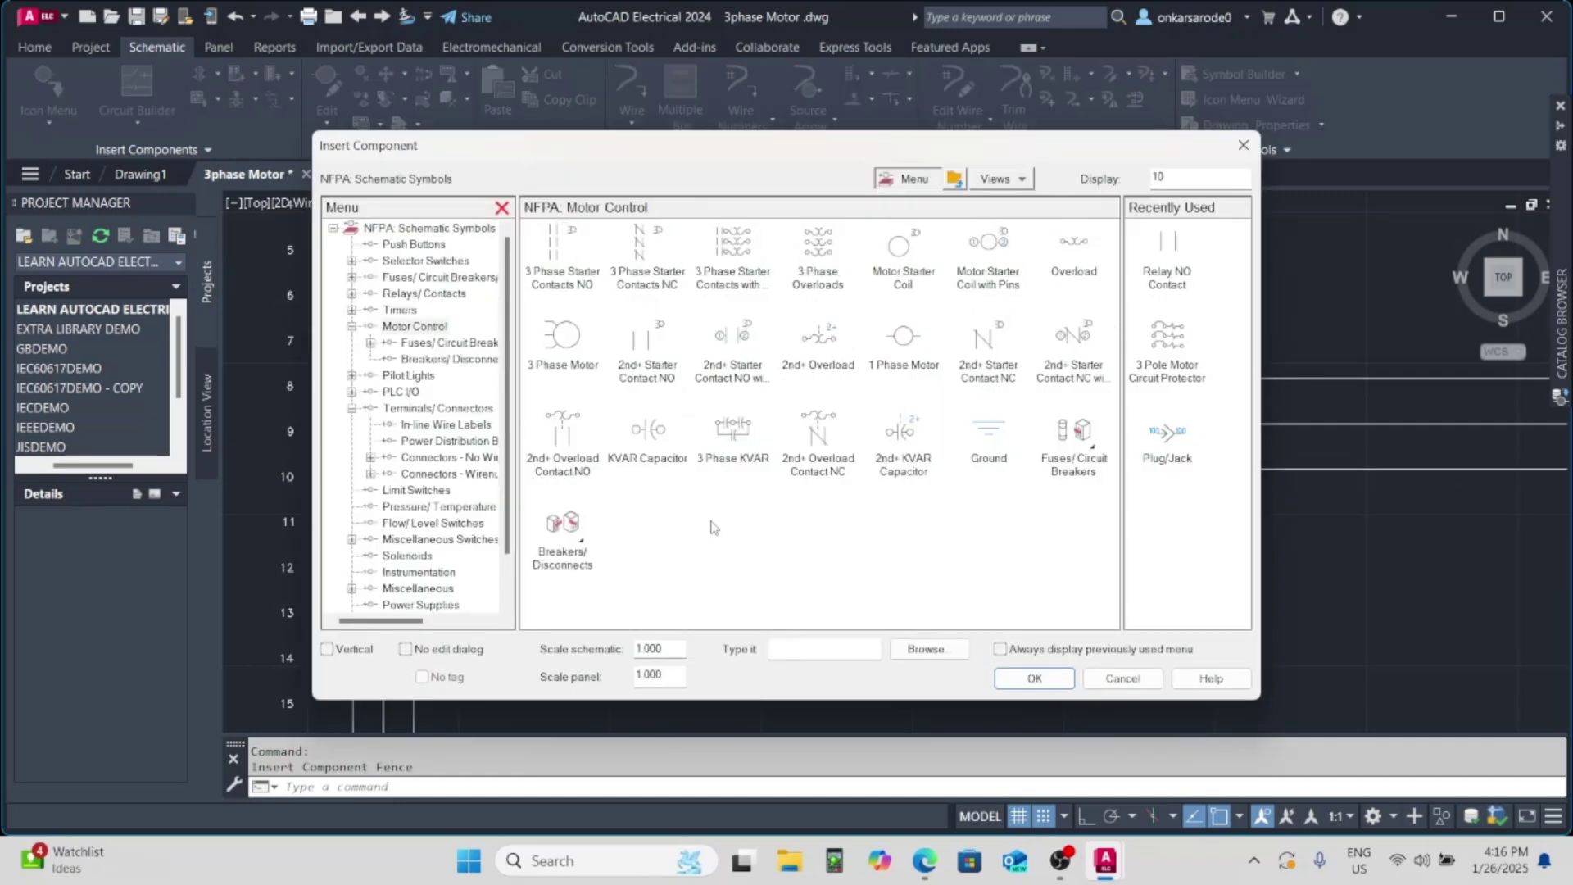
left_click(818, 244)
left_click(860, 378)
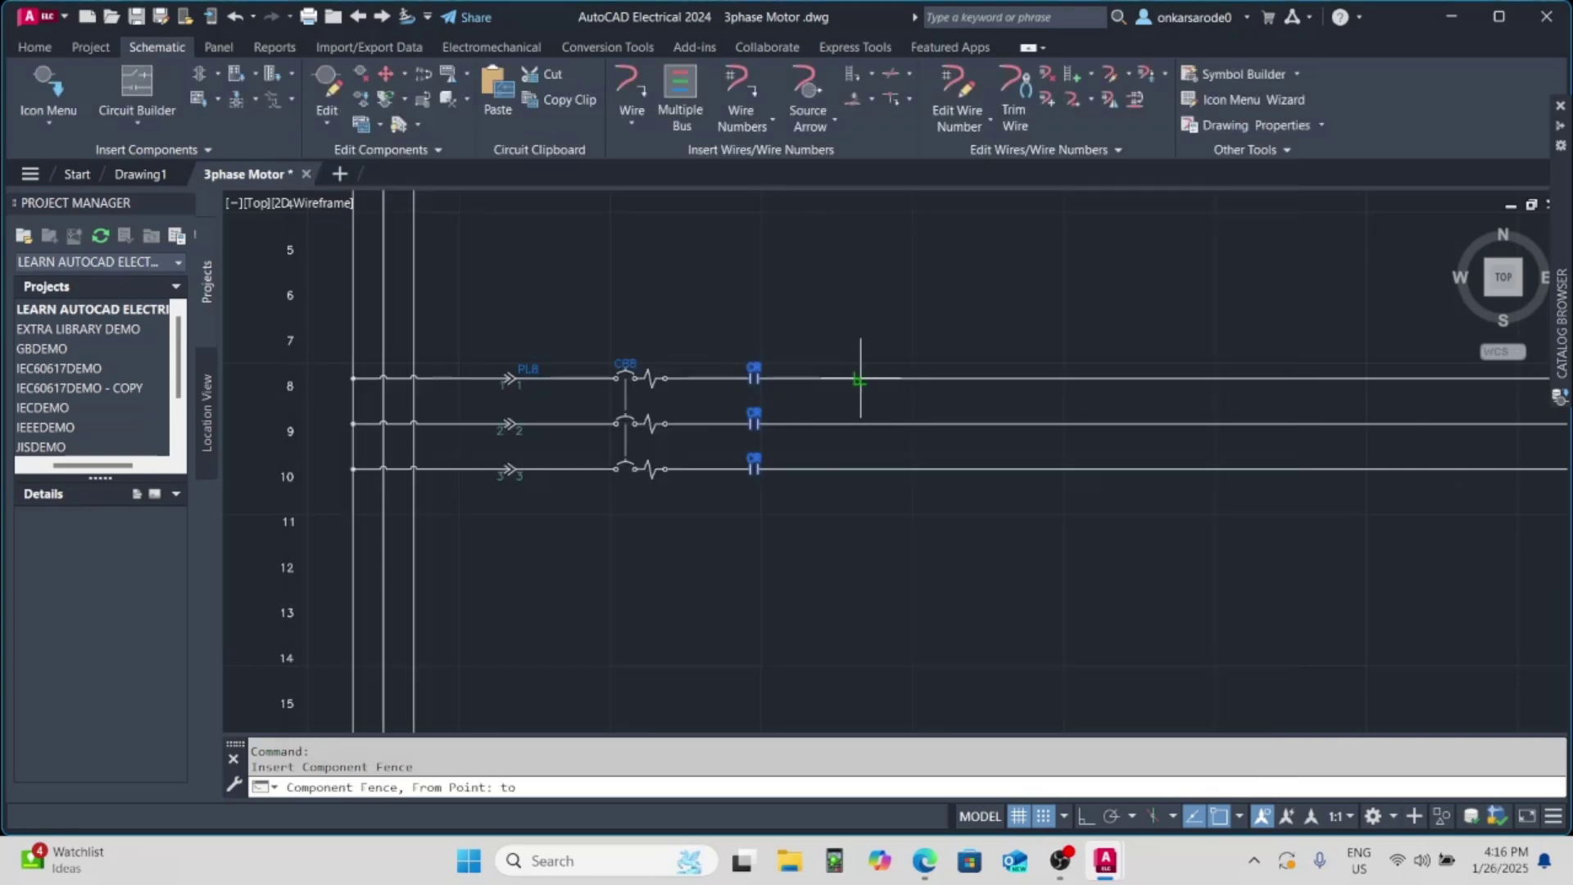
left_click(860, 490)
key("Return")
- Keep the overload on all three wires at lines 8 to 10 and accept each component's default settings
left_click(732, 489)
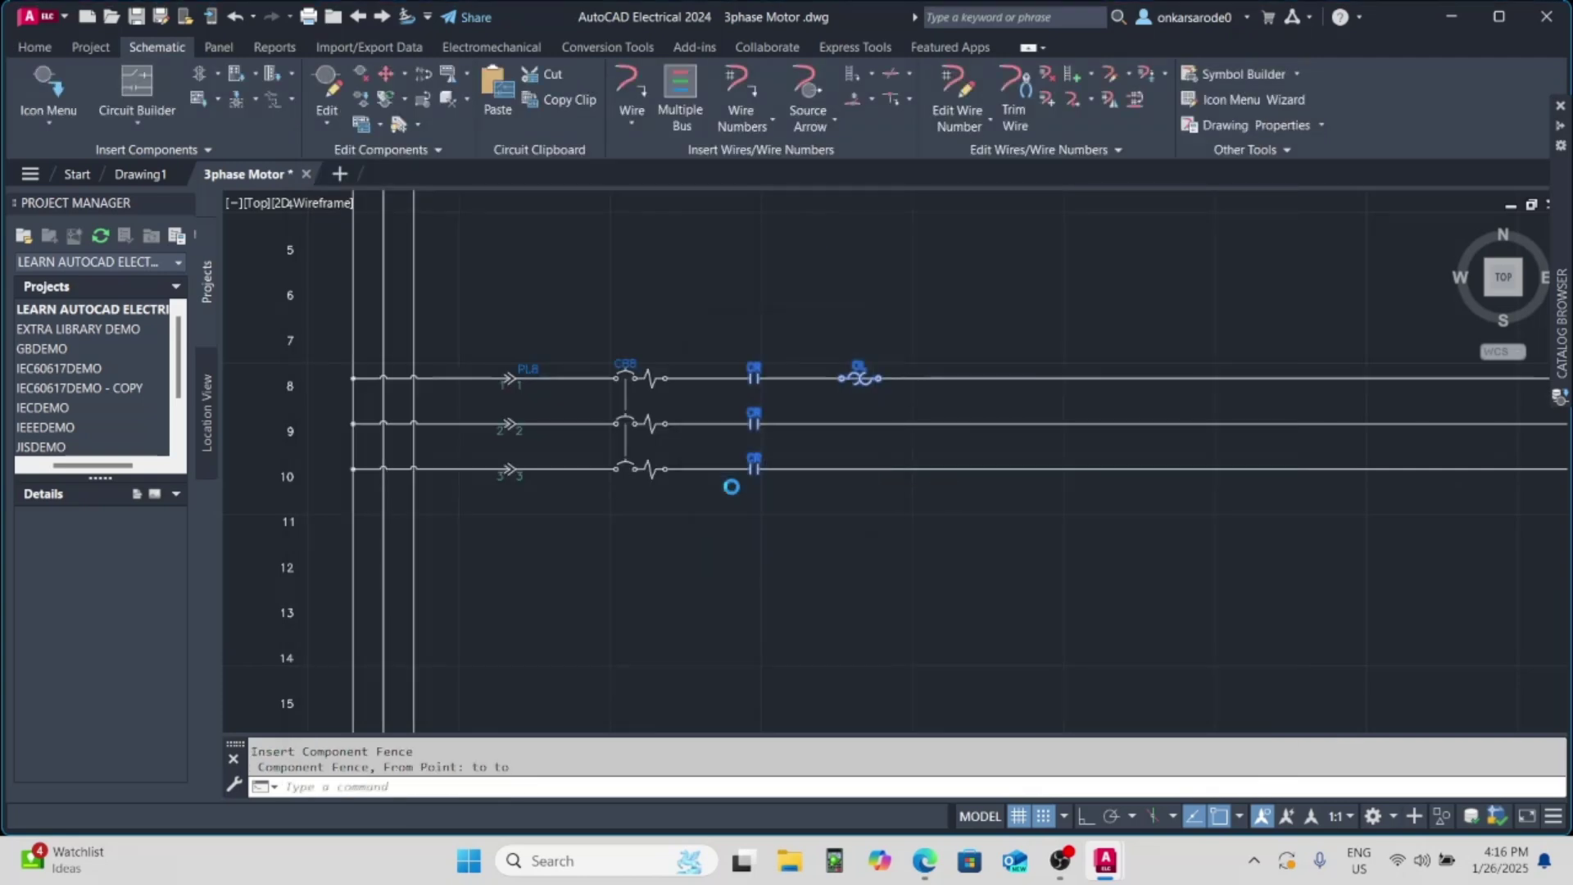
left_click(838, 689)
left_click(732, 491)
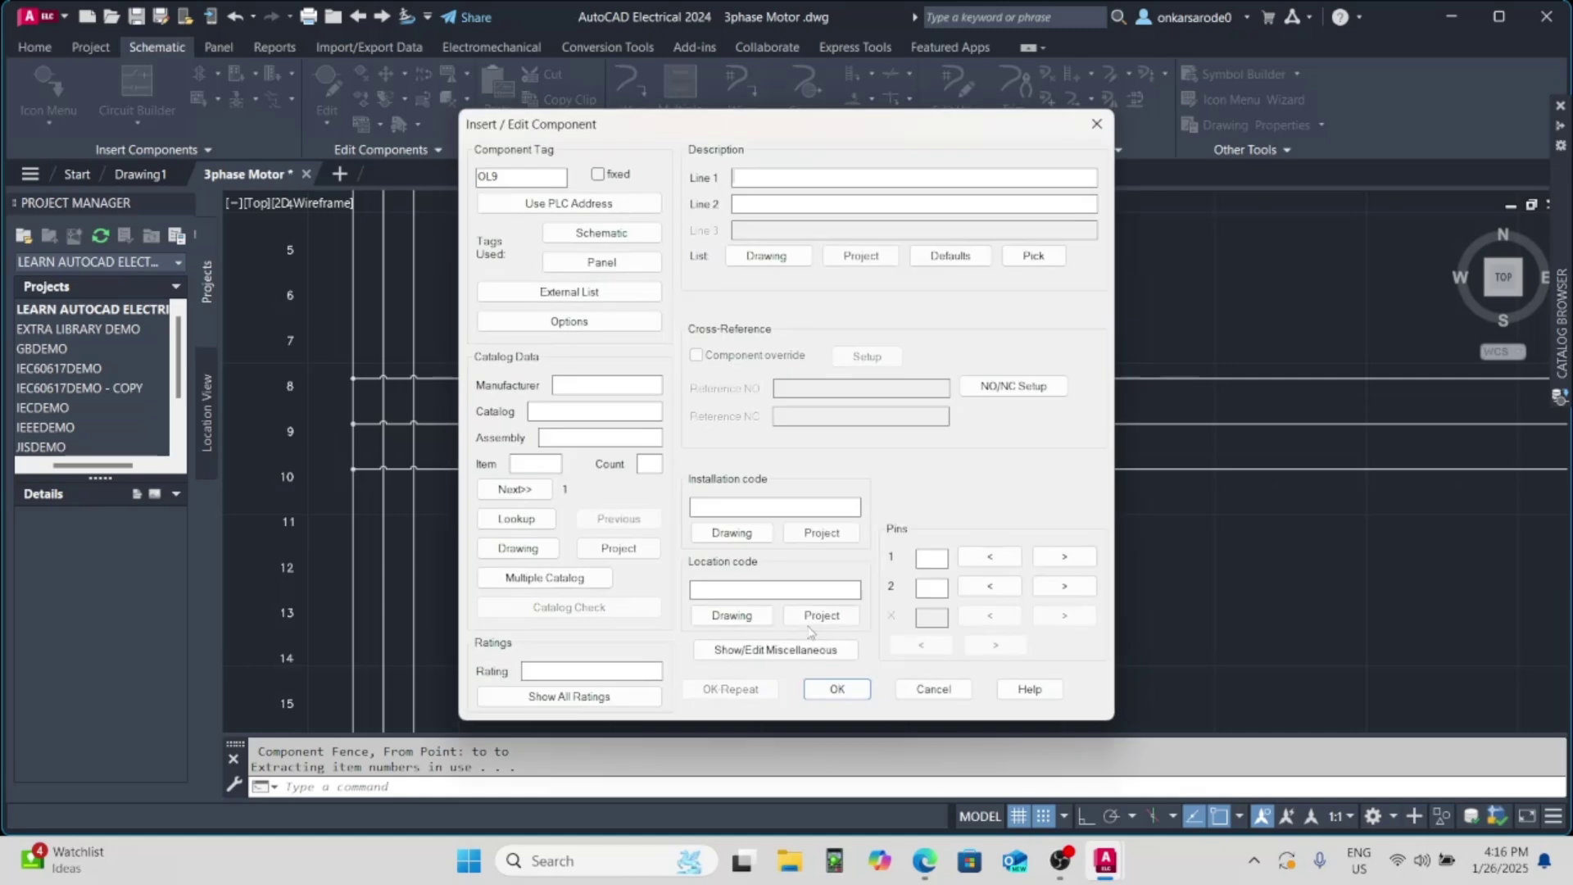
left_click(837, 689)
left_click(732, 490)
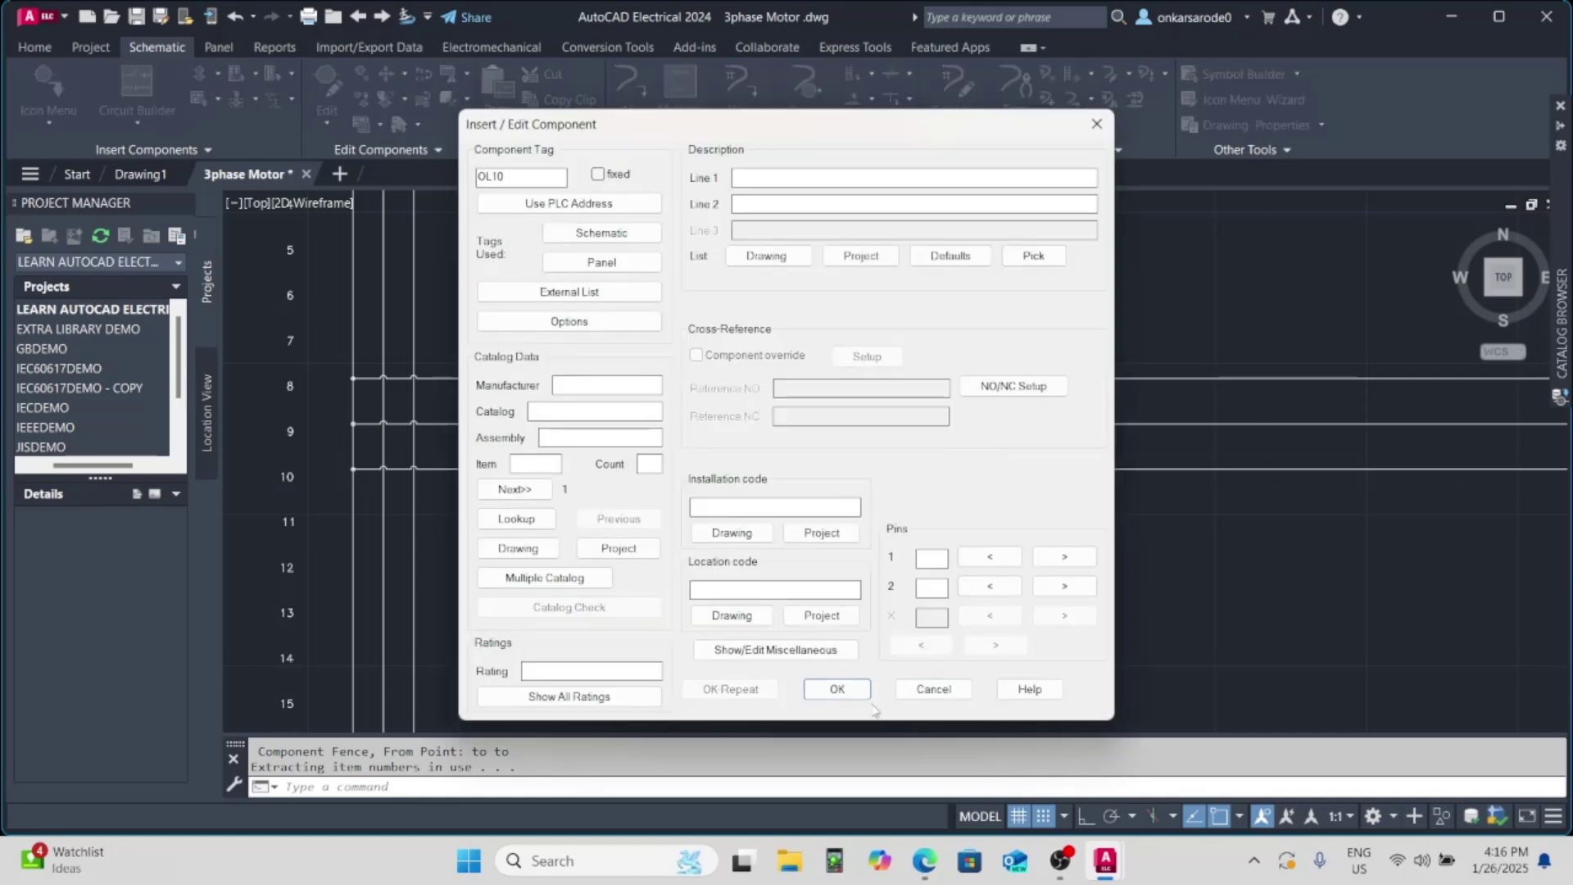
left_click(837, 689)
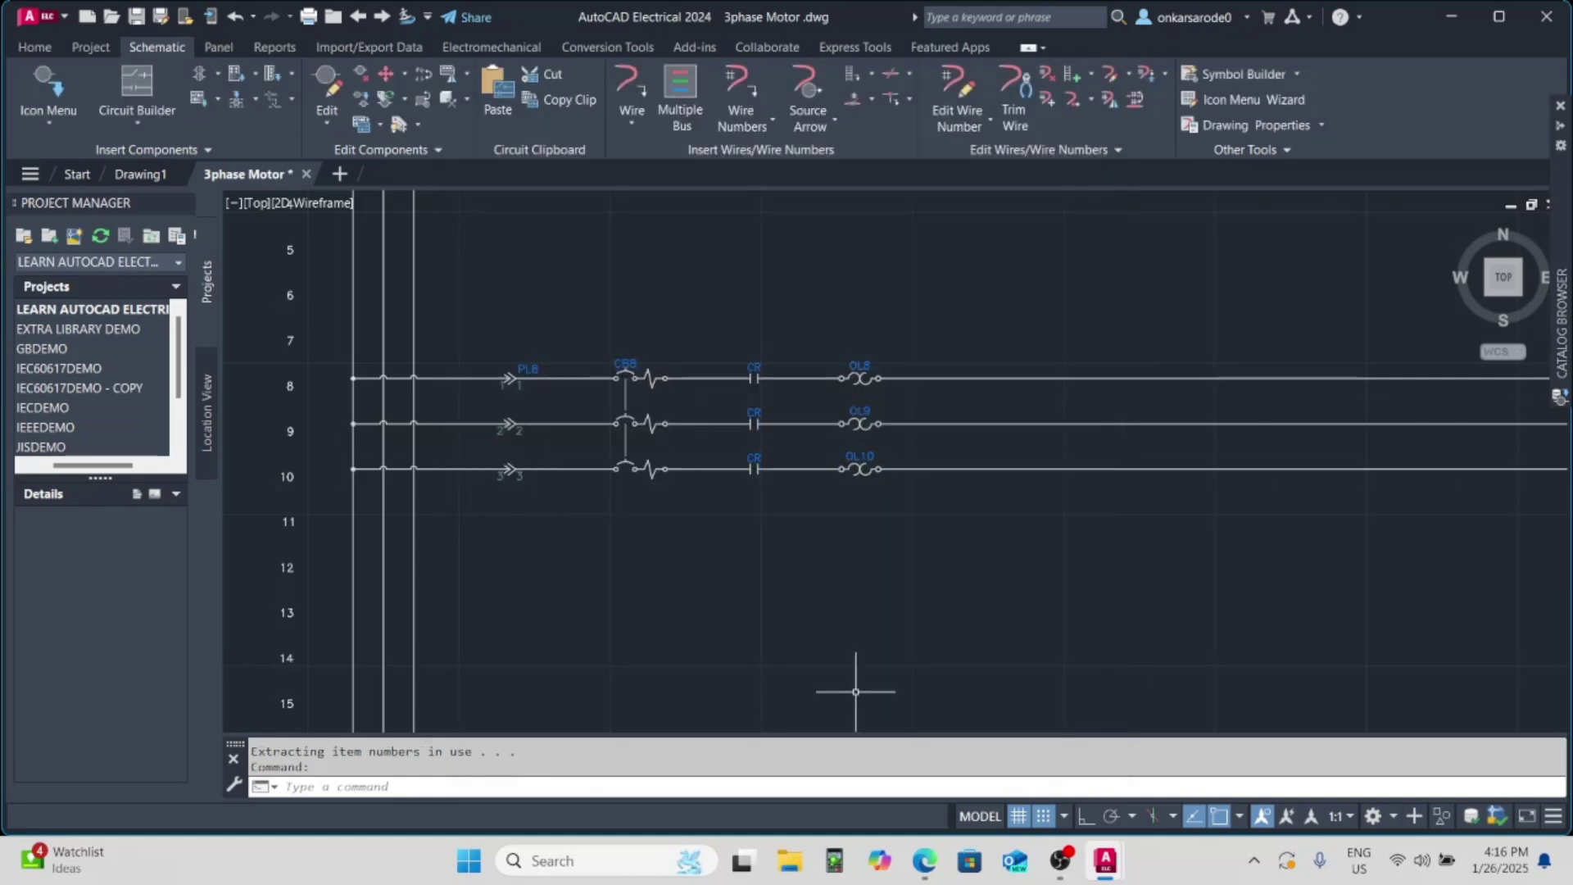
- Fence the Square terminal across the three wires just after the overloads and keep all of them without further prompts
left_click(218, 73)
left_click(232, 115)
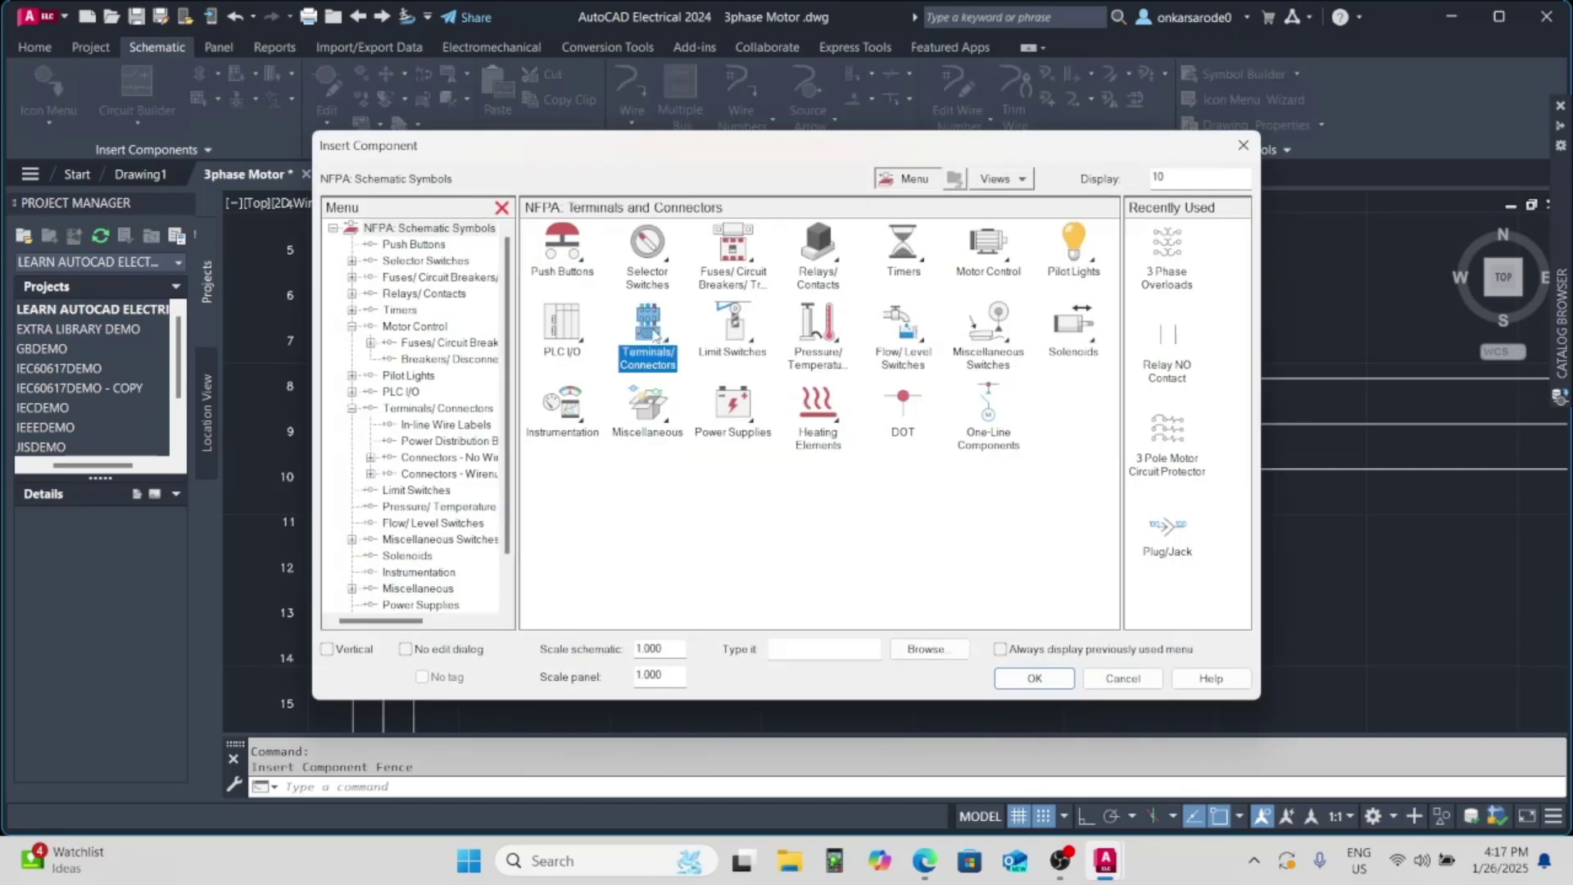
left_click(656, 336)
left_click(557, 259)
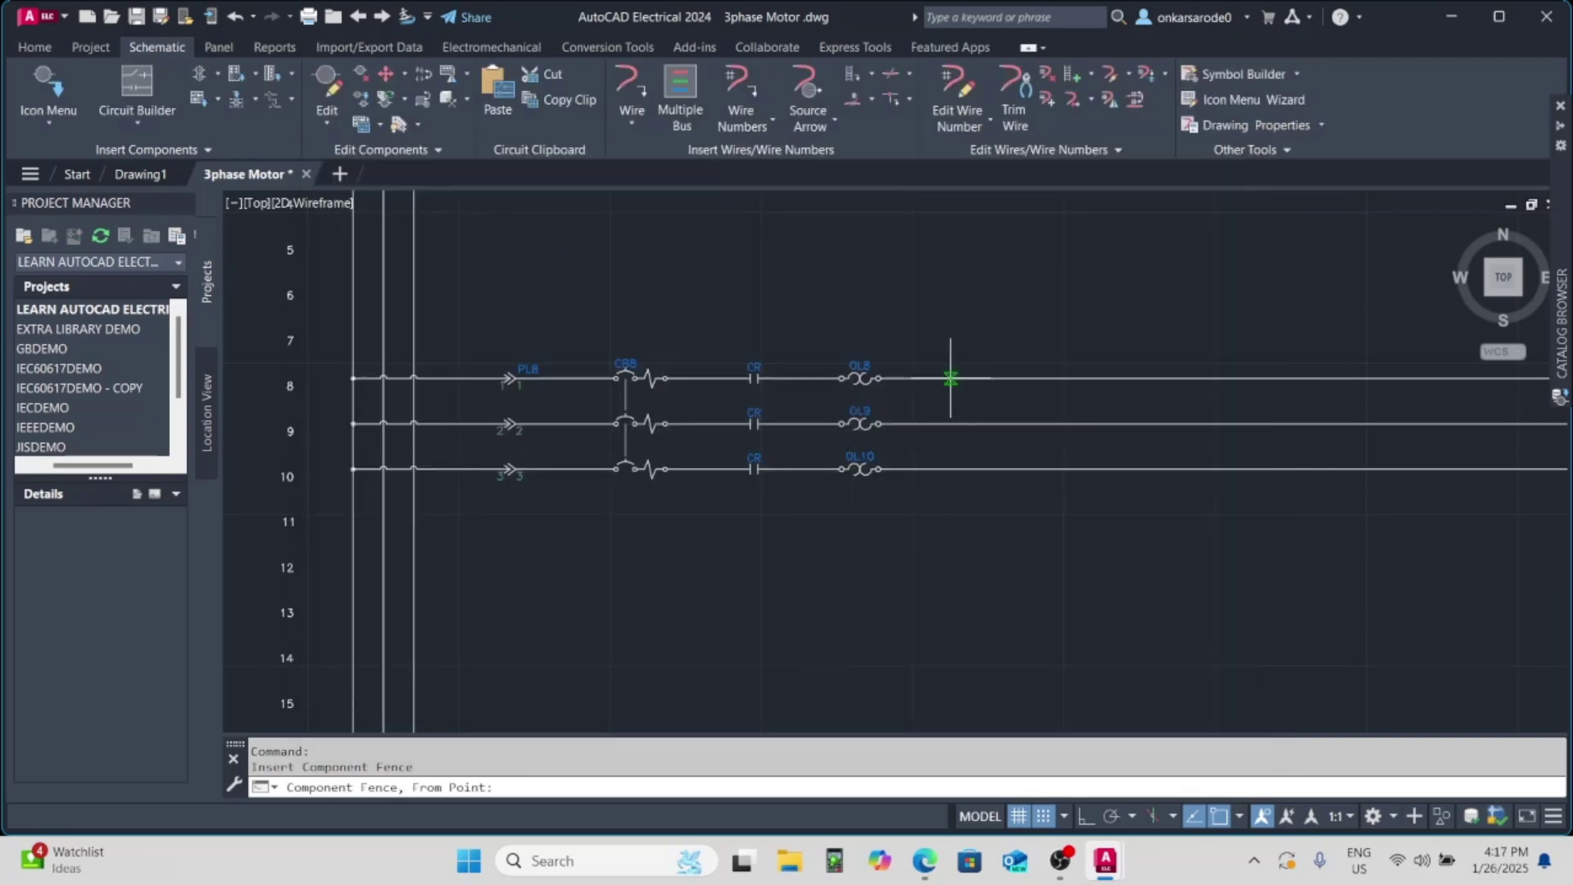
left_click(950, 379)
left_click(950, 469)
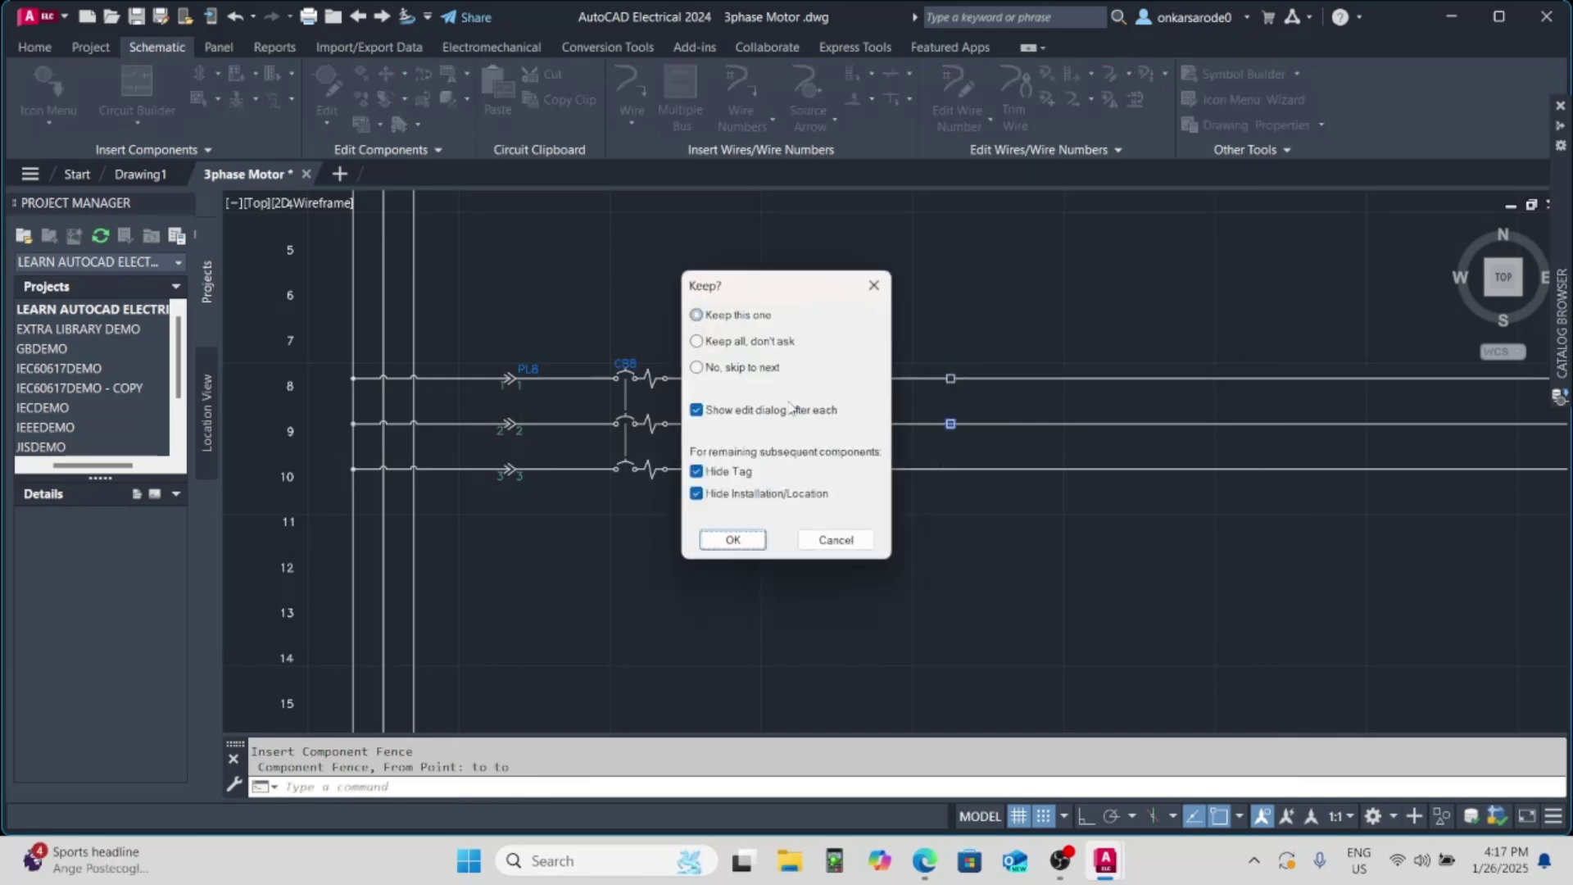
left_click(750, 343)
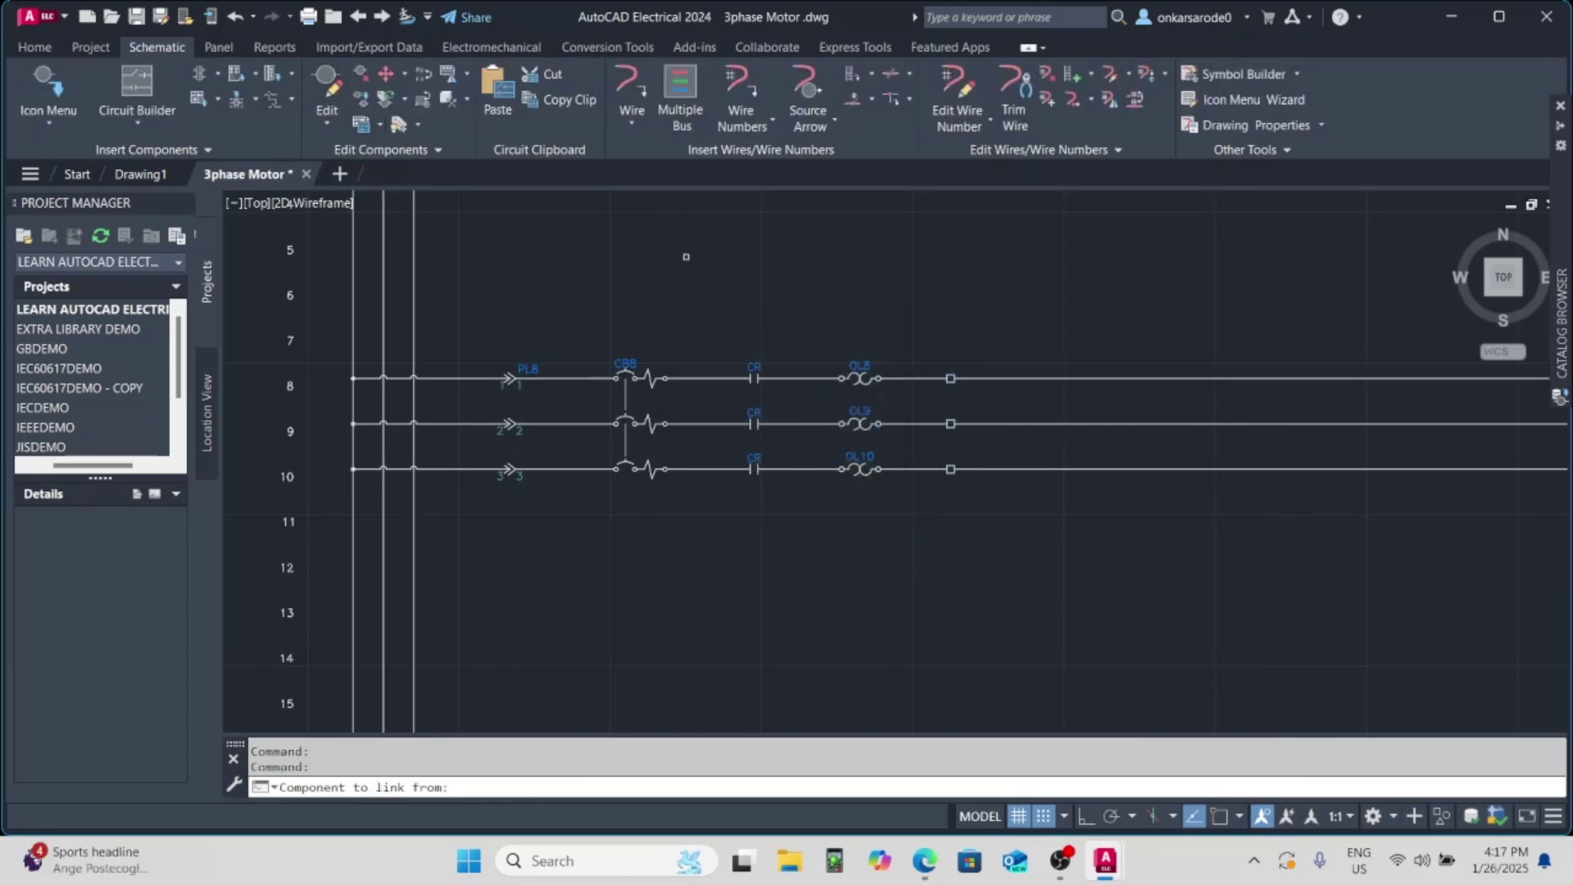
- Link the three overloads at lines 8 to 10 with a dashed line, starting from the one at line 8
left_click(860, 377)
left_click(860, 423)
left_click(861, 467)
key("Return")
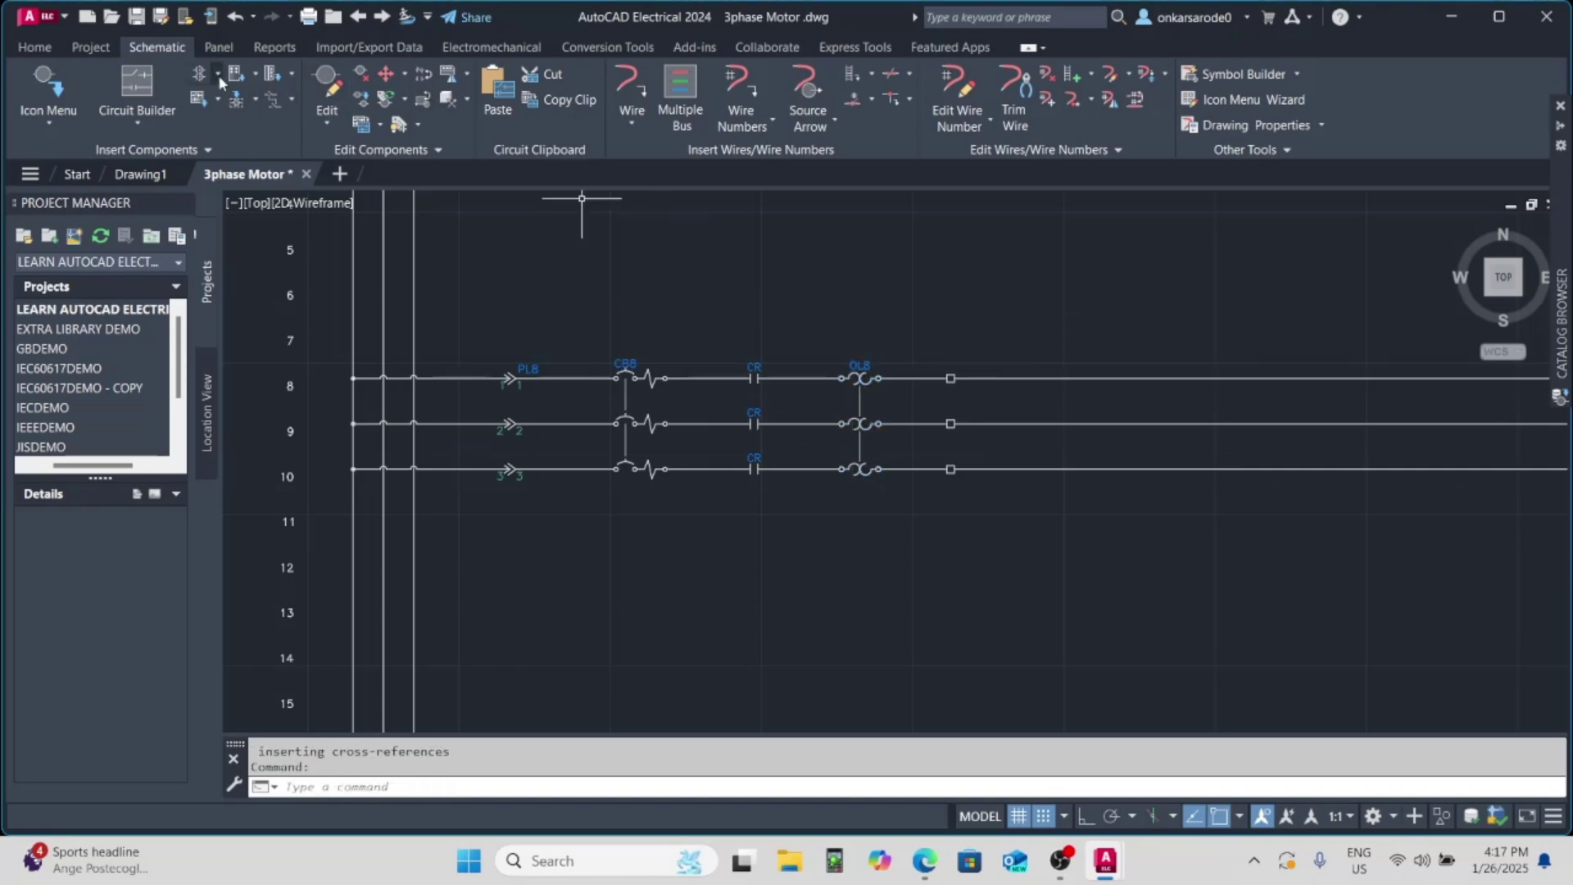
- Choose 2nd+ Fused Disconnect from the circuit breaker and disconnect symbols and fence it across the three wires beyond the Square terminals
left_click(236, 98)
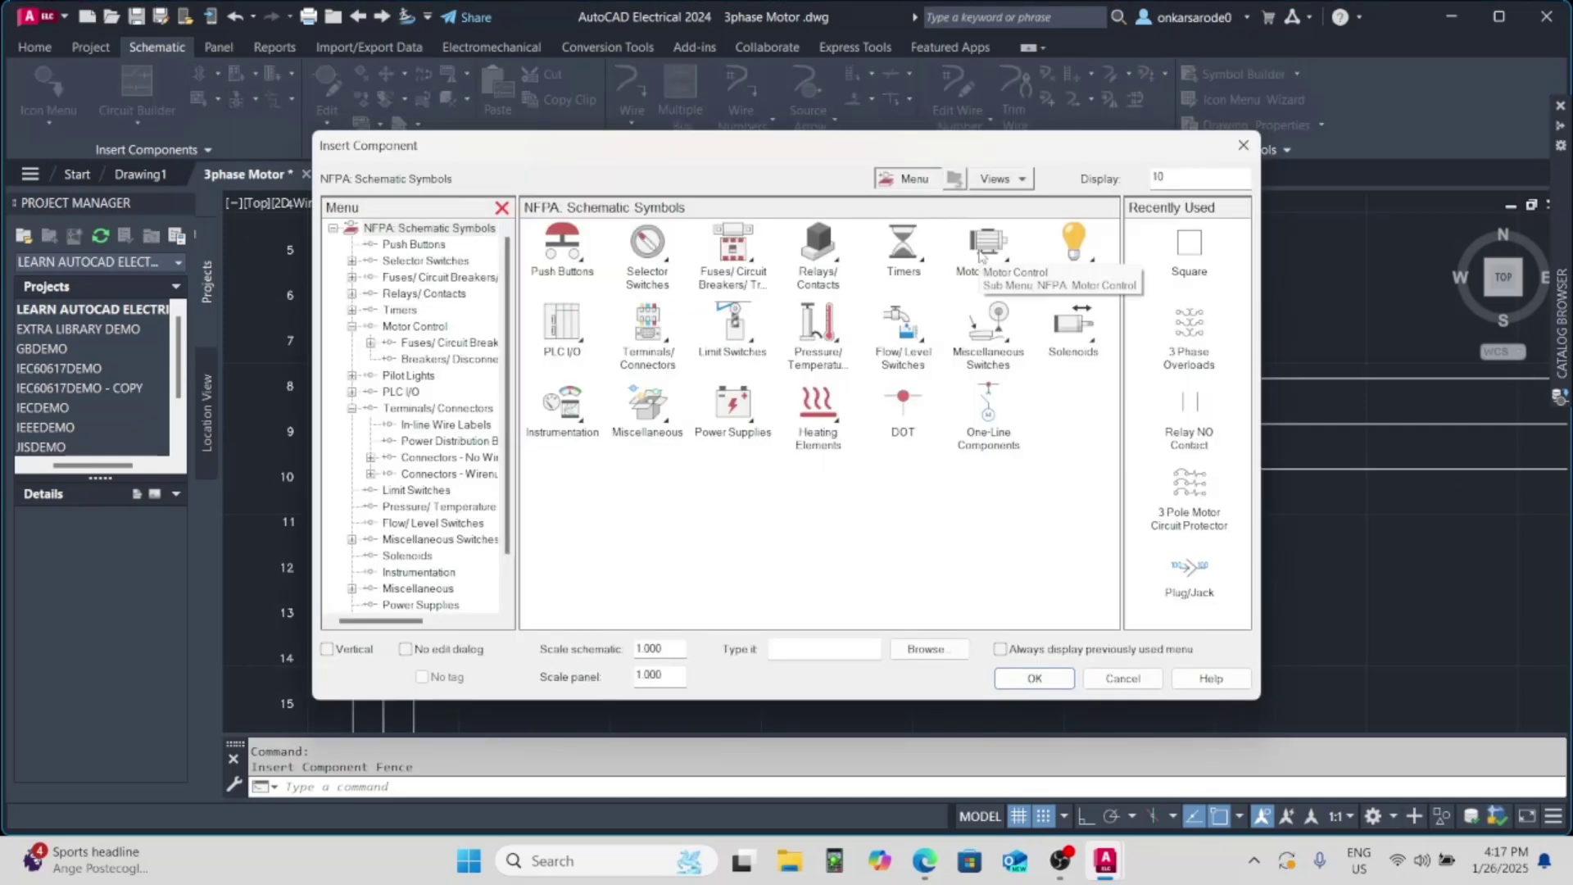
left_click(983, 250)
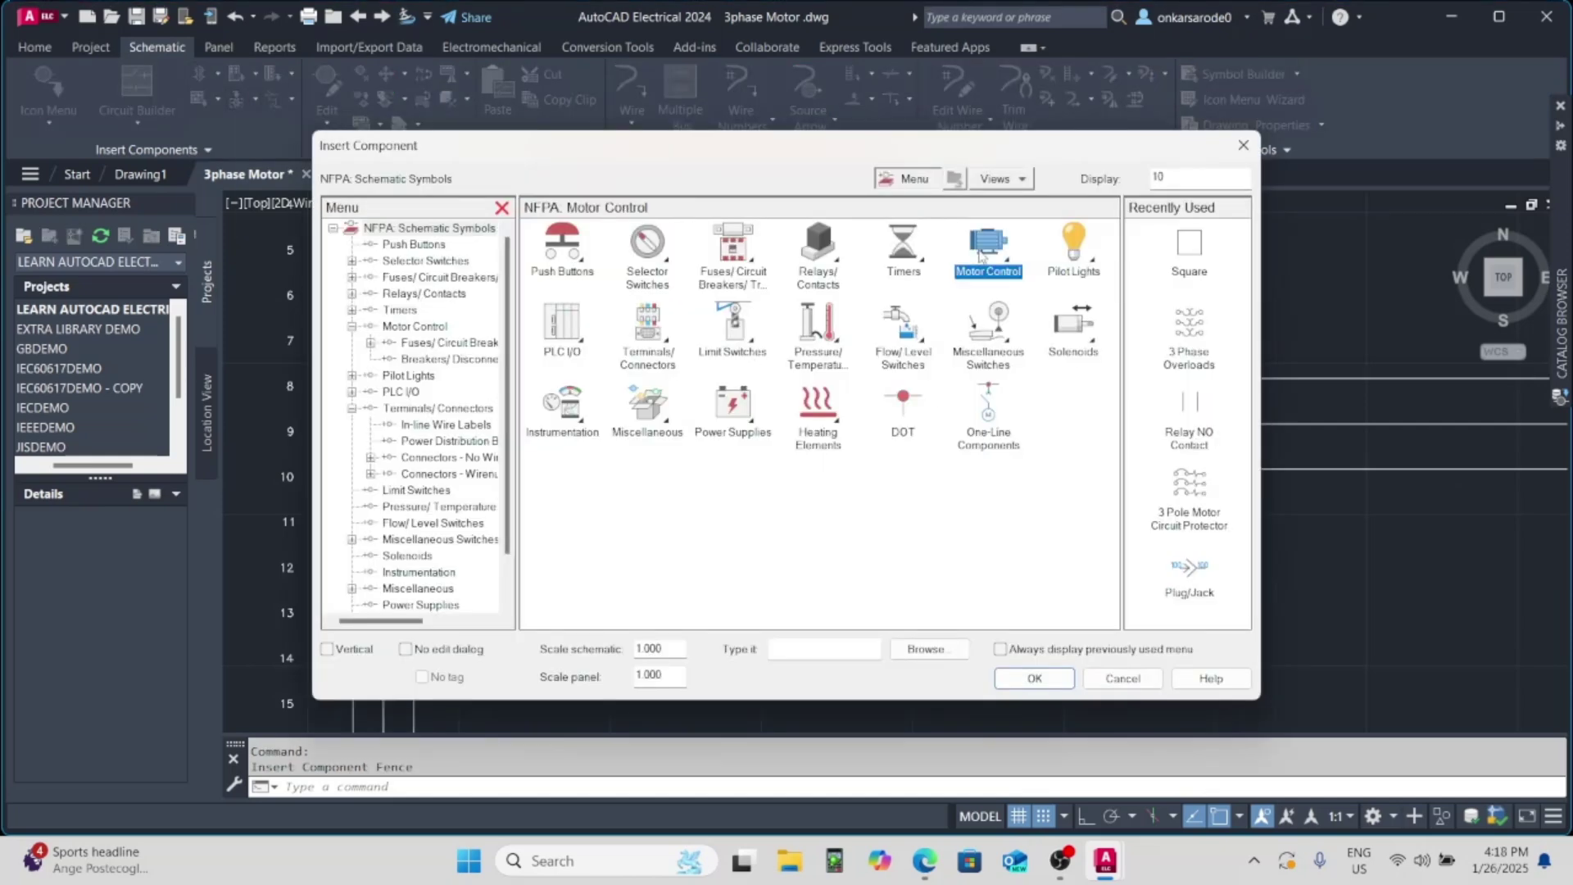
left_click(351, 278)
left_click(405, 294)
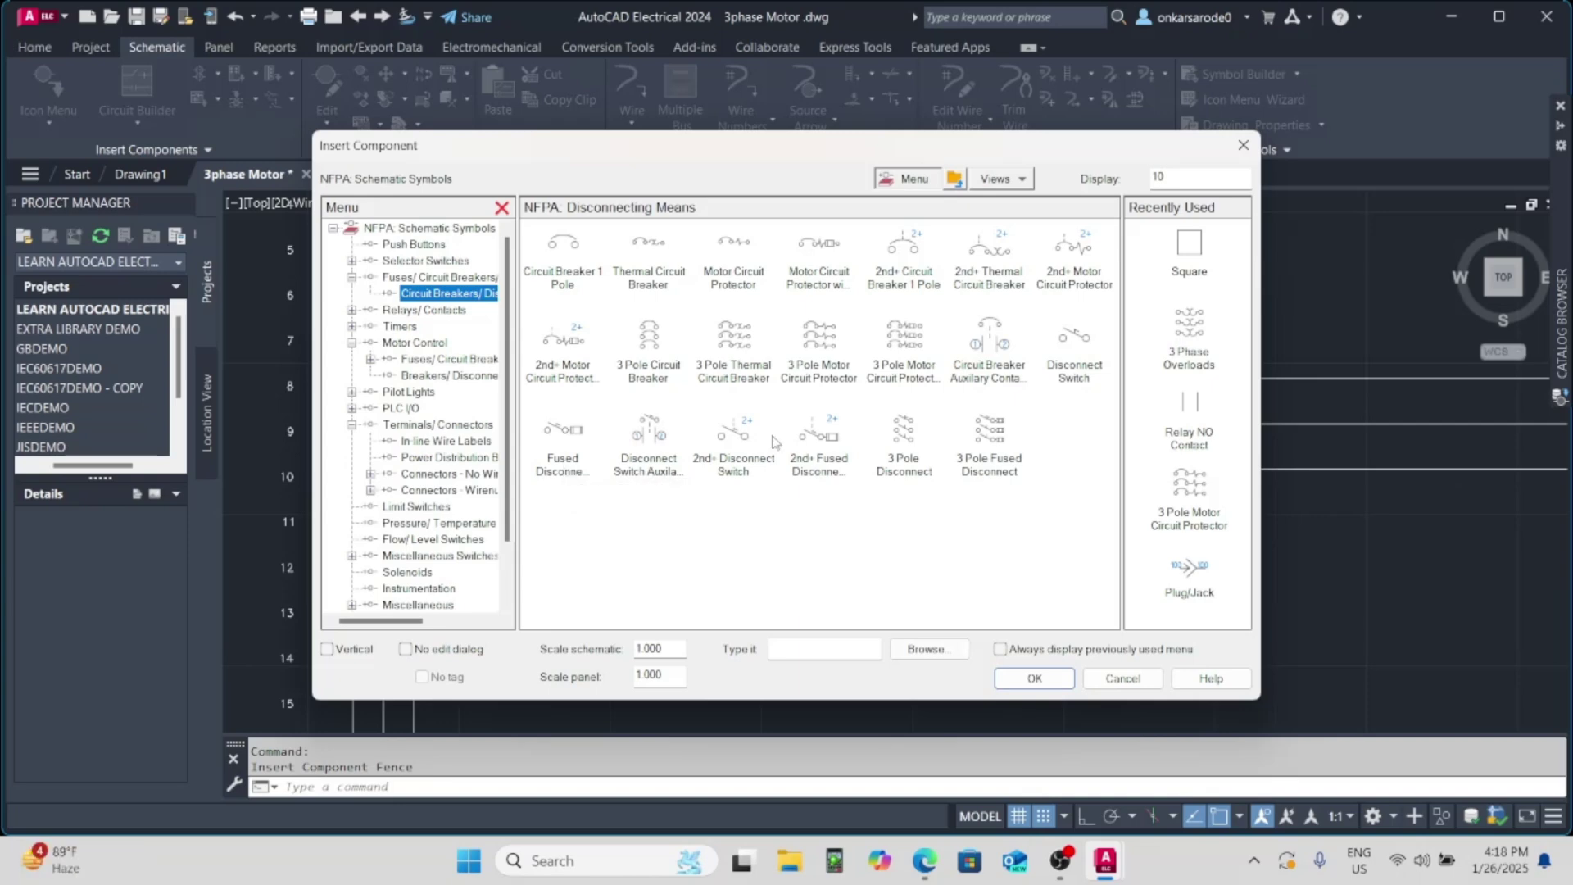
left_click(812, 437)
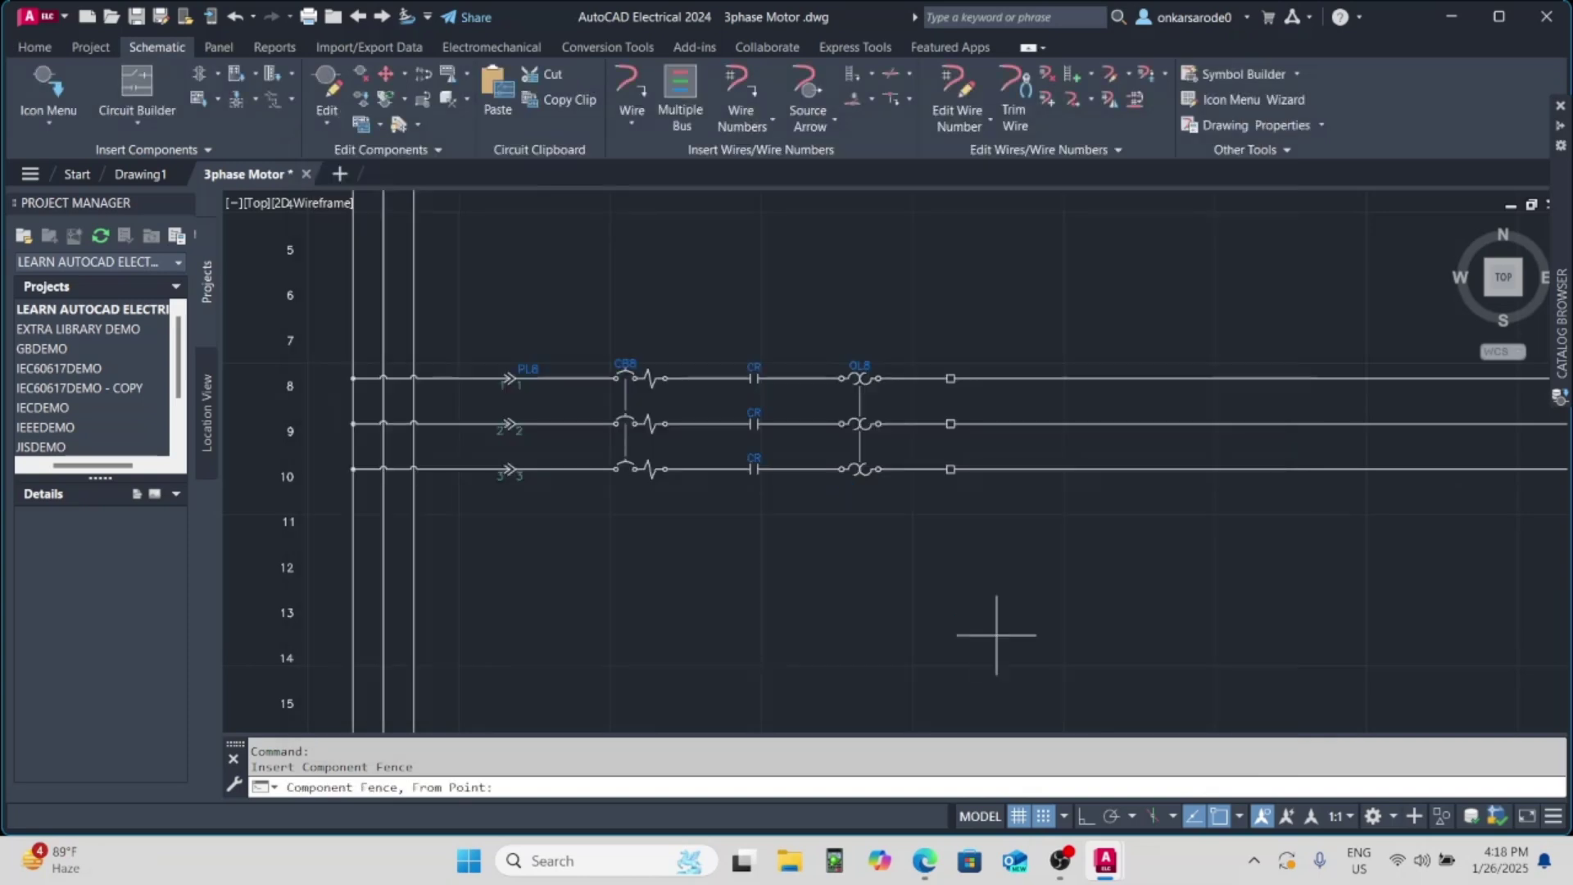
left_click(1140, 379)
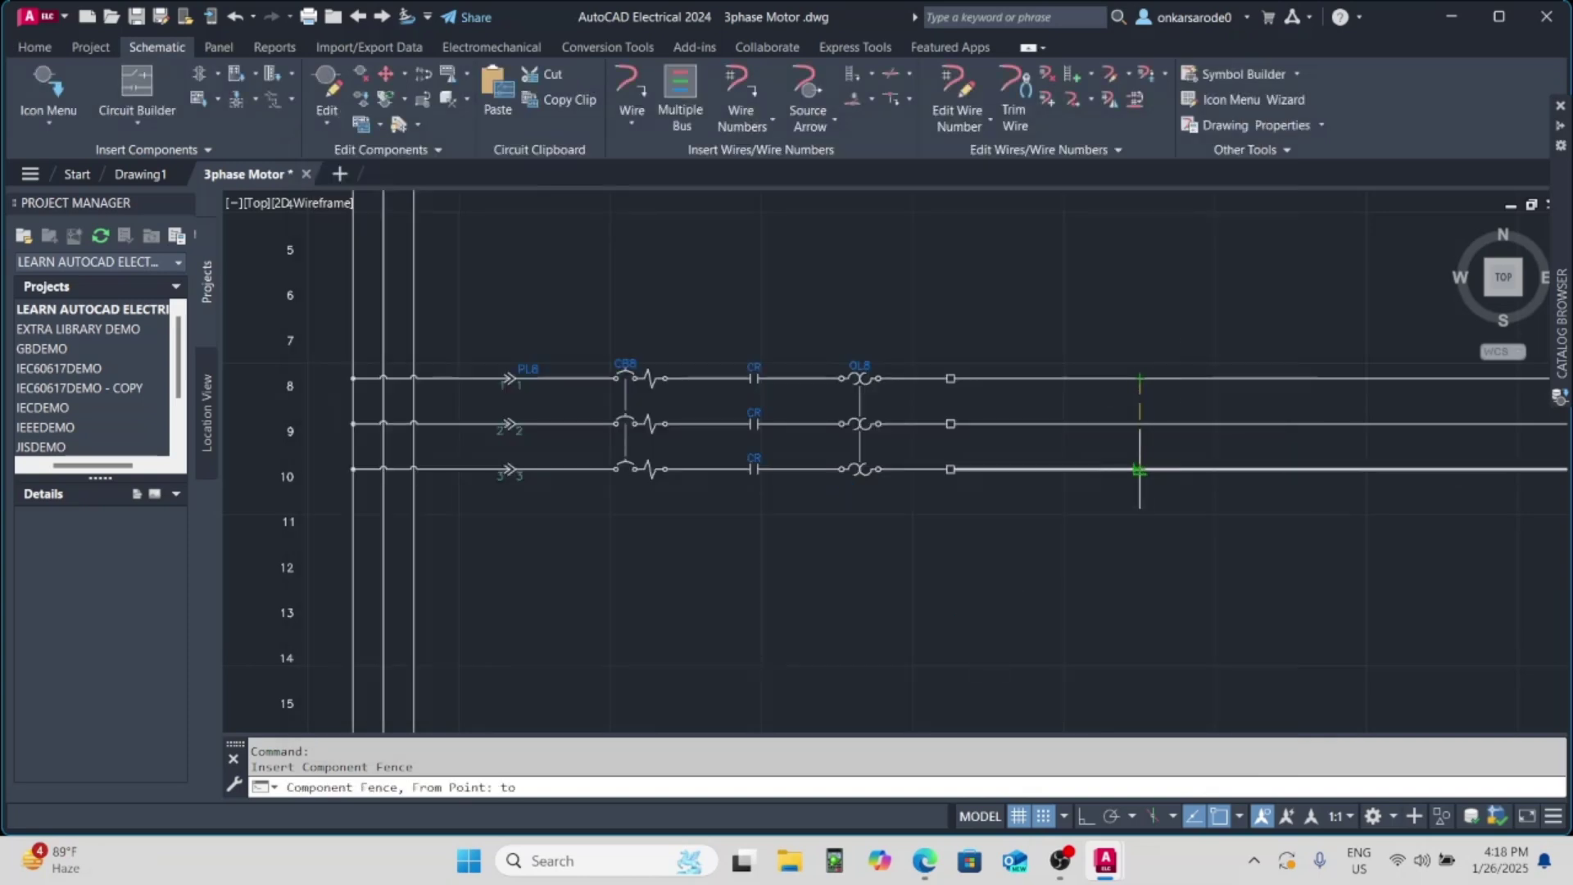
left_click(1141, 482)
key("Return")
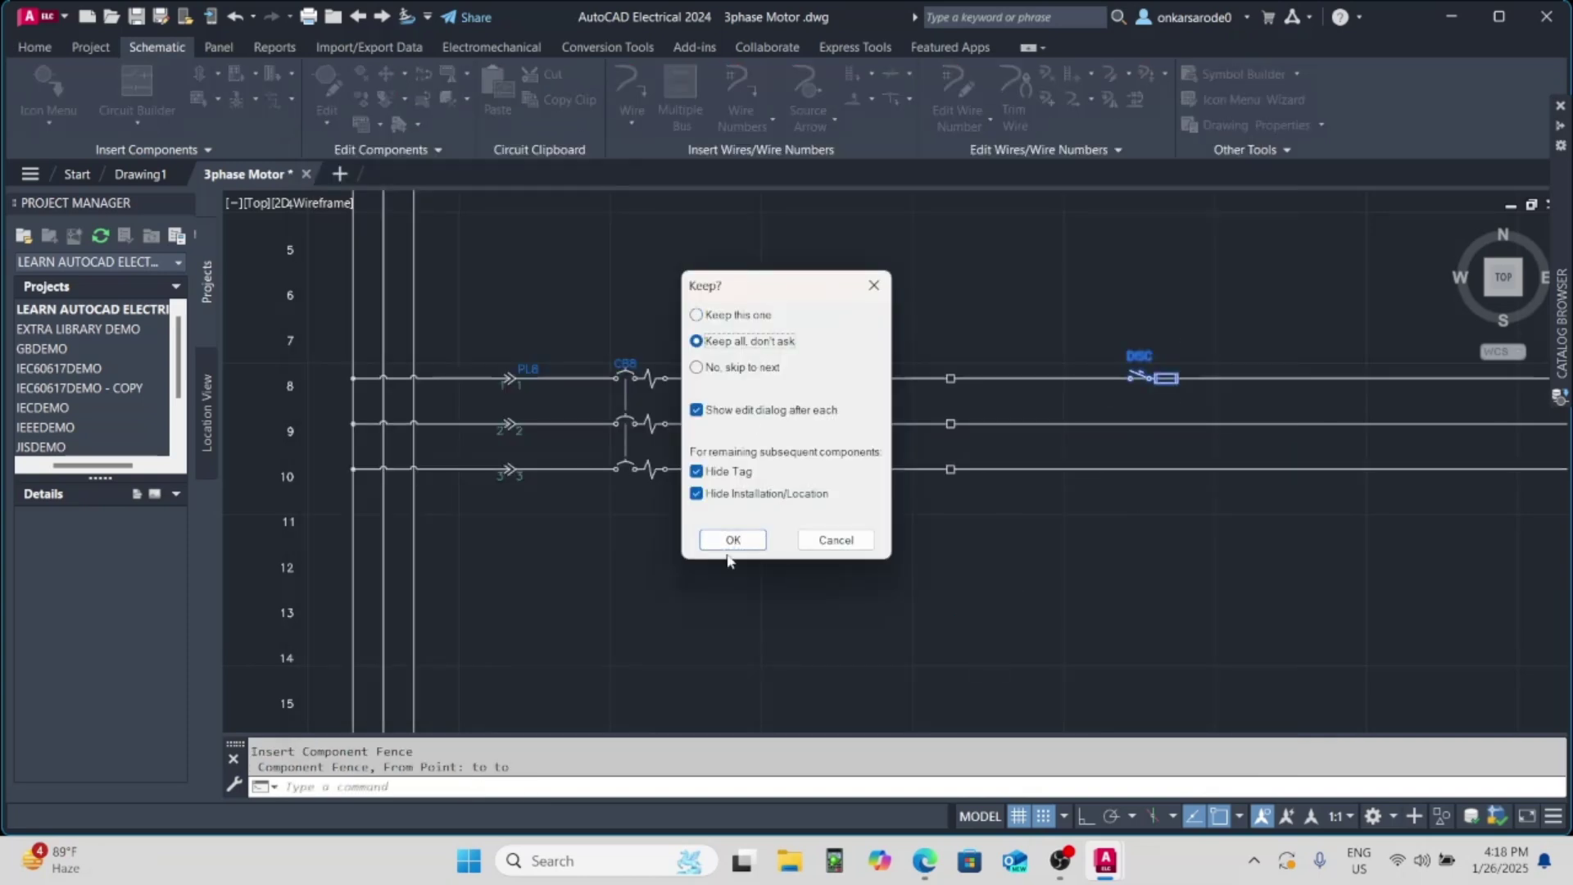
- Keep all fused disconnects at lines 8 to 10 with tag and location hidden on the remaining ones, and set their ratings to 15A
left_click(734, 540)
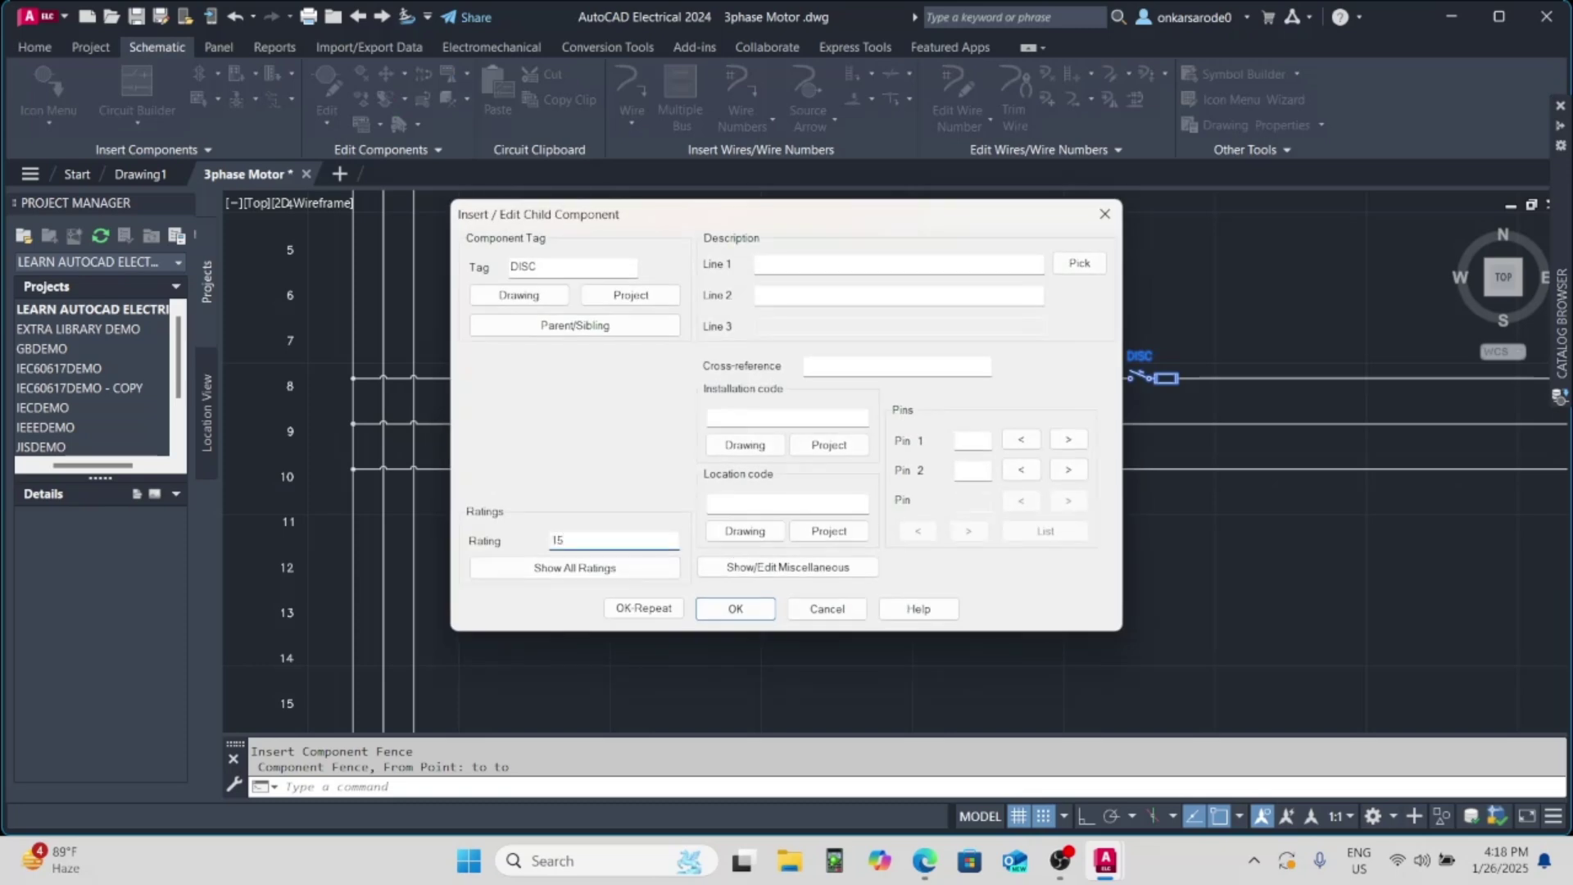
key("Return")
left_click(735, 608)
left_click(735, 608)
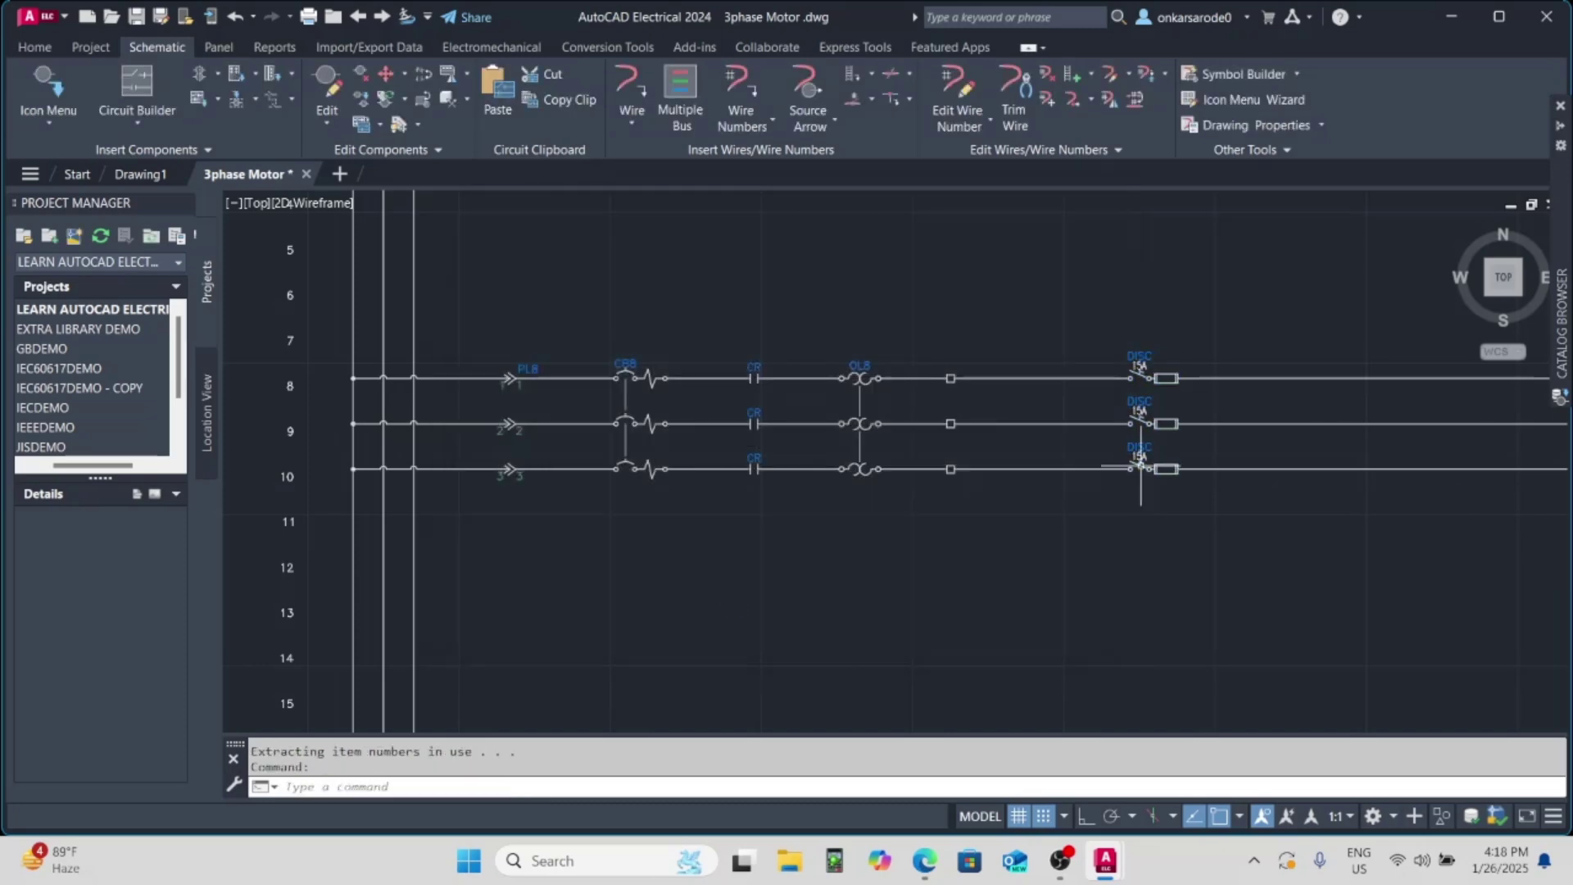
scroll(1492, 439, "down", 3)
scroll(1524, 450, "up", 5)
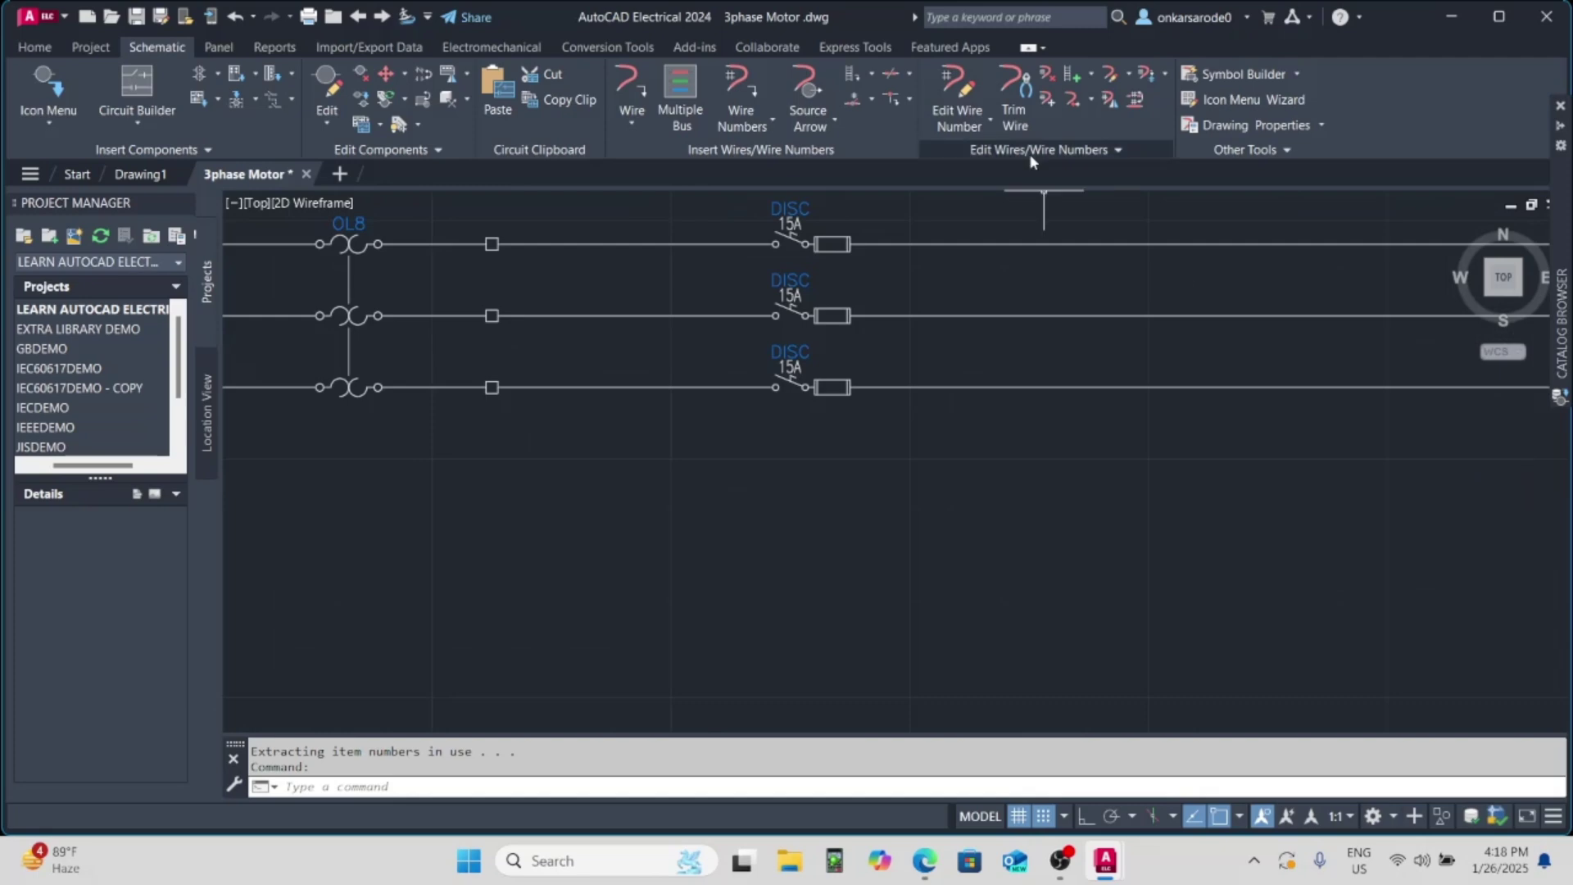
left_click(407, 70)
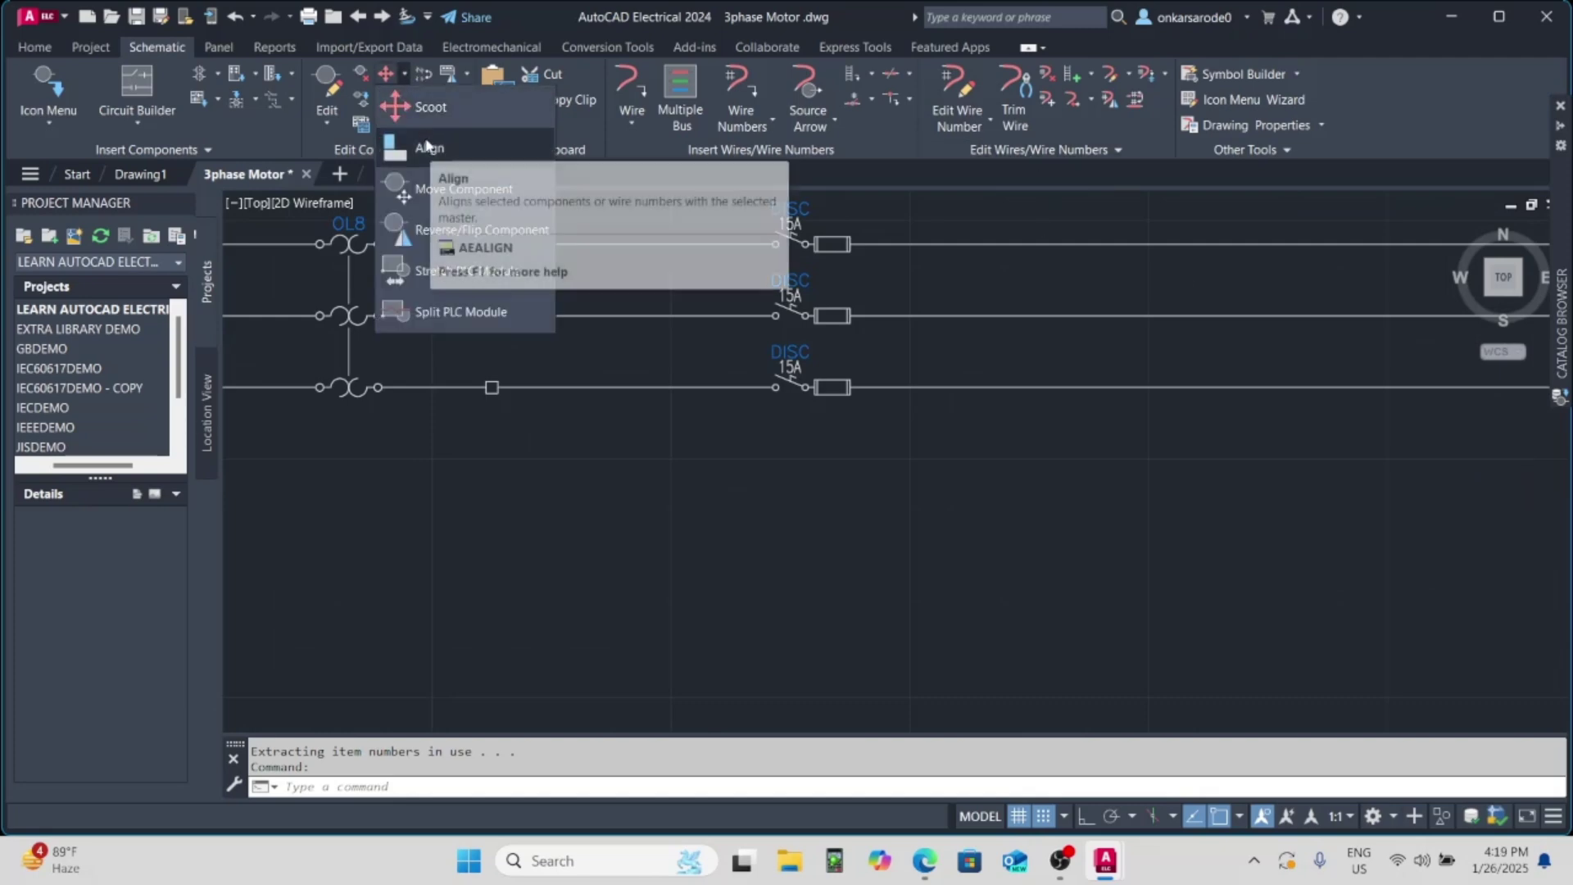
left_click(422, 110)
left_click(790, 238)
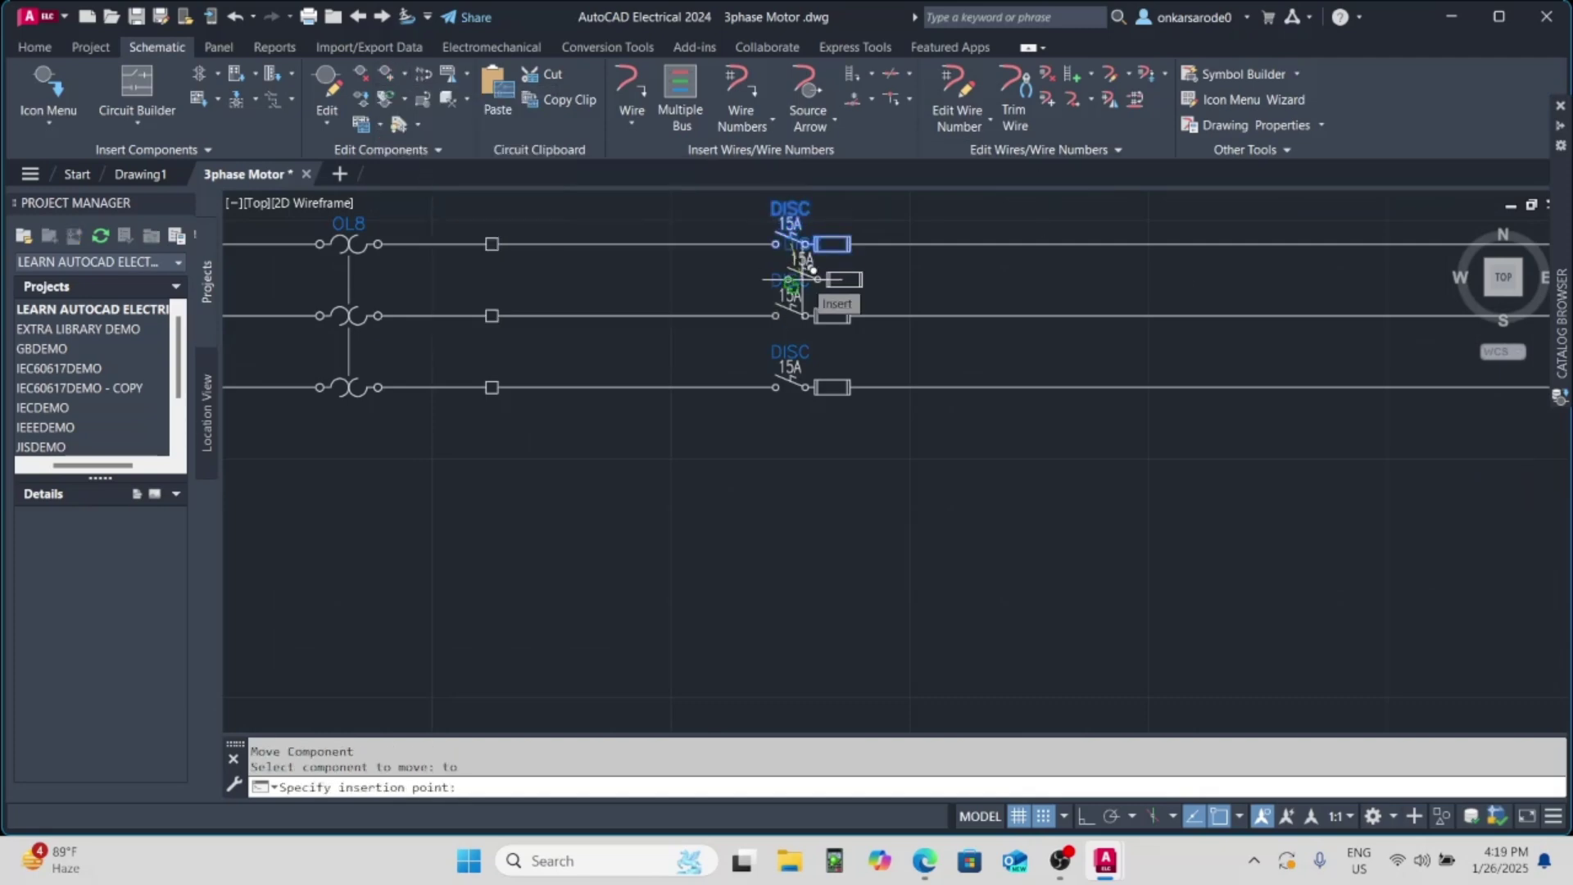
key("Escape")
left_click(437, 152)
left_click(403, 95)
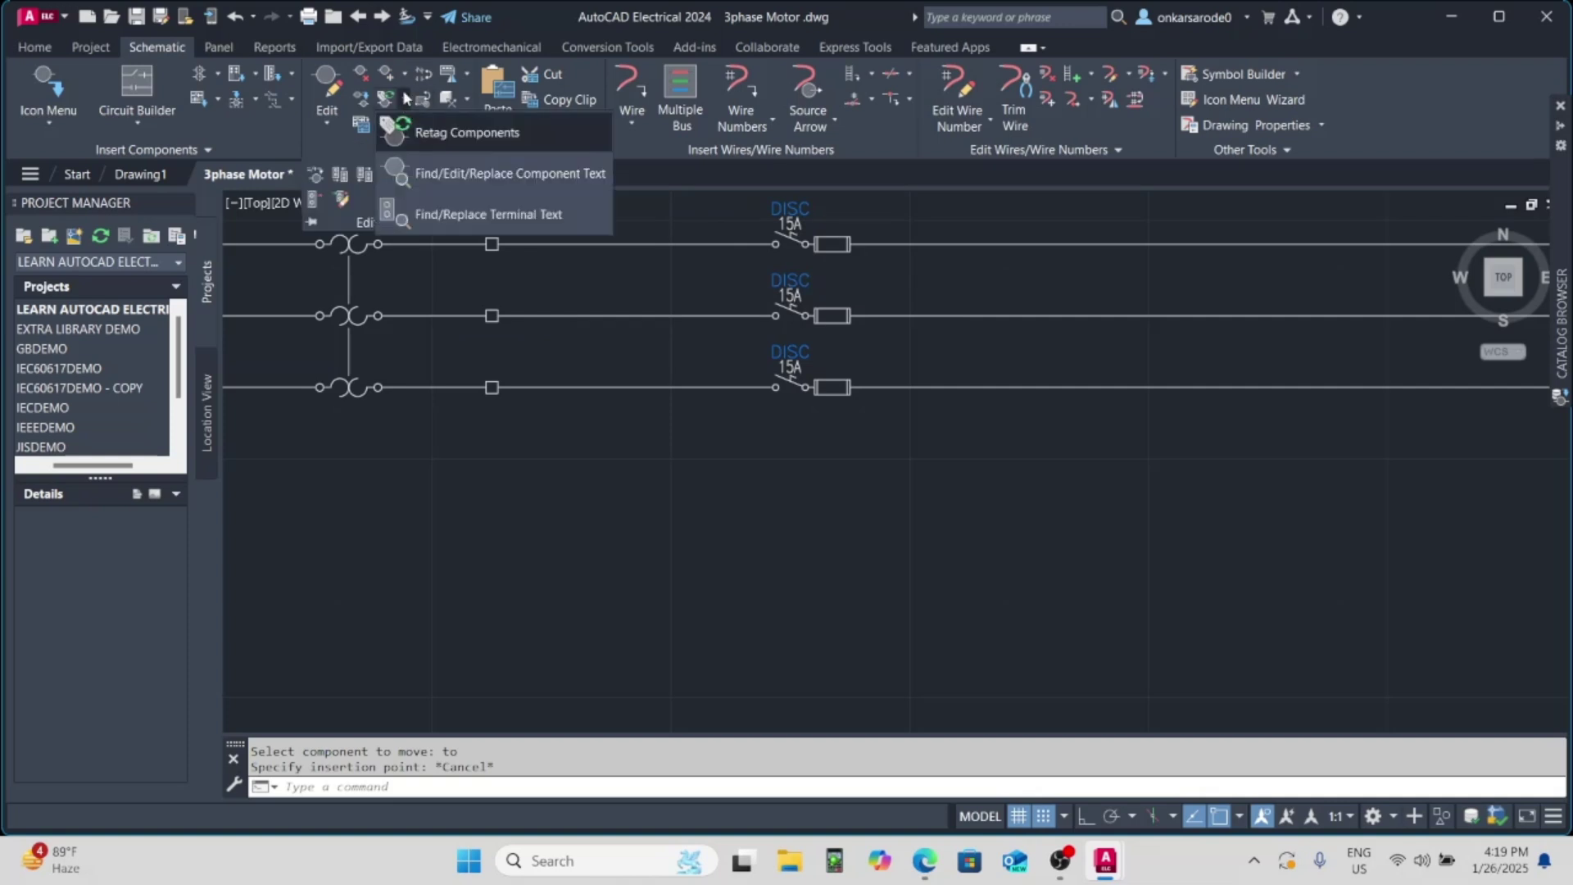
left_click(405, 79)
left_click(446, 186)
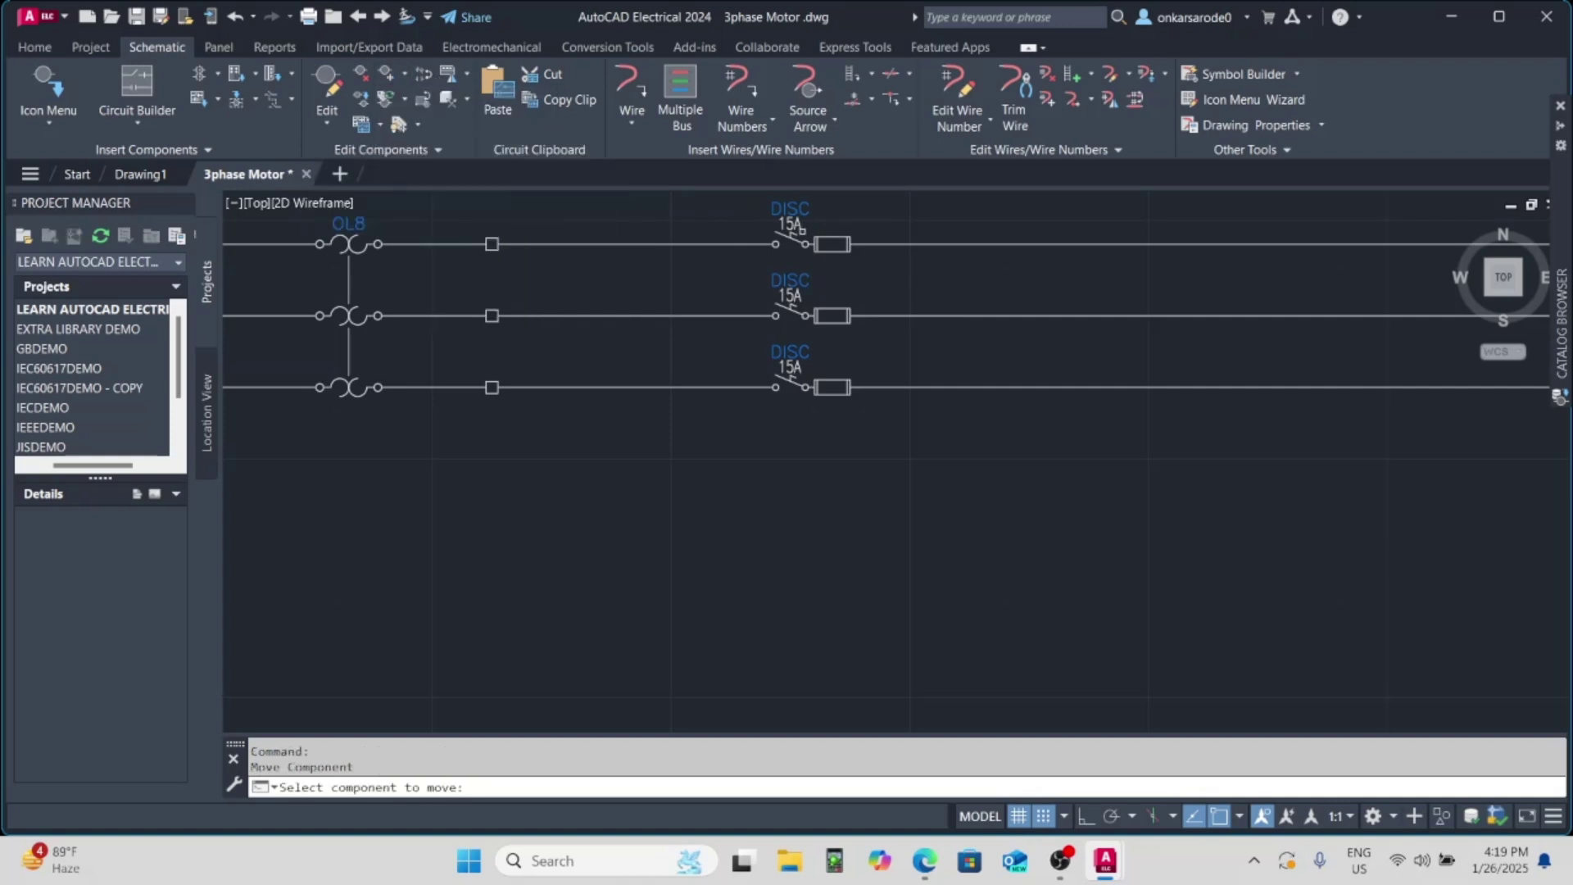
left_click(790, 237)
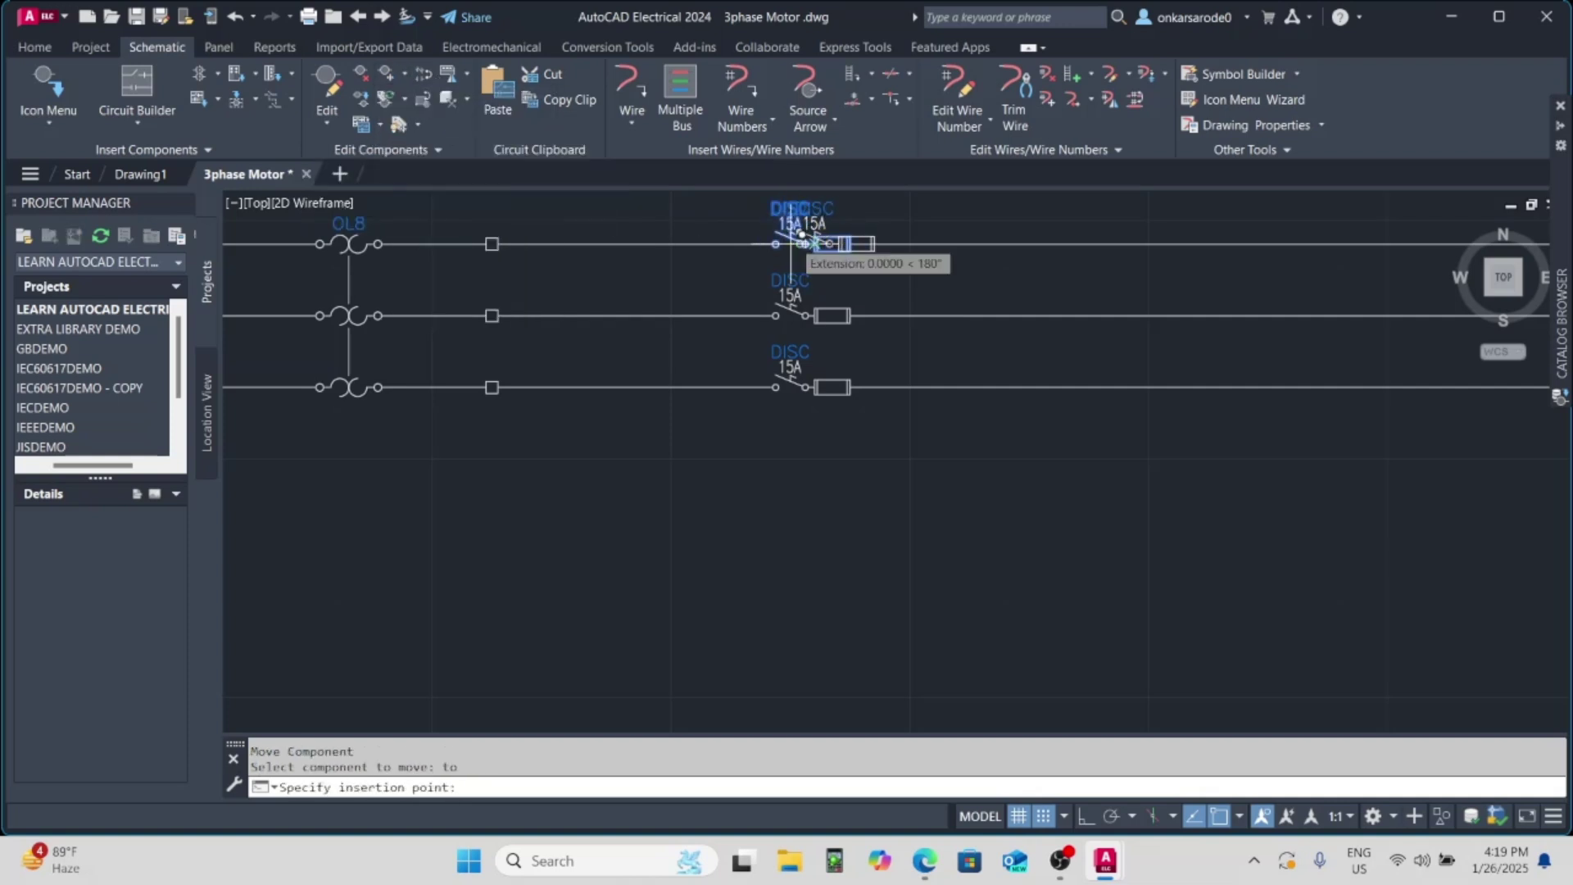
key("Escape")
- Try to insert a 3 Phase Motor on the line 9 wire beyond the fused disconnects
scroll(1120, 204, "down", 3)
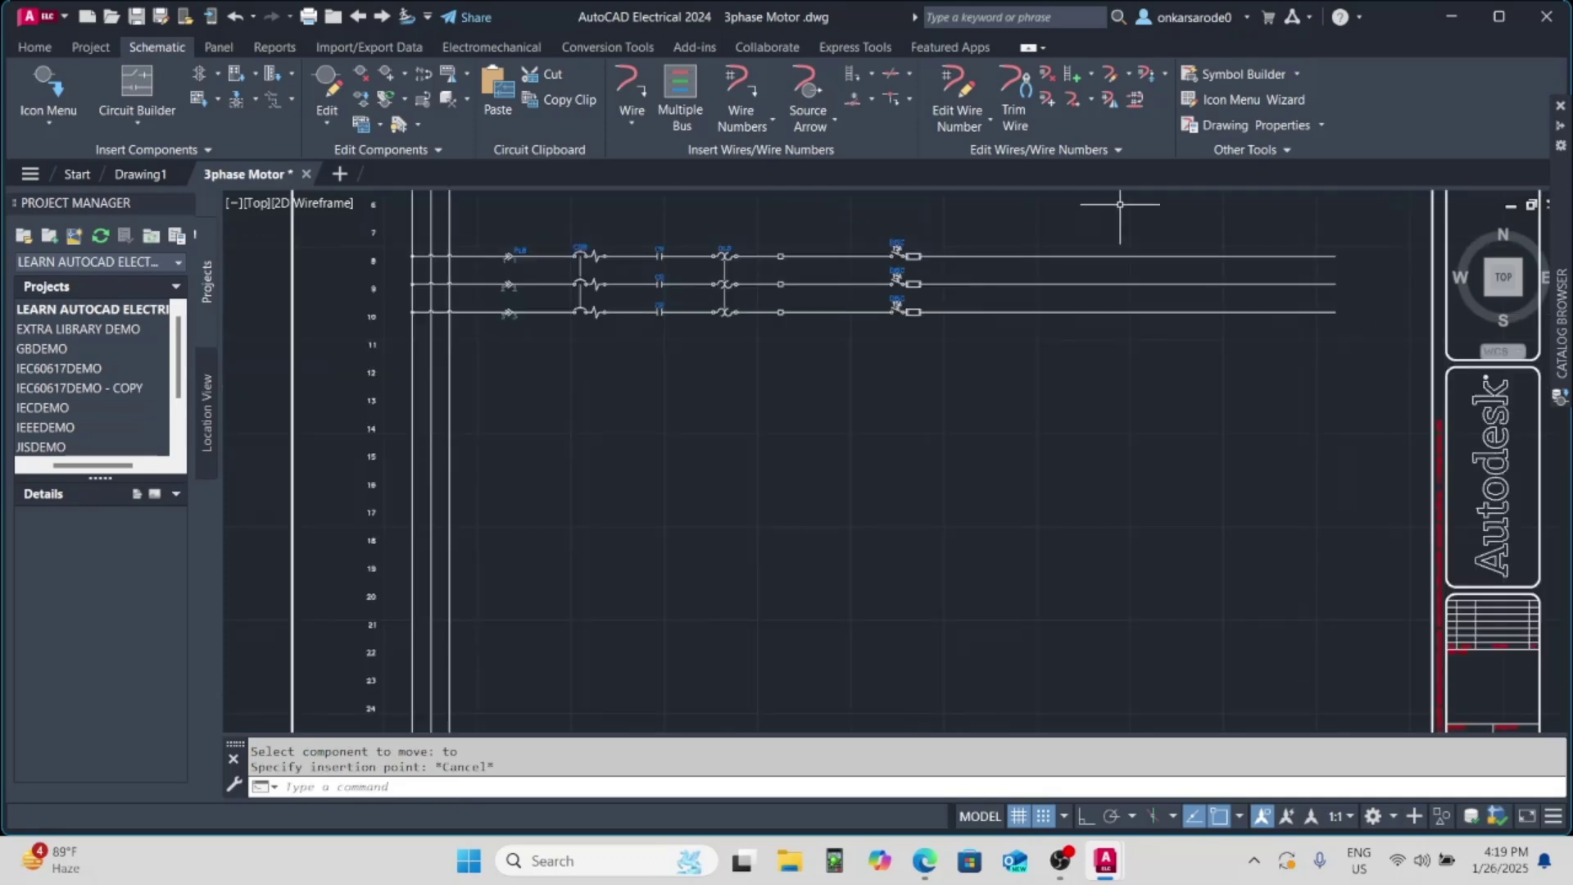
left_click(234, 100)
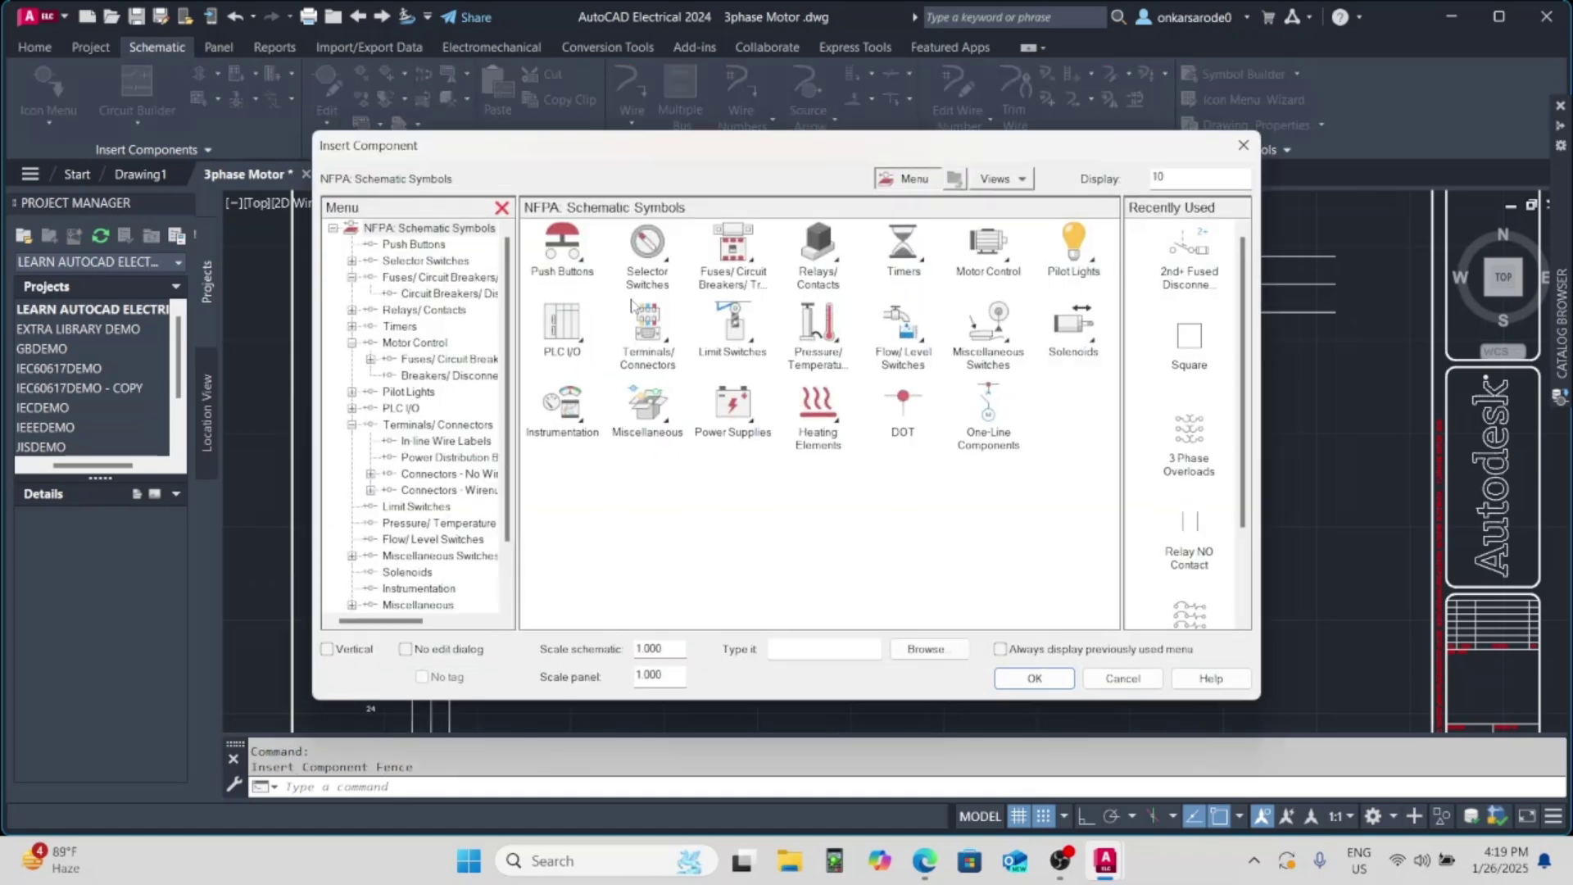
left_click(980, 271)
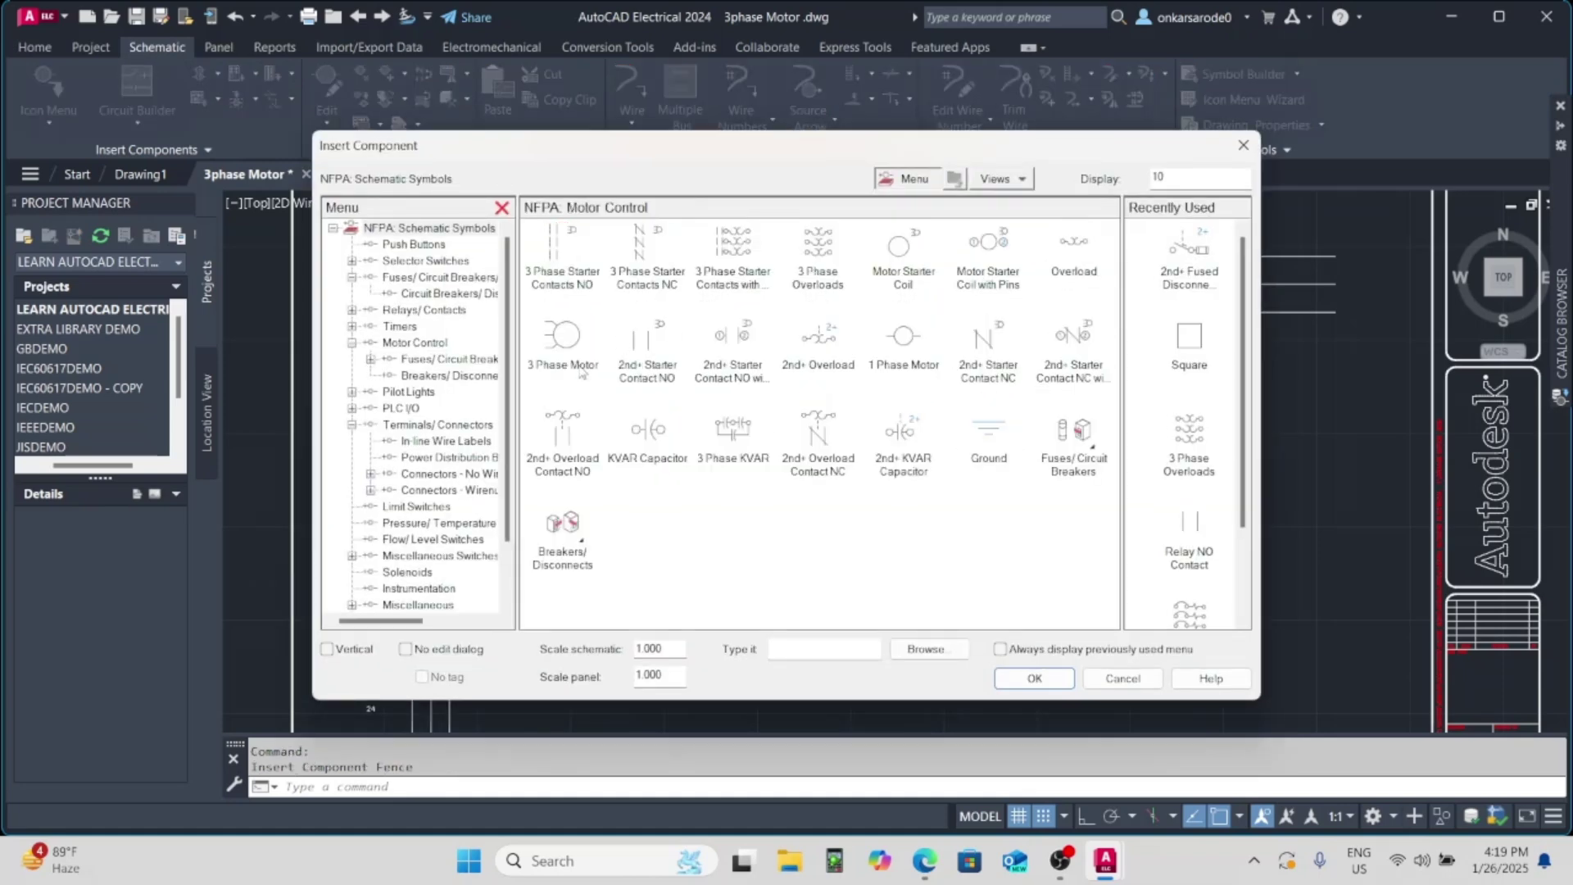
left_click(561, 345)
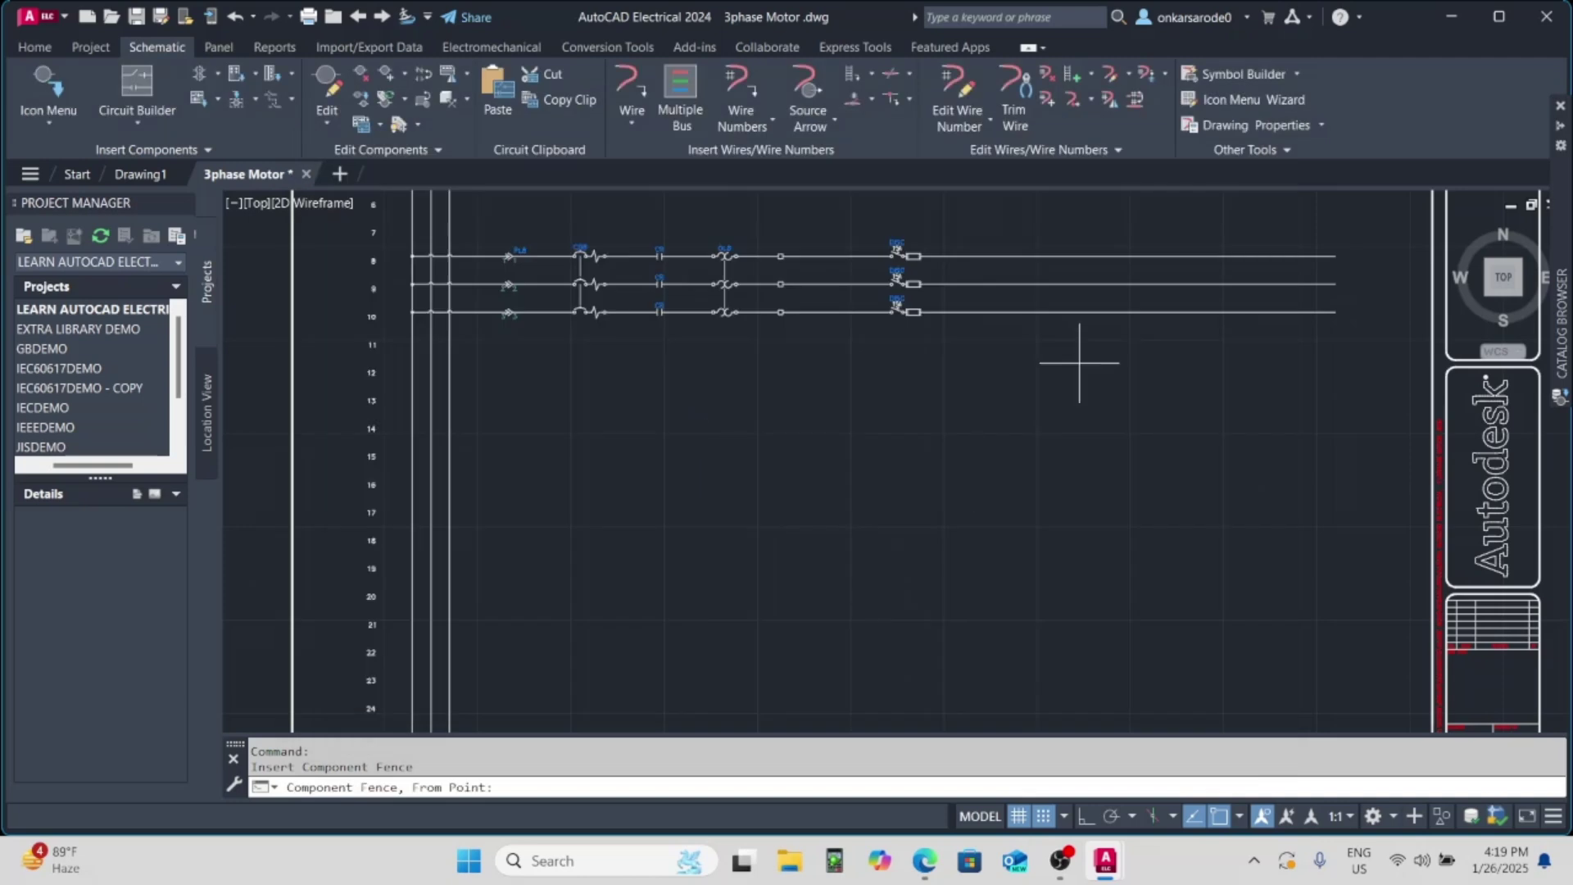
left_click(1052, 284)
key("Return")
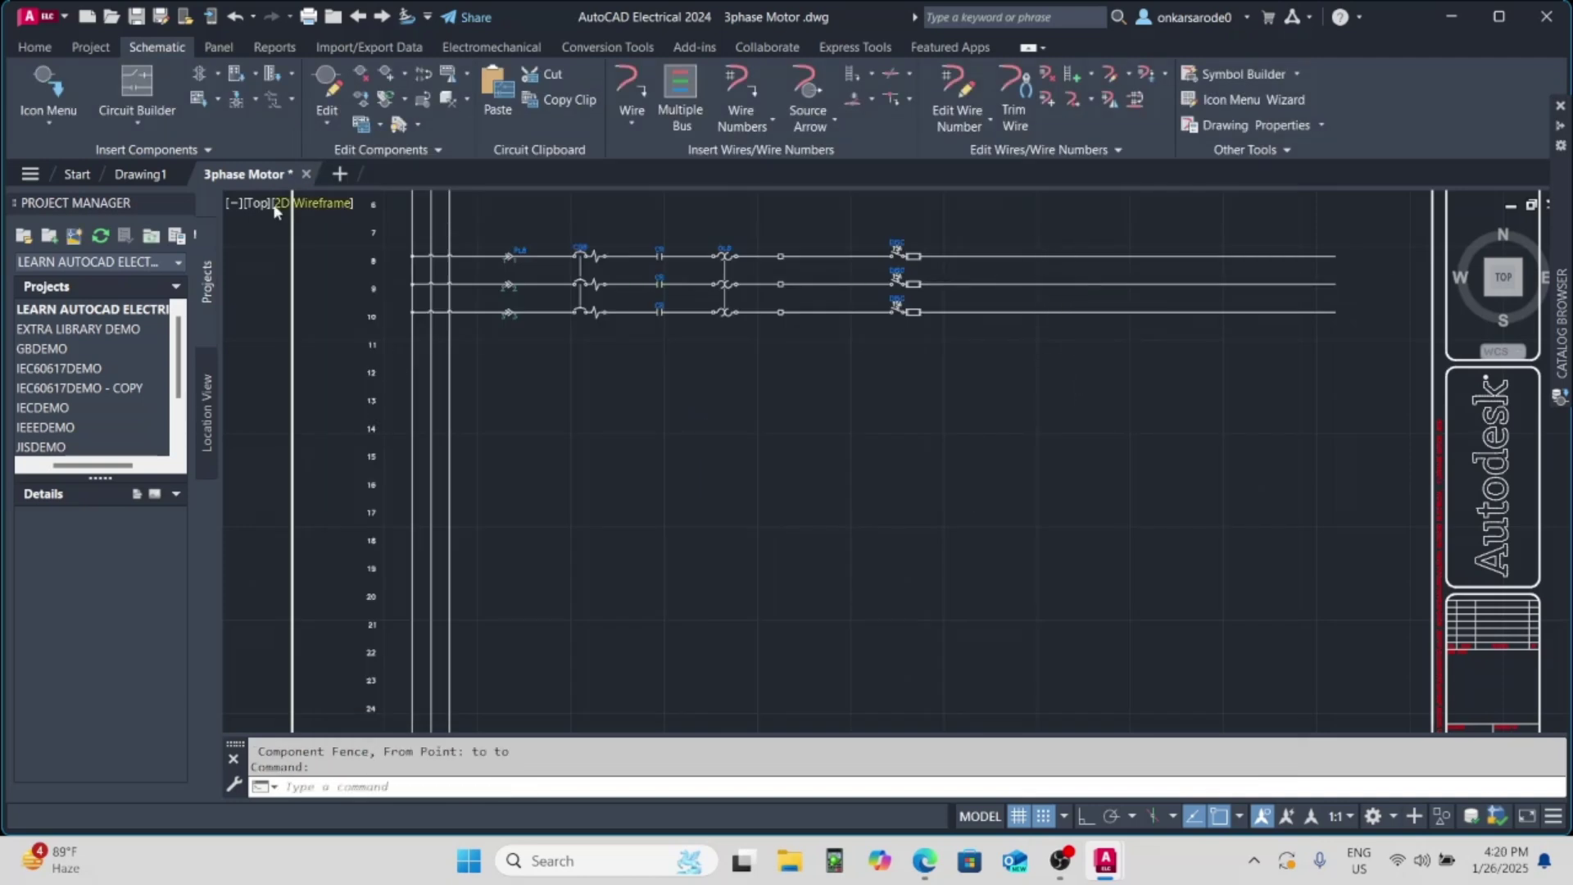
left_click(236, 74)
left_click(1091, 161)
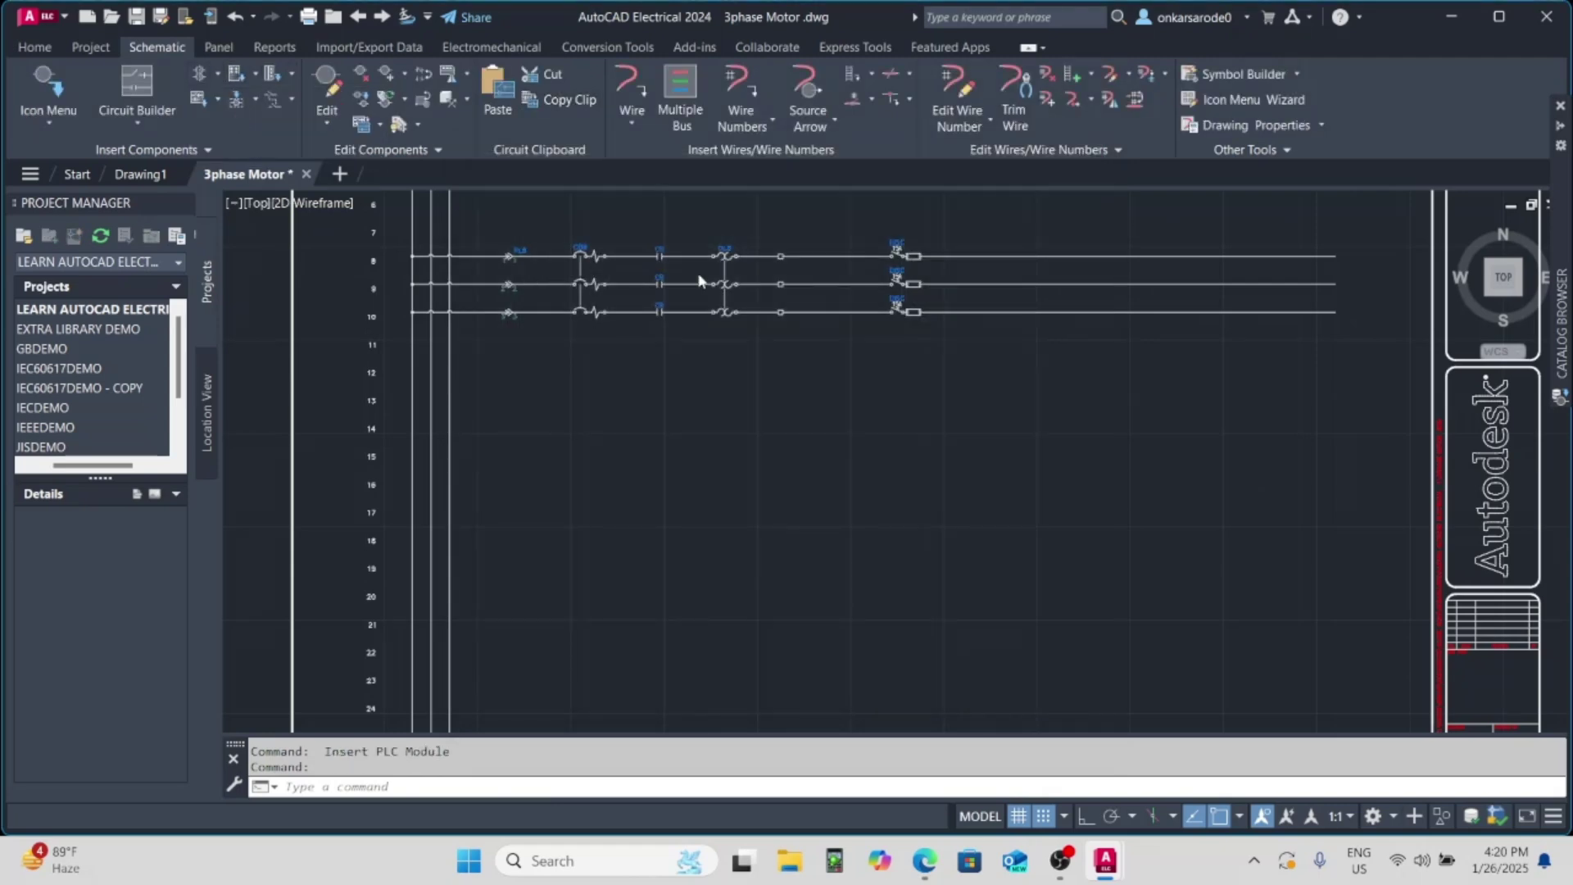
- Fence a 3 Phase Motor from the motor control symbols onto the line 9 wire beyond the fused disconnects, keeping its default settings
key("Return")
left_click(987, 243)
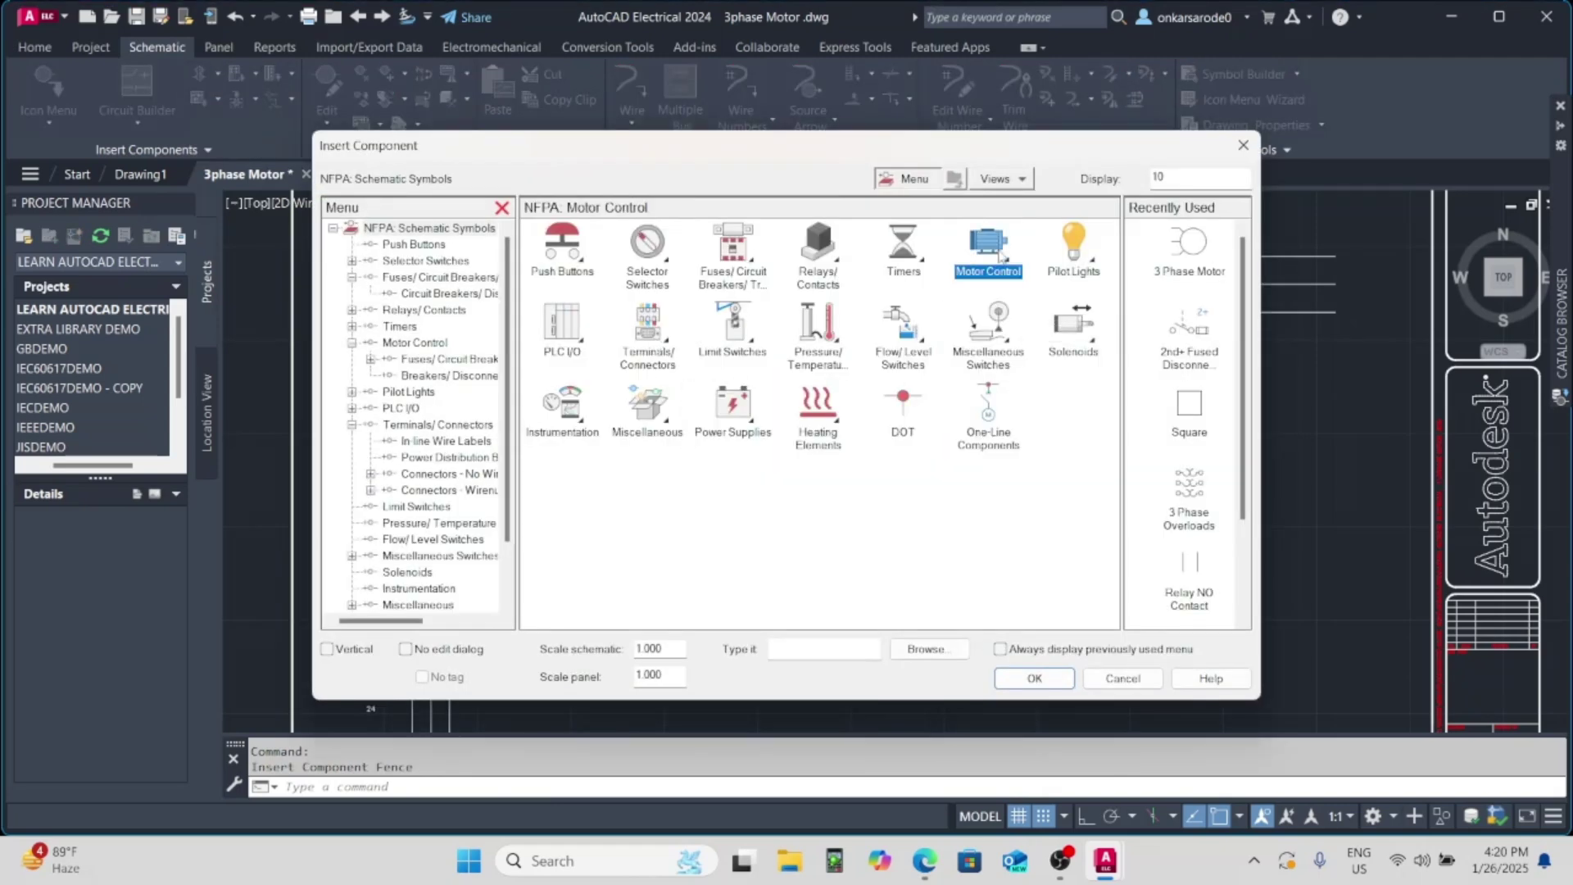
left_click(557, 344)
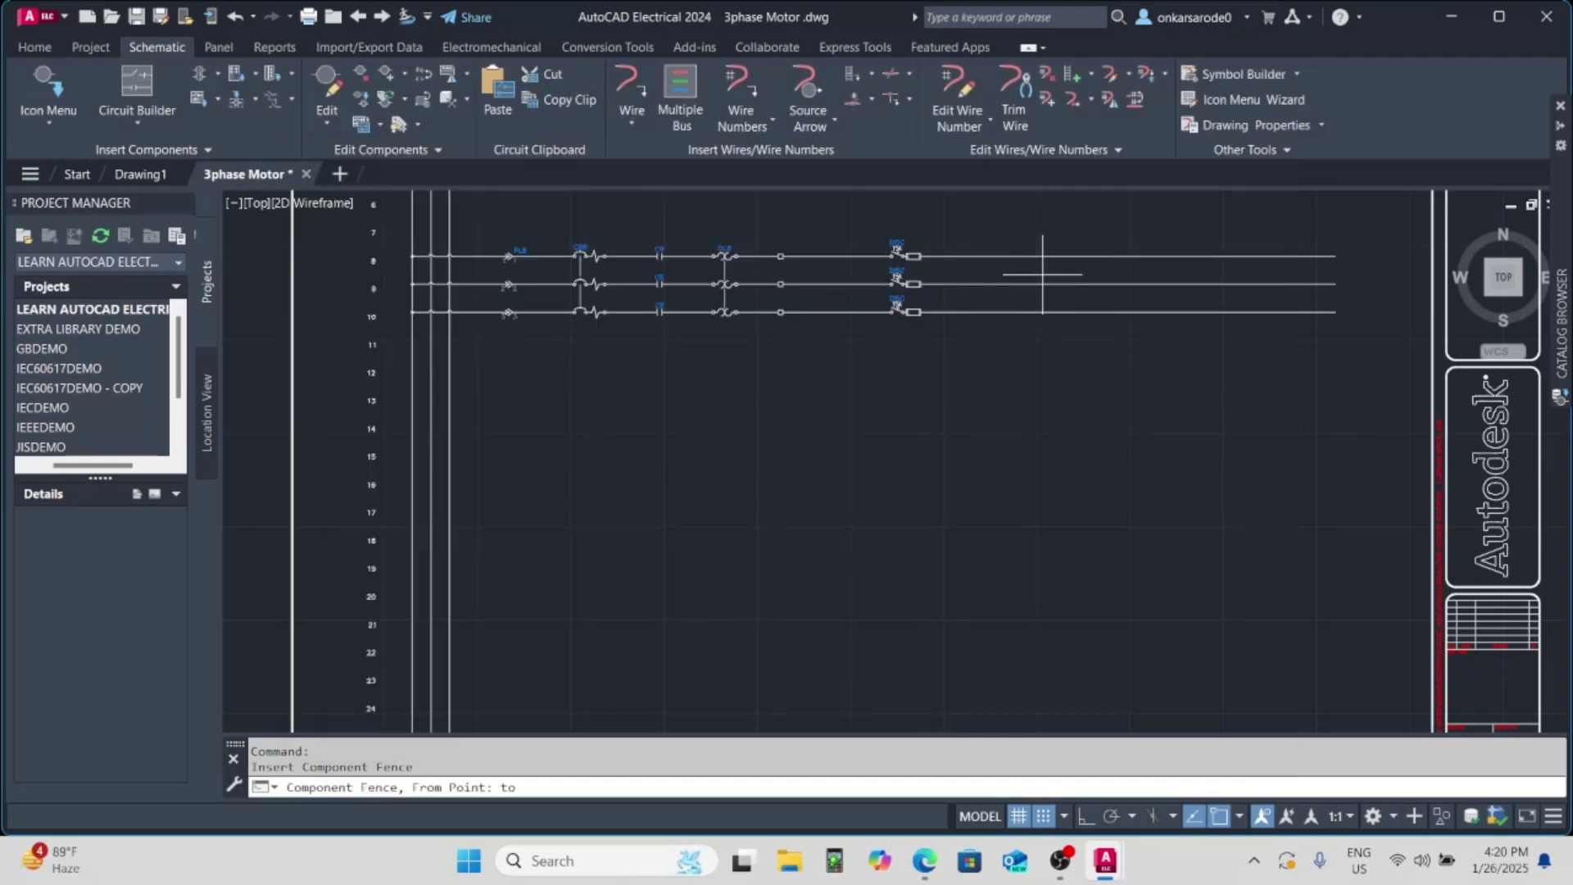
left_click(1043, 300)
key("Return")
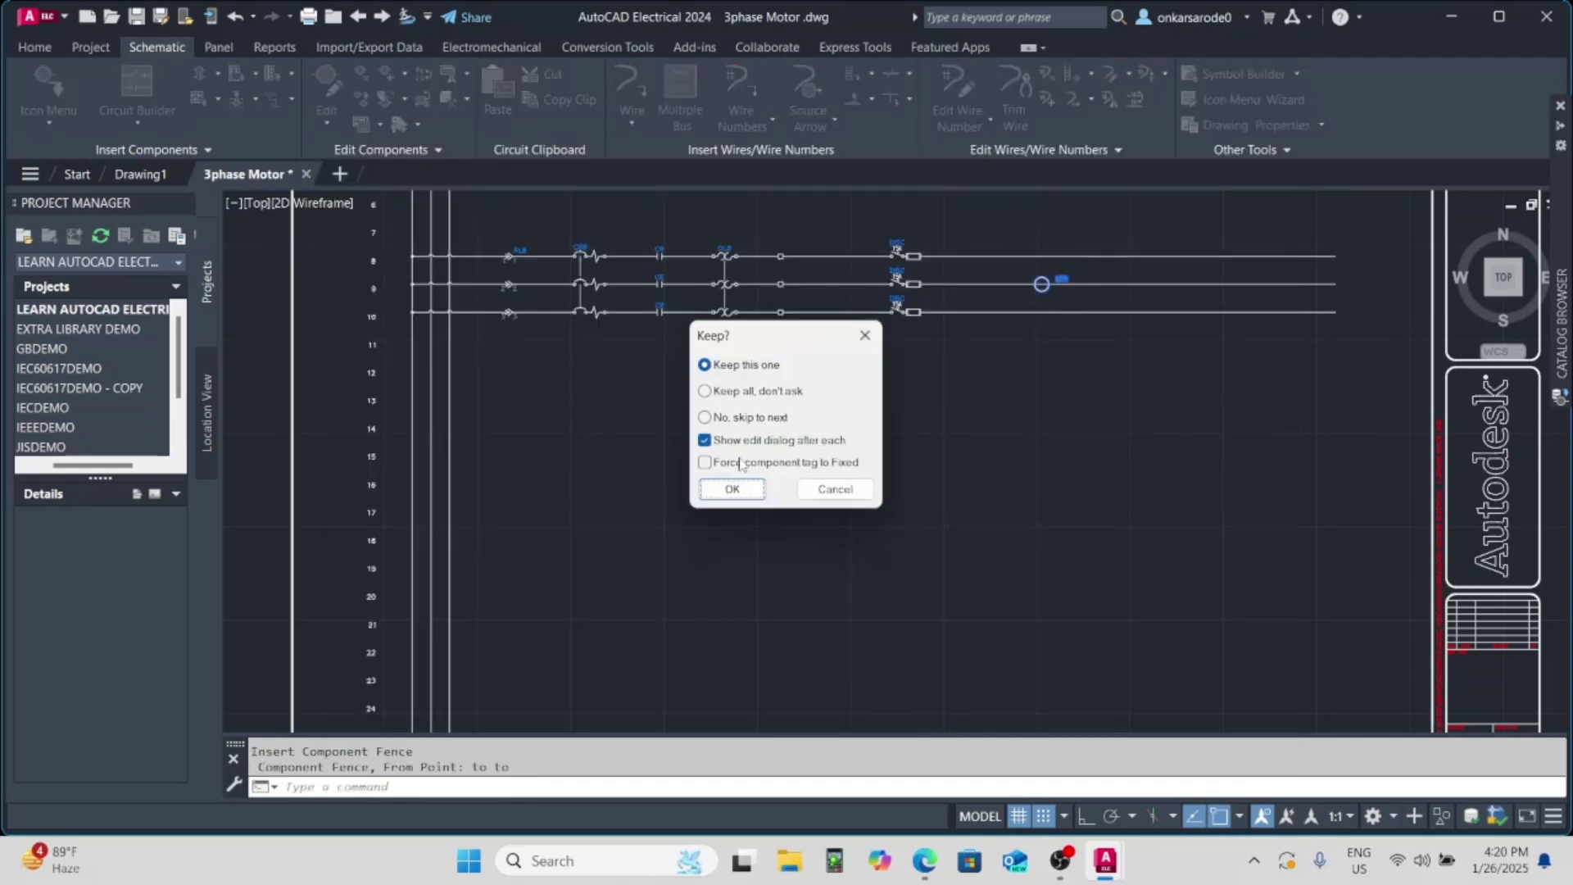
left_click(733, 489)
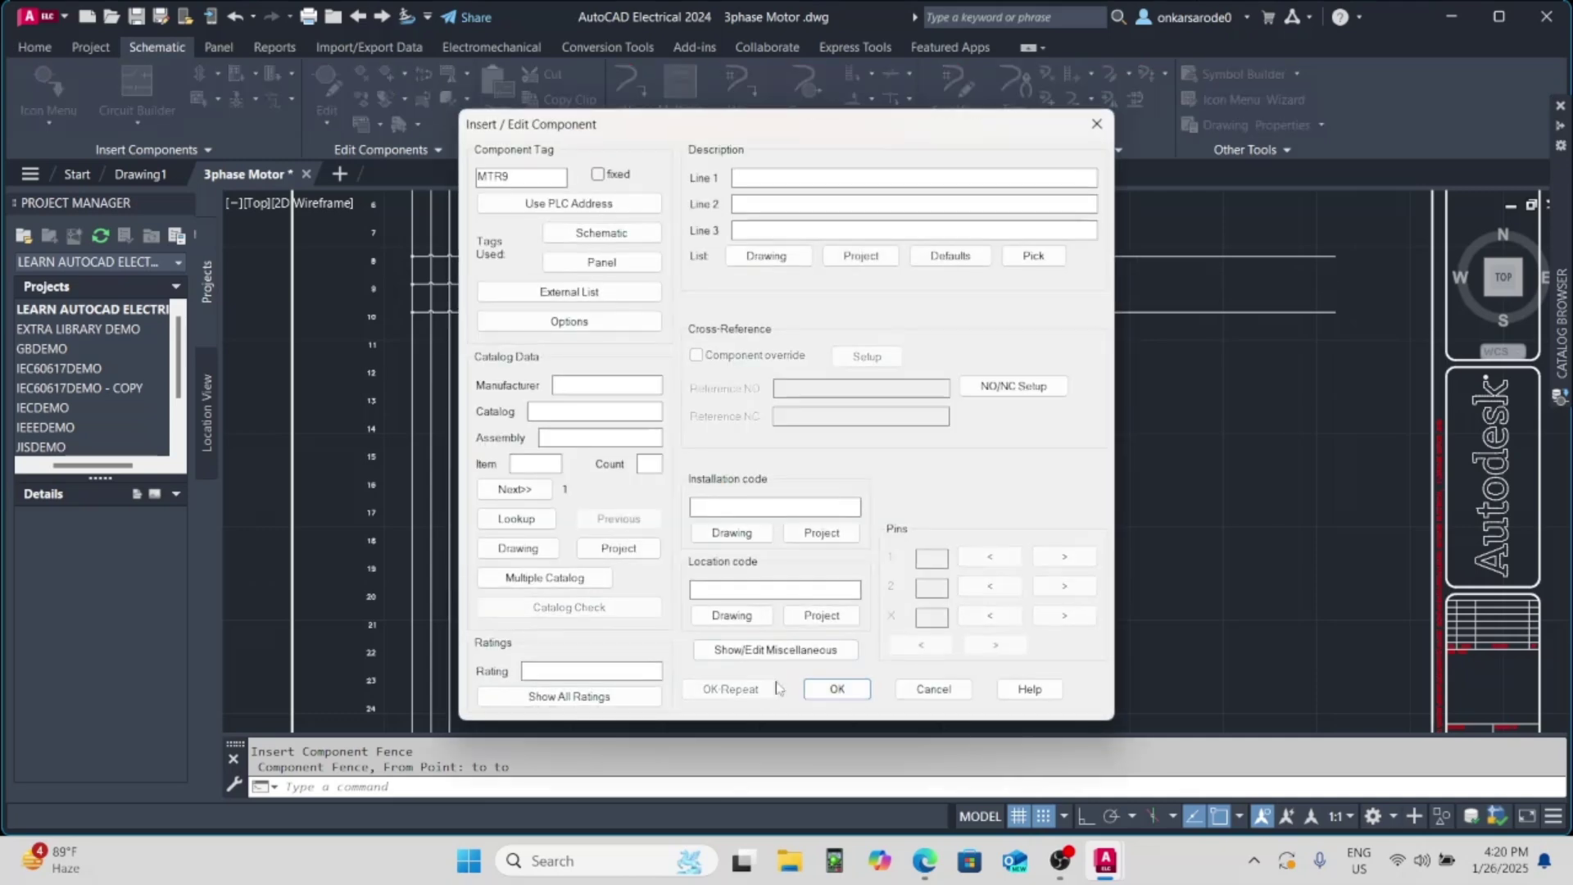
left_click(837, 689)
- Insert a Cable Marker on the line 8 wire between the fused disconnect and the motor, with wire color ID RED
left_click(910, 75)
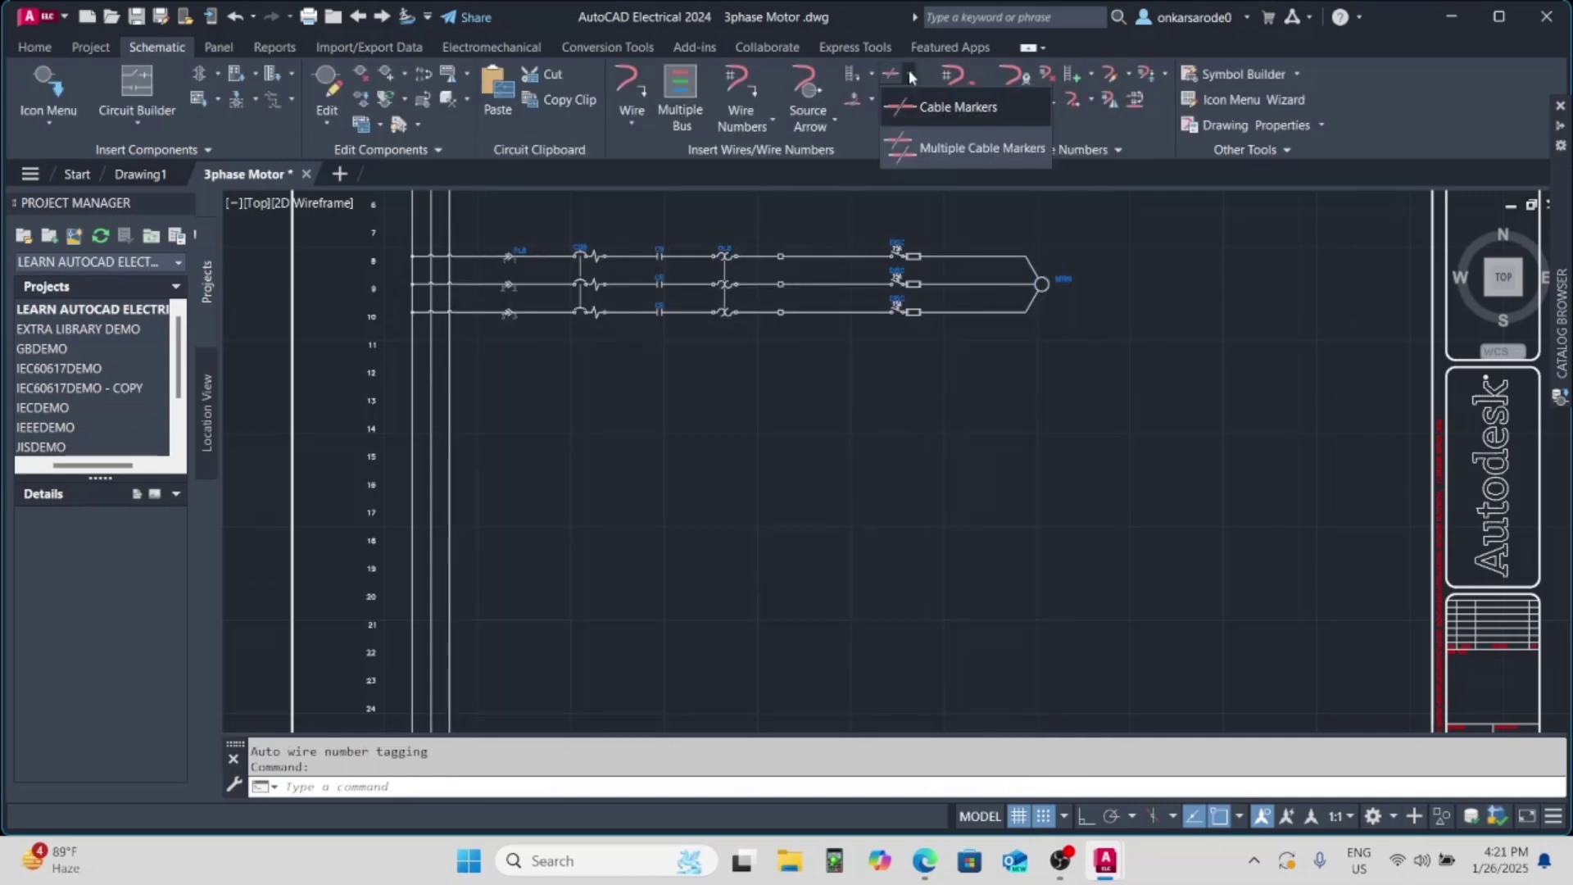
left_click(909, 105)
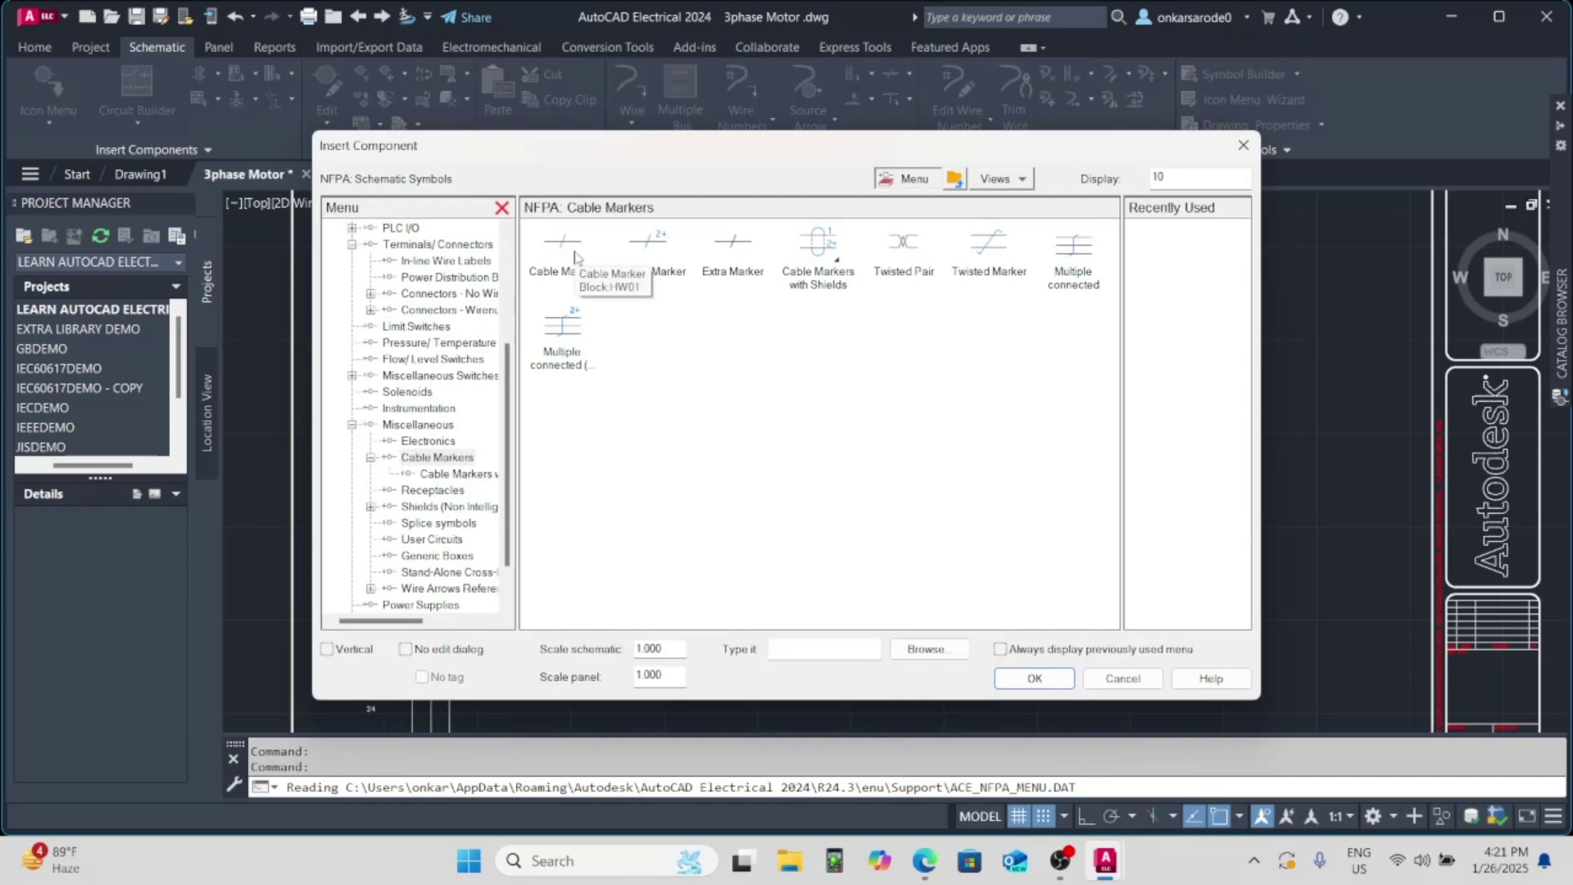
left_click(575, 256)
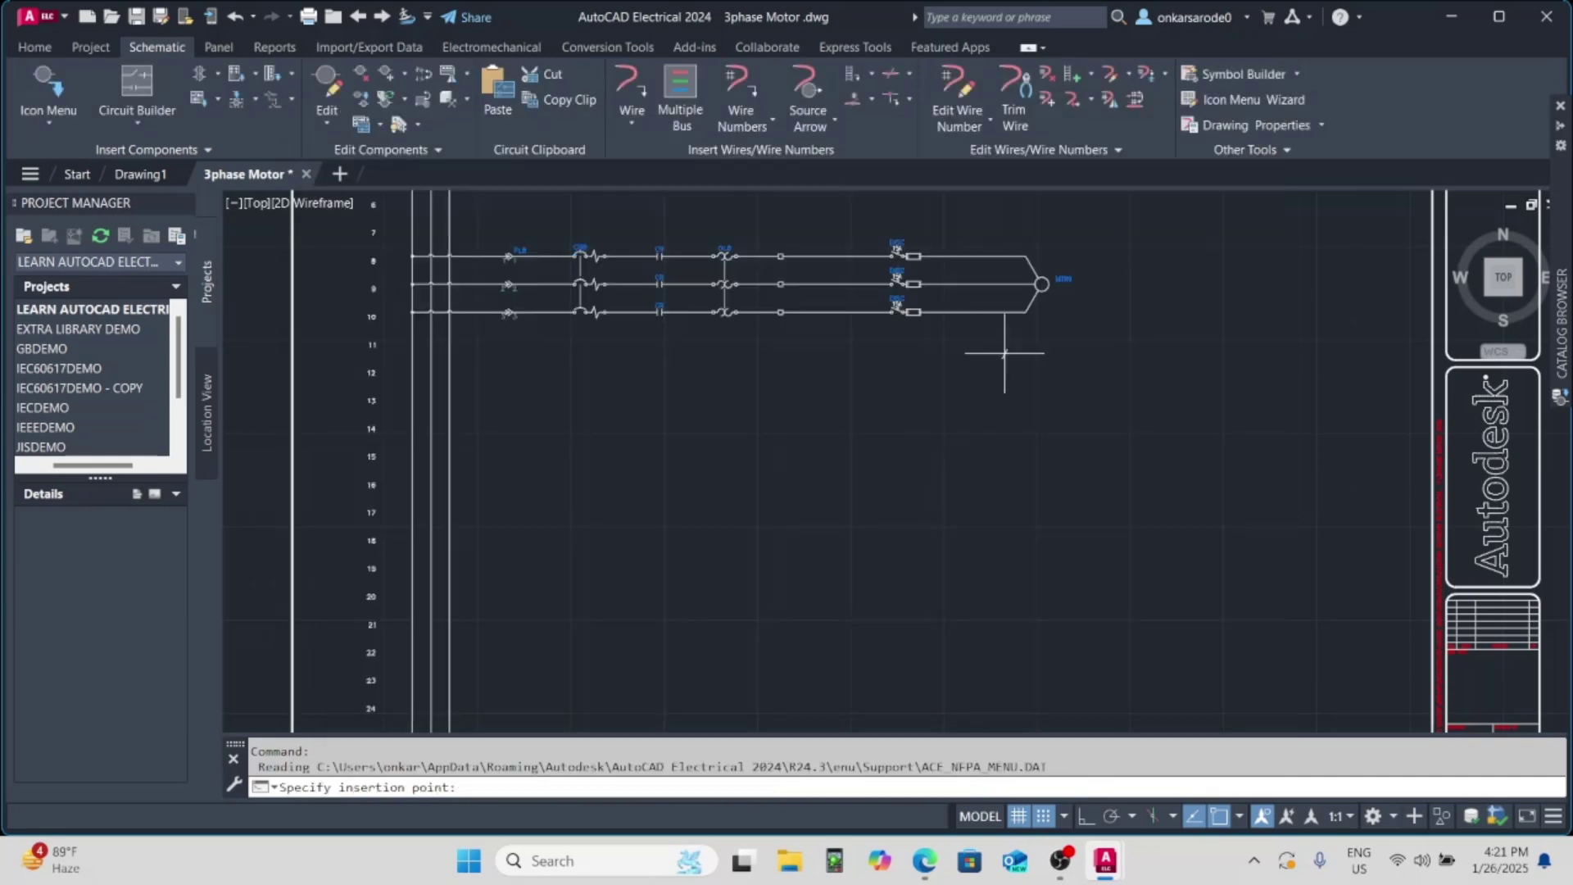
left_click(1034, 271)
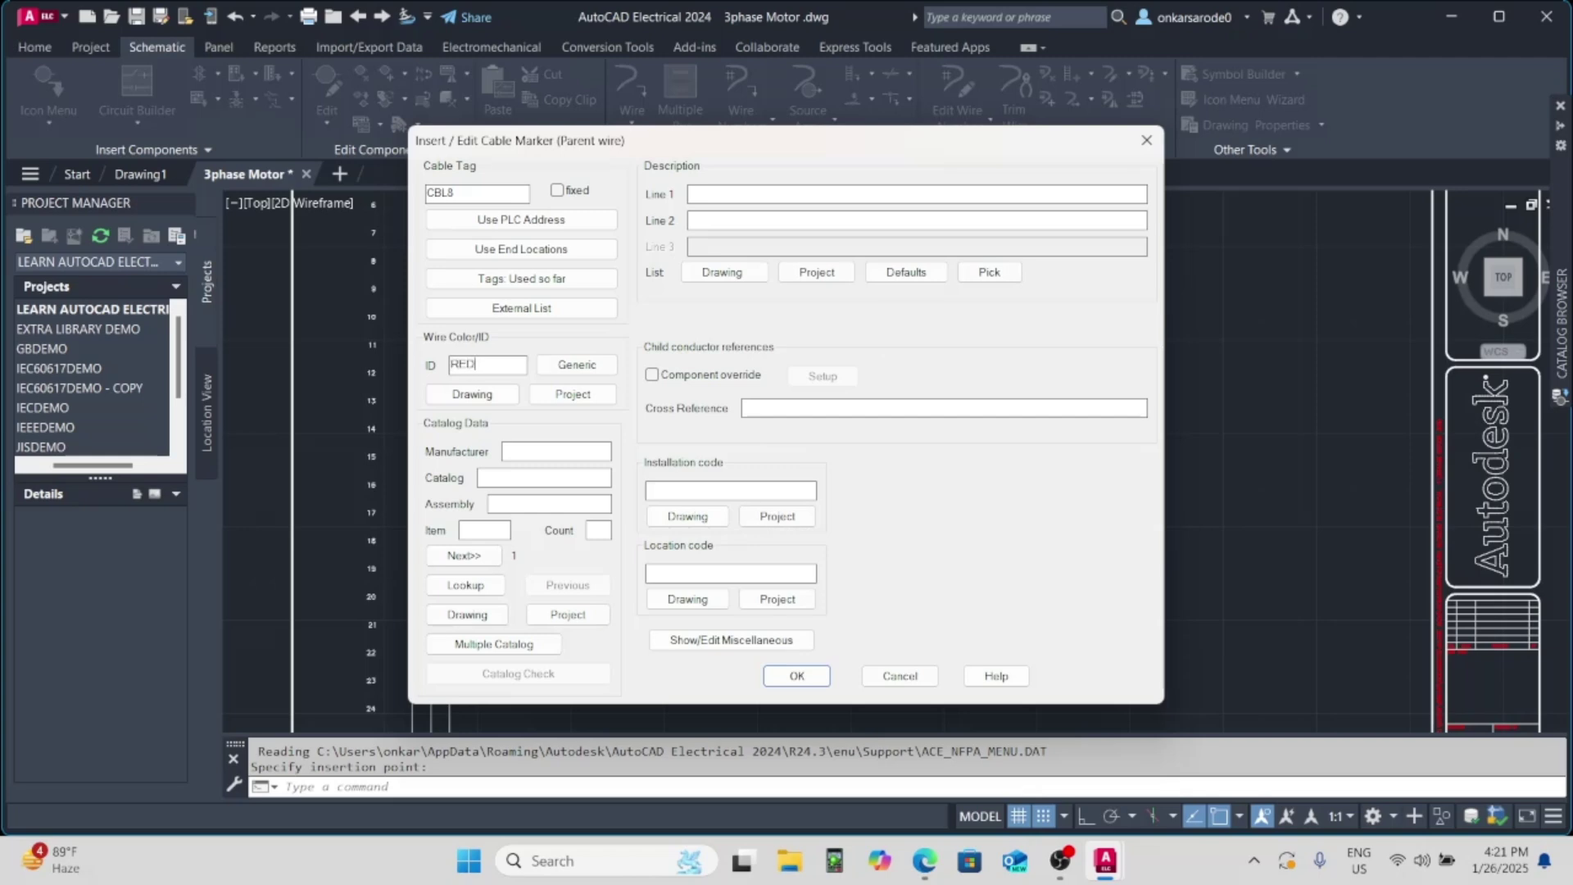
left_click(796, 676)
left_click(737, 497)
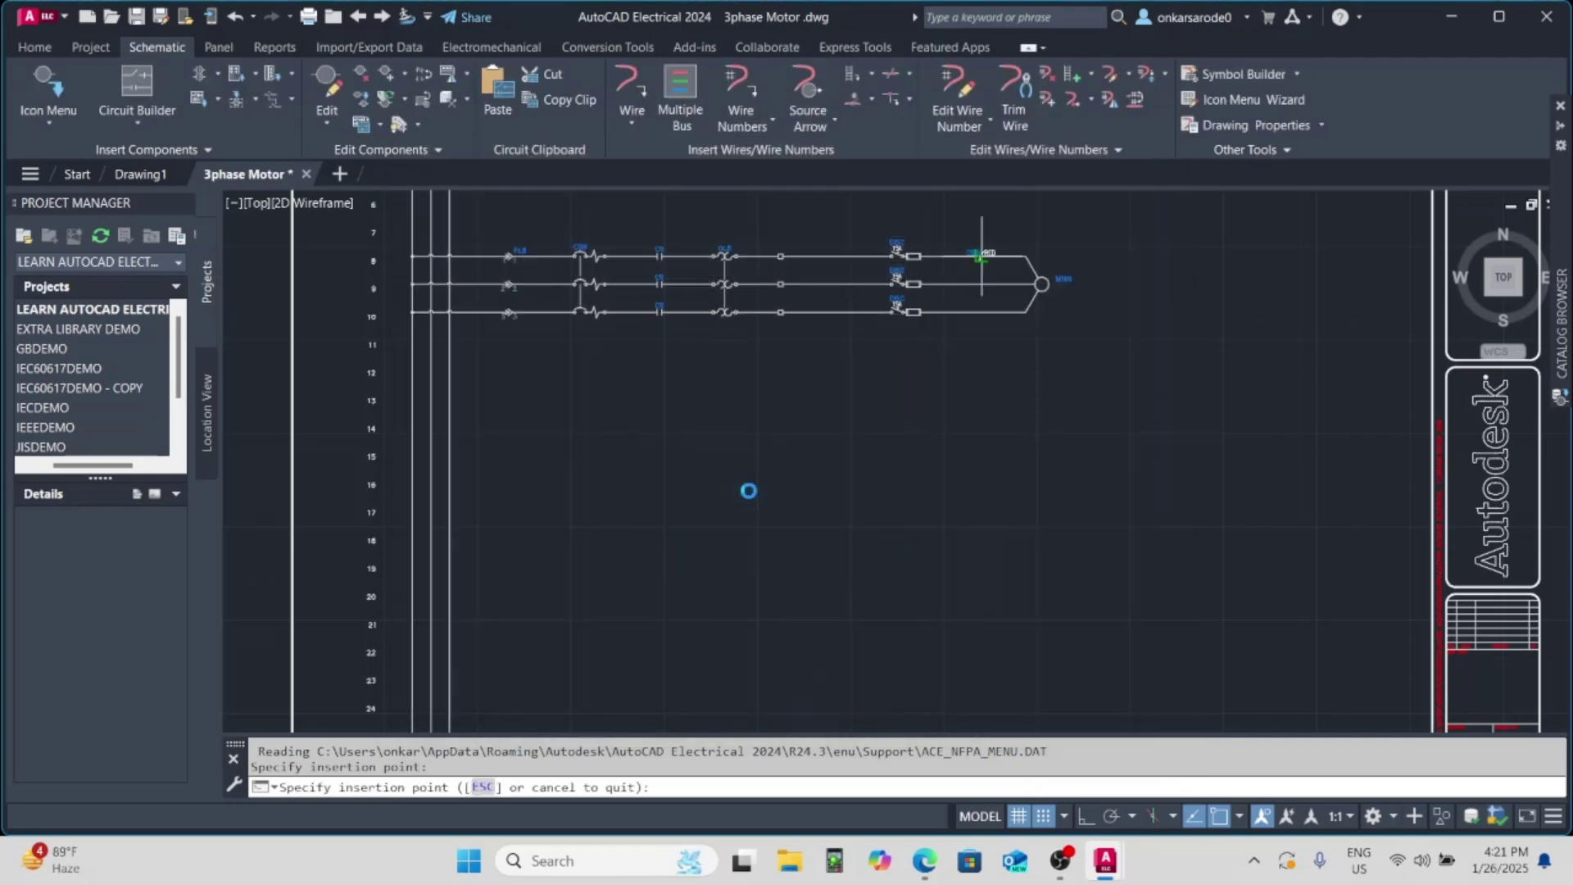
- Add the cable's child markers directly below on the line 9 and line 10 wires, with color IDs YELLOW and BLACK
left_click(983, 284)
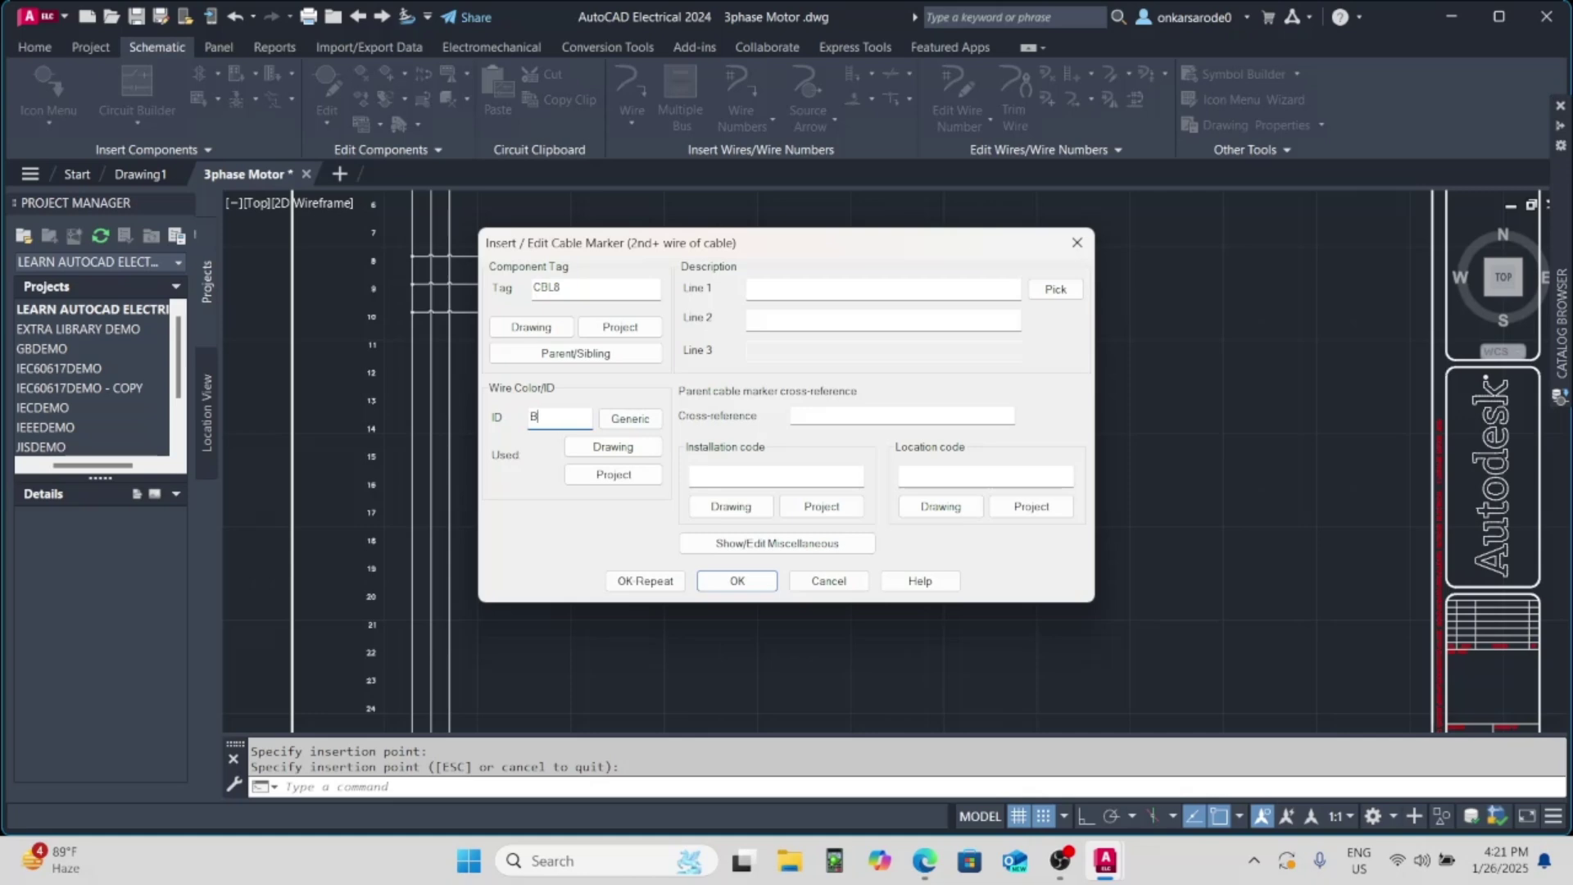
type("LOW")
key("Return")
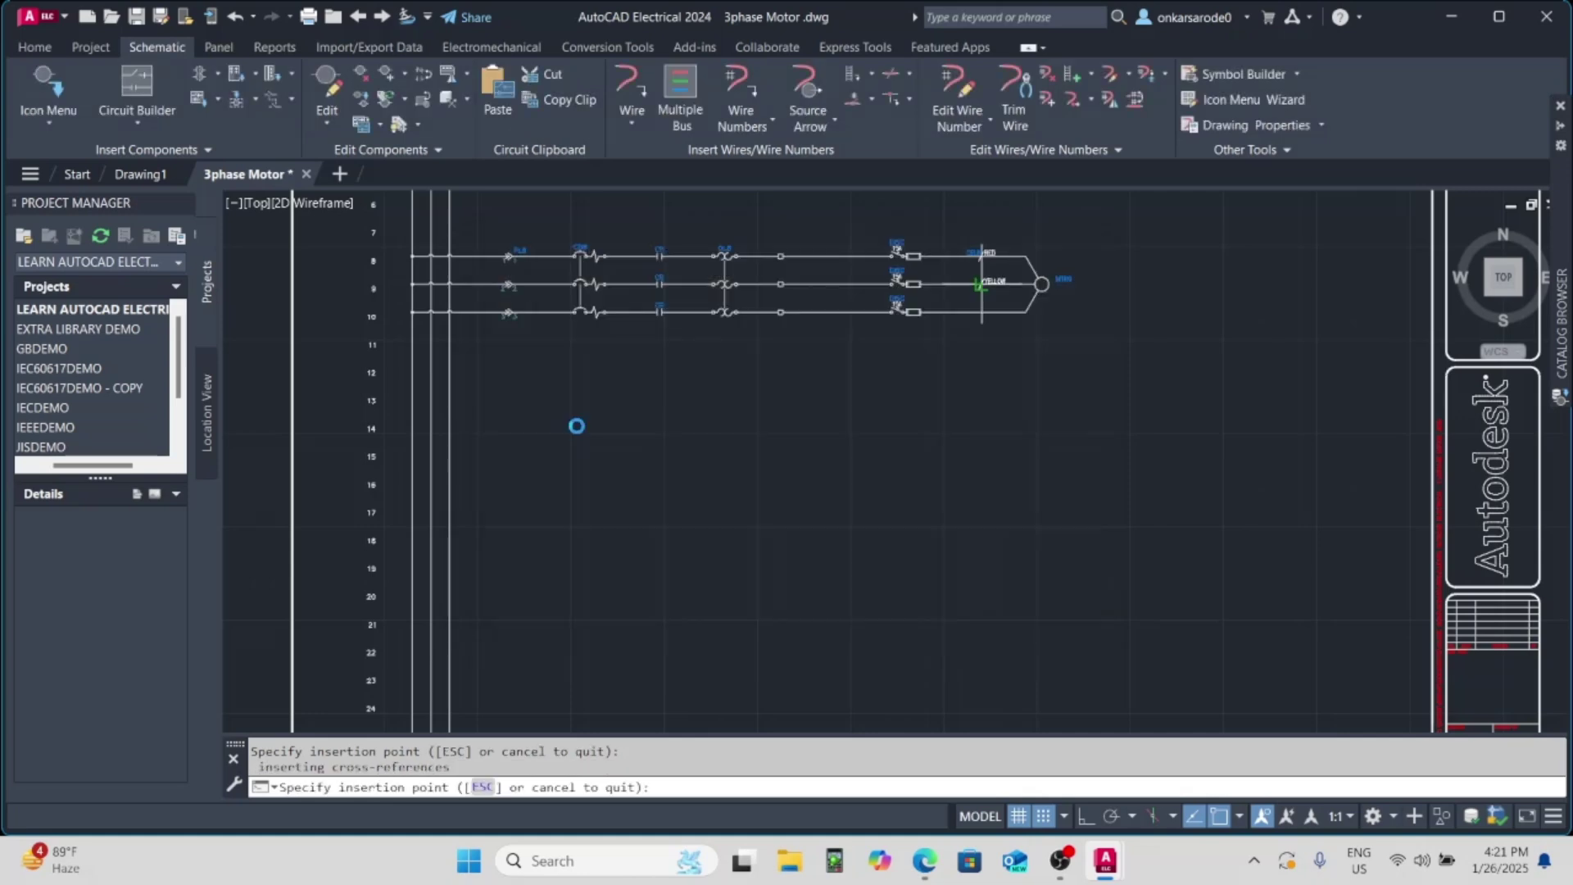
left_click(981, 311)
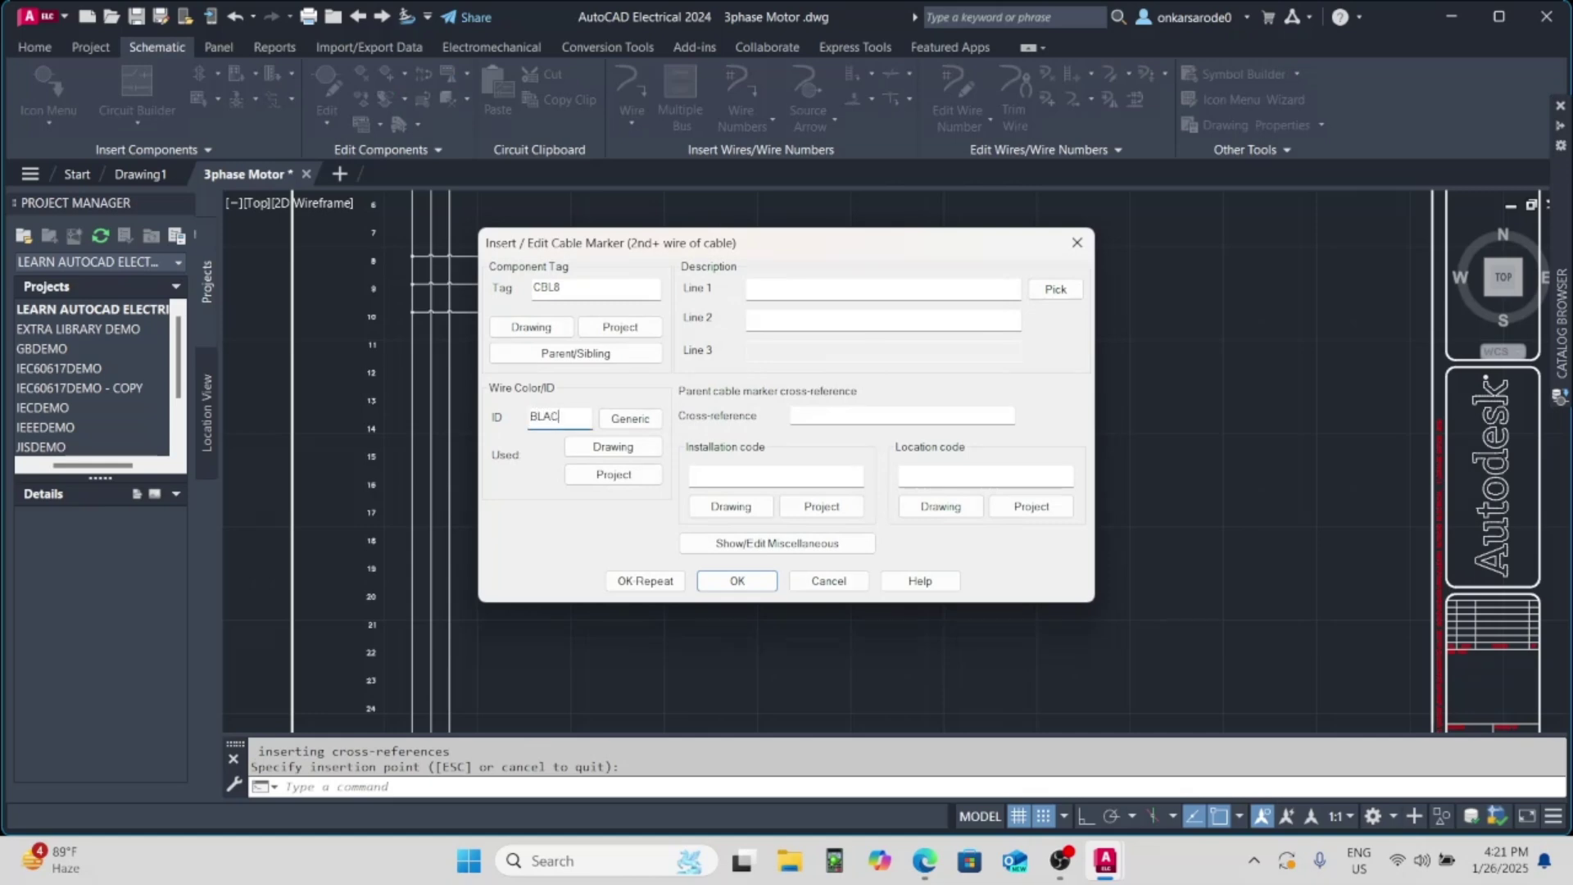
type("BLACK")
key("Return")
scroll(1019, 218, "up", 3)
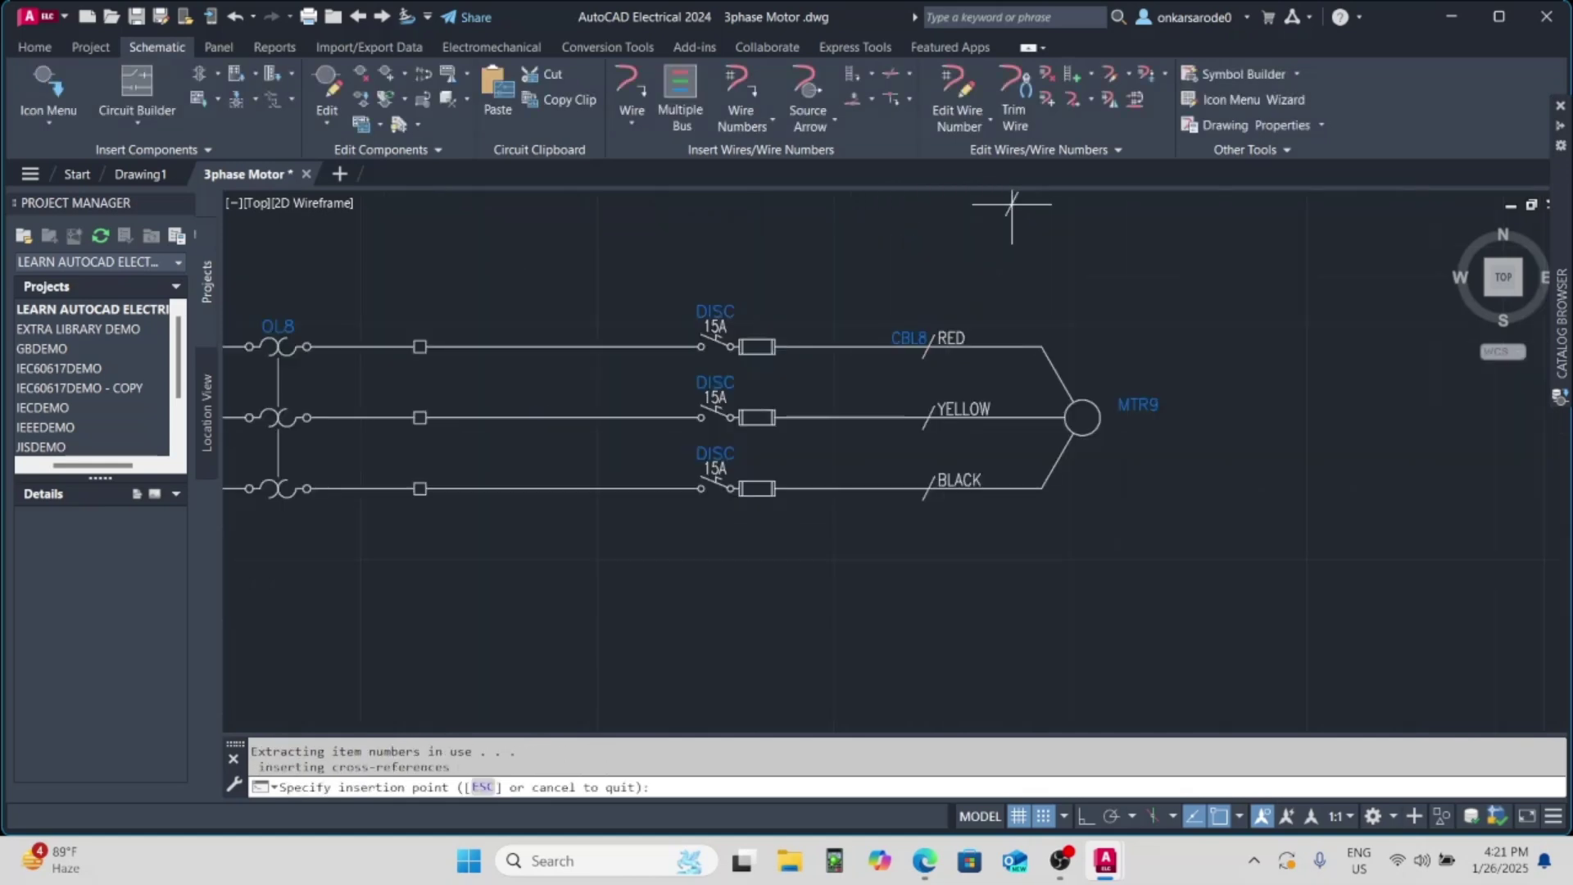
- Number all wires drawing-wide with Tag/retag all and the Line Reference tag mode
scroll(1011, 203, "down", 2)
left_click(740, 92)
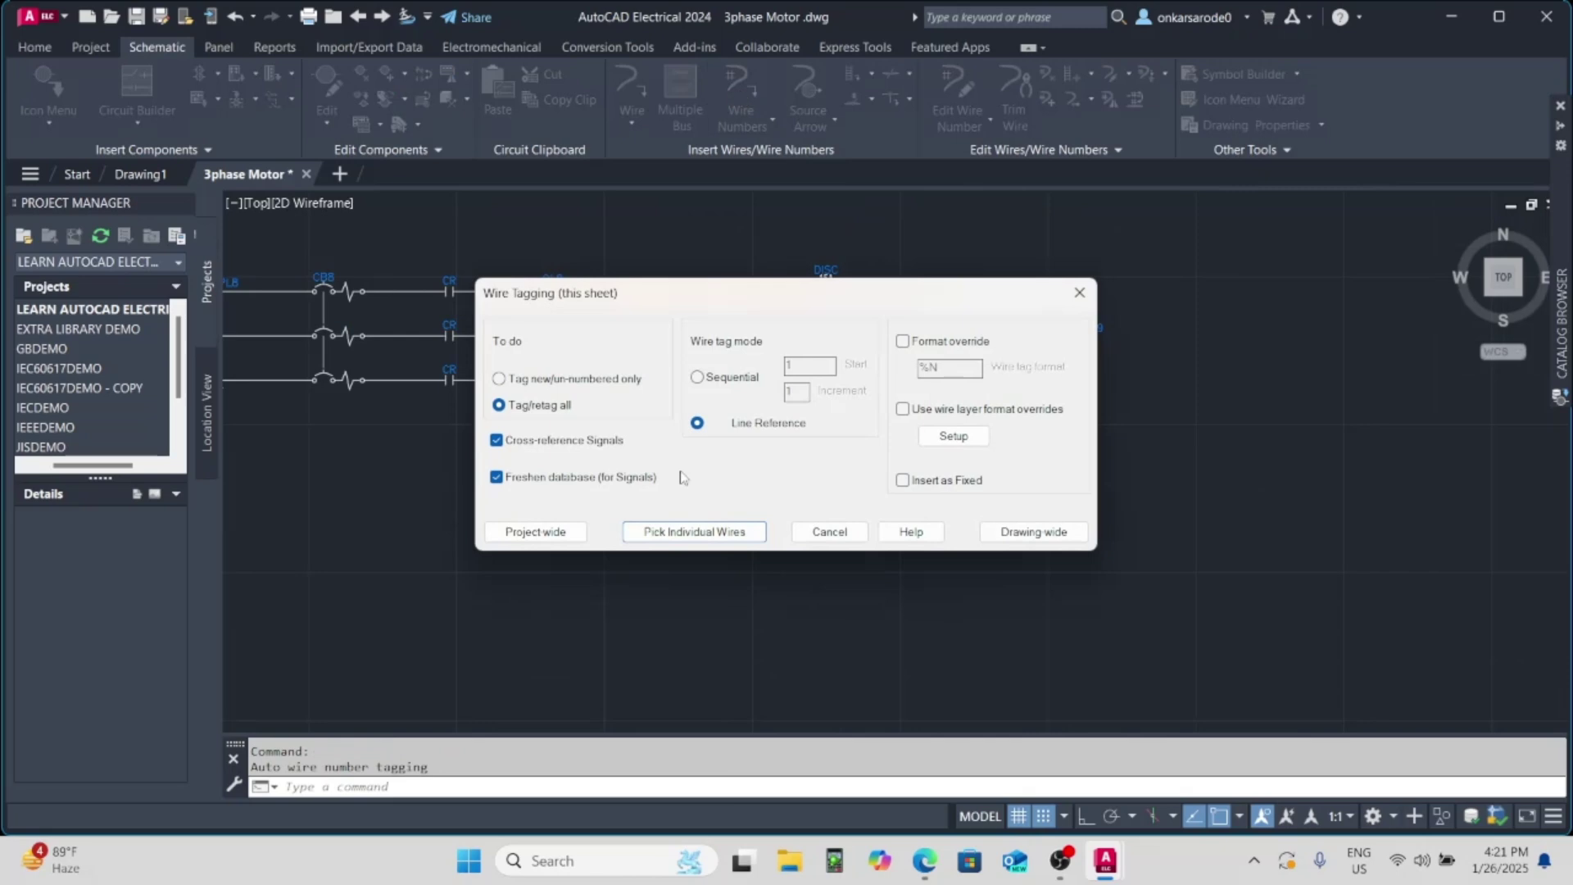
left_click(1005, 533)
scroll(691, 364, "down", 3)
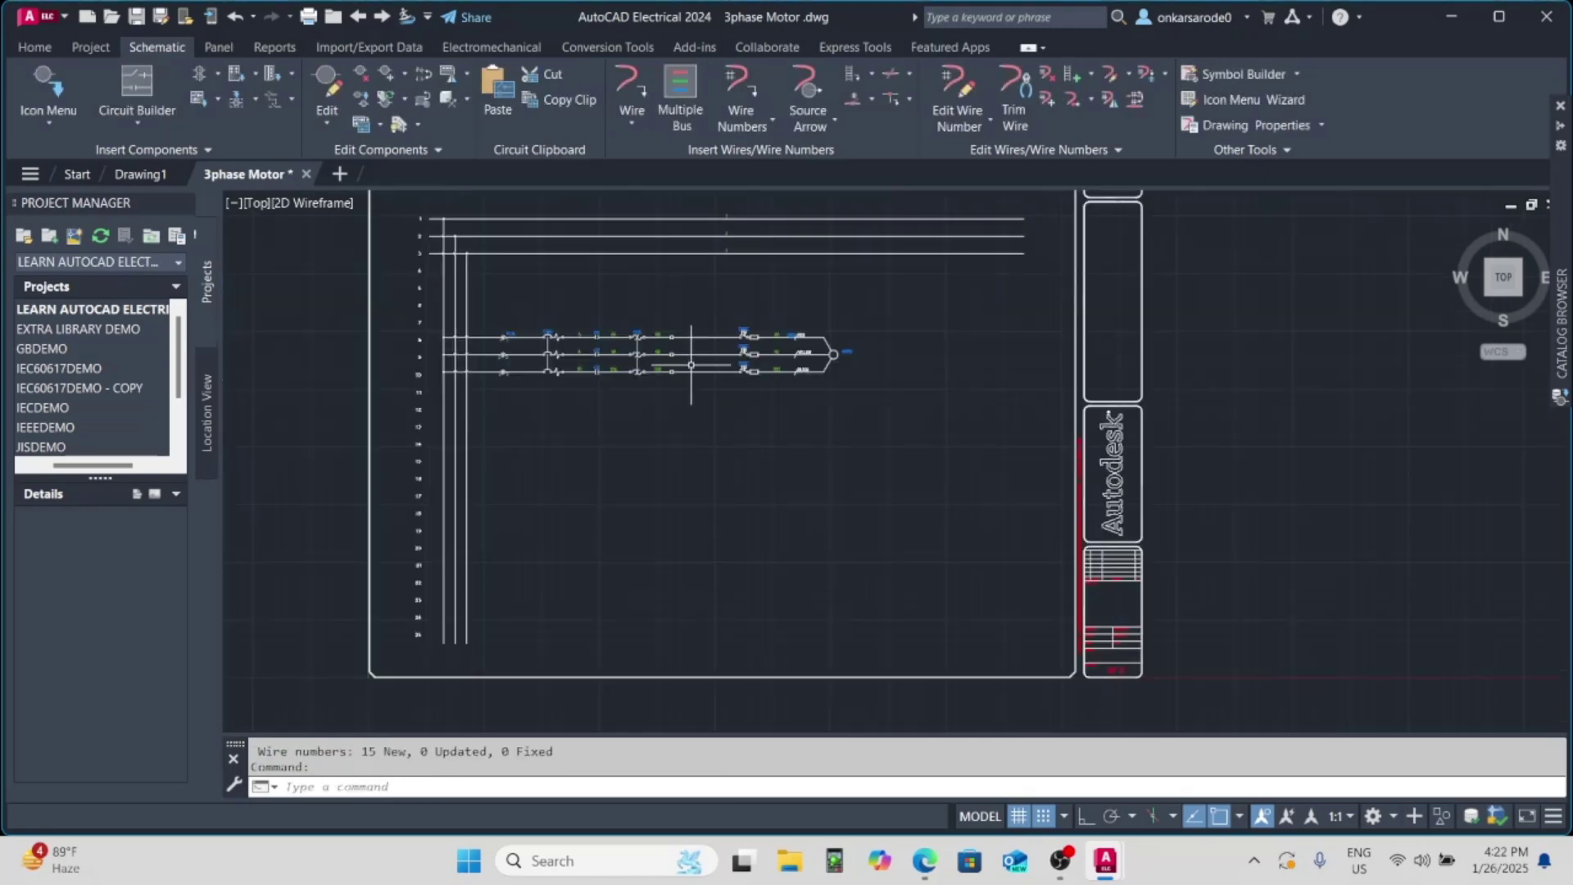
scroll(420, 270, "up", 4)
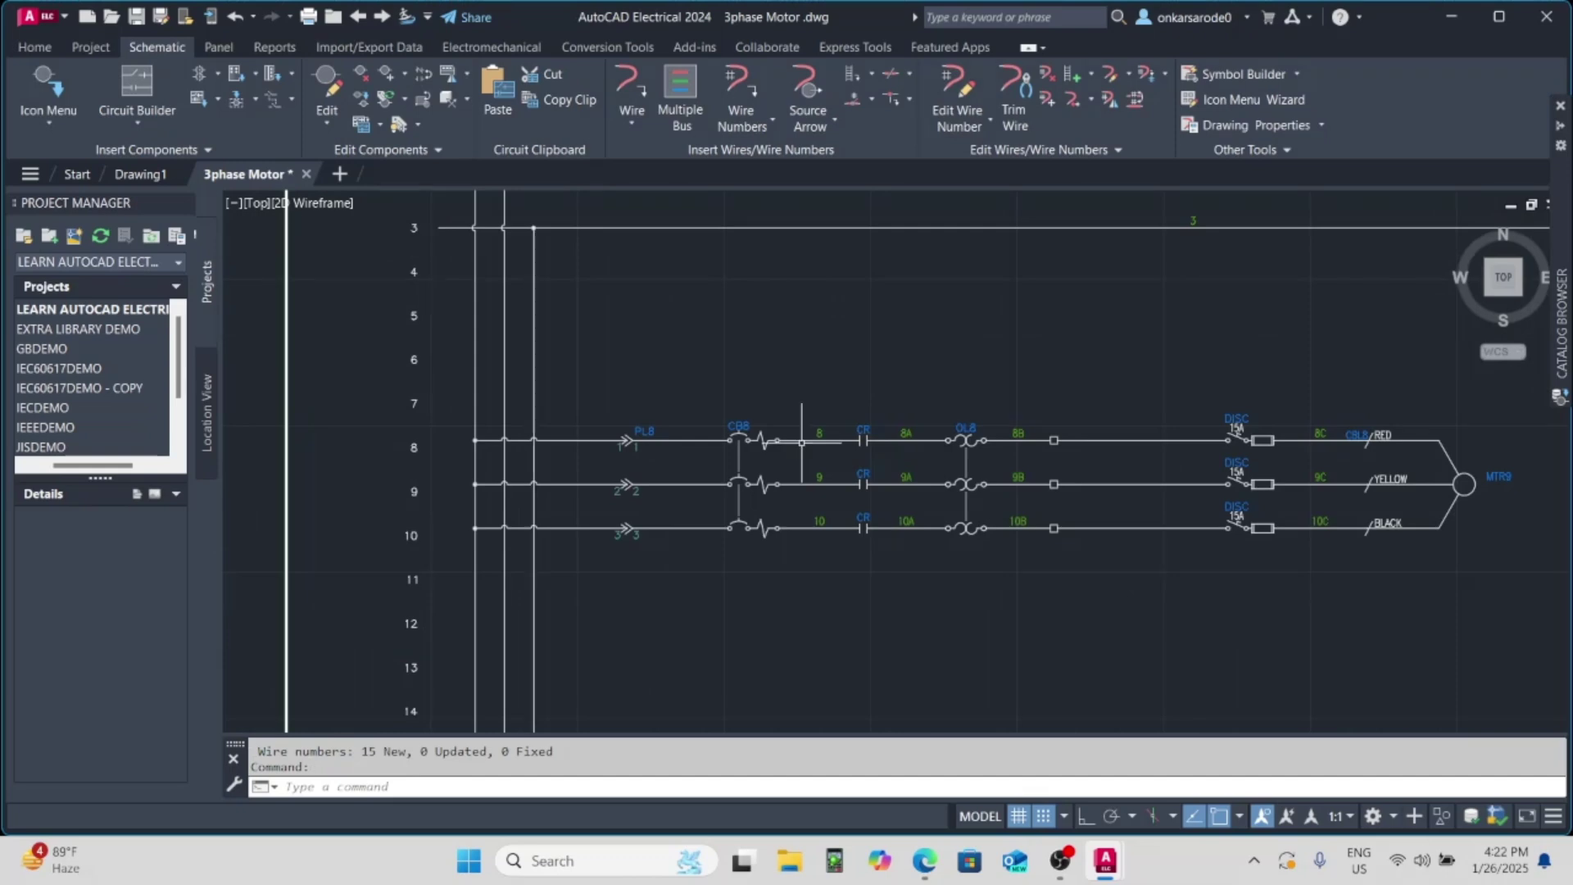